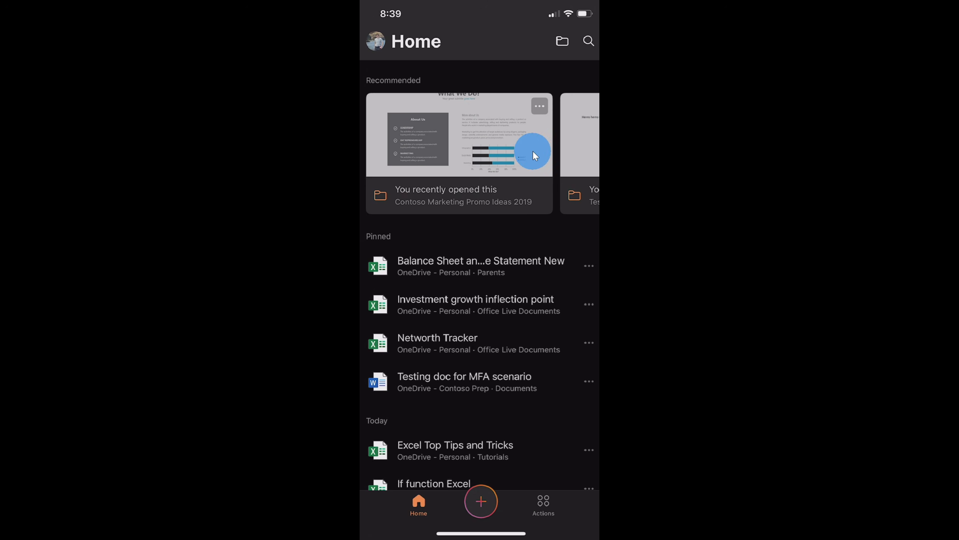
# Start the Image To Table action and photograph the printed statistics table
pyautogui.click(544, 504)
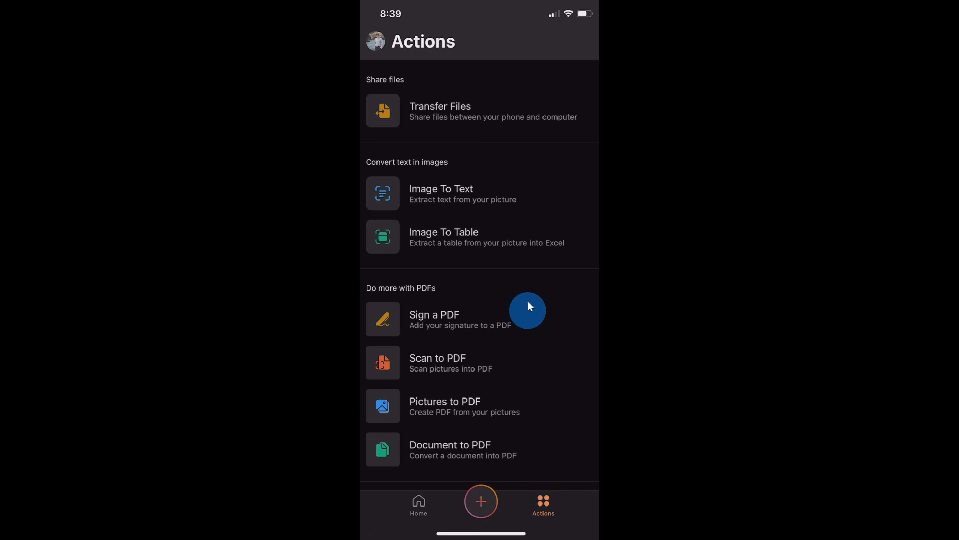
pyautogui.click(459, 239)
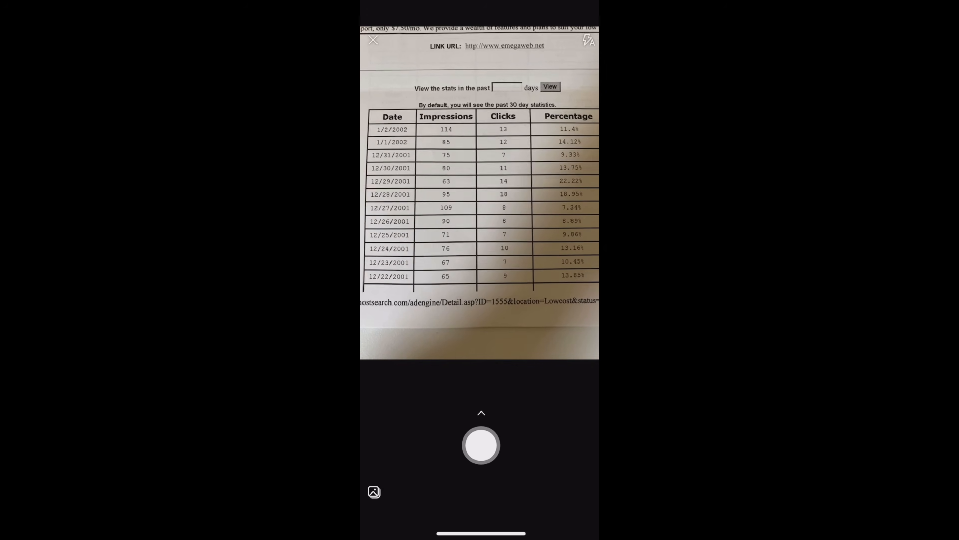
pyautogui.click(481, 445)
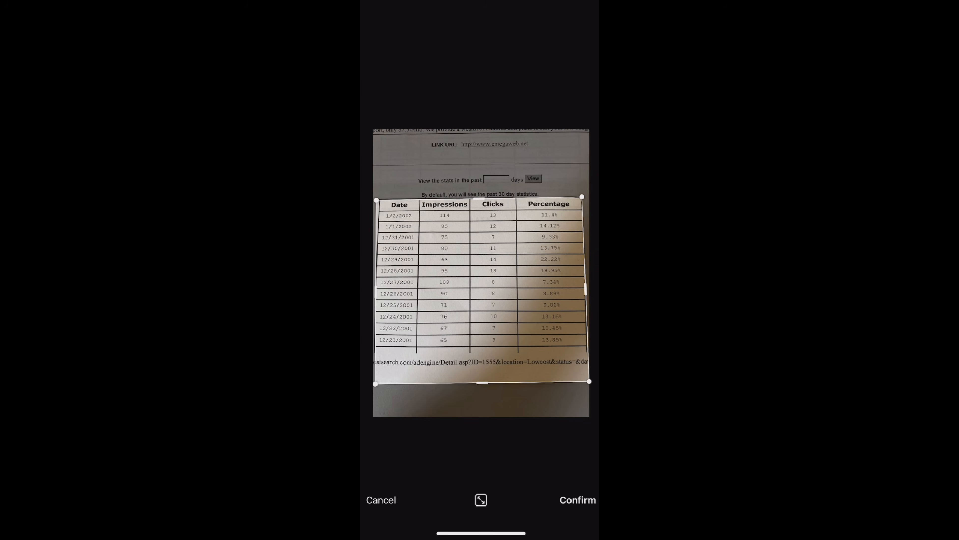
# Crop the captured photo to the table's Date, Impressions and Clicks columns and confirm the selection
pyautogui.moveTo(585, 289); pyautogui.dragTo(518, 289)
pyautogui.moveTo(449, 378); pyautogui.dragTo(448, 351)
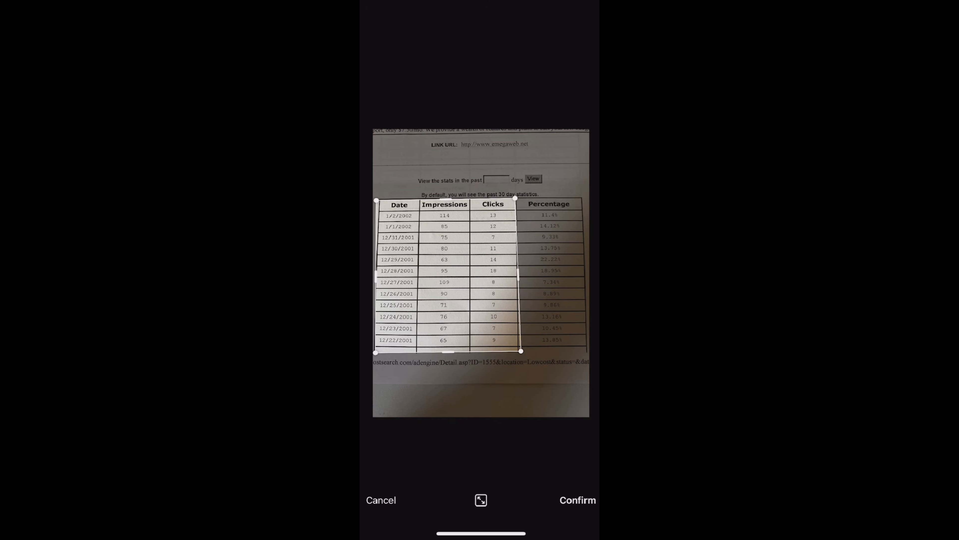
pyautogui.click(578, 500)
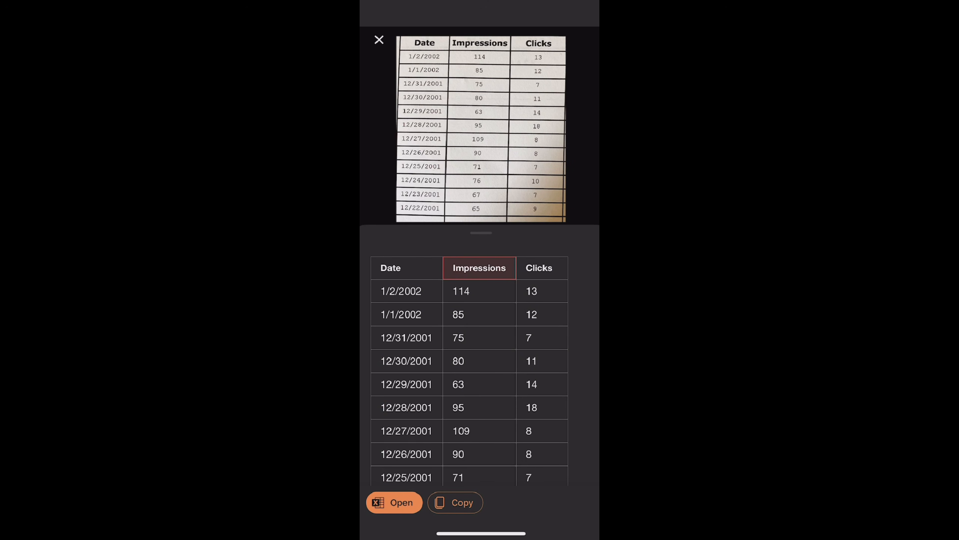
# Review the extracted table's rows and open the table in Excel
pyautogui.scroll(-3, 469, 365)
pyautogui.scroll(3, 469, 365)
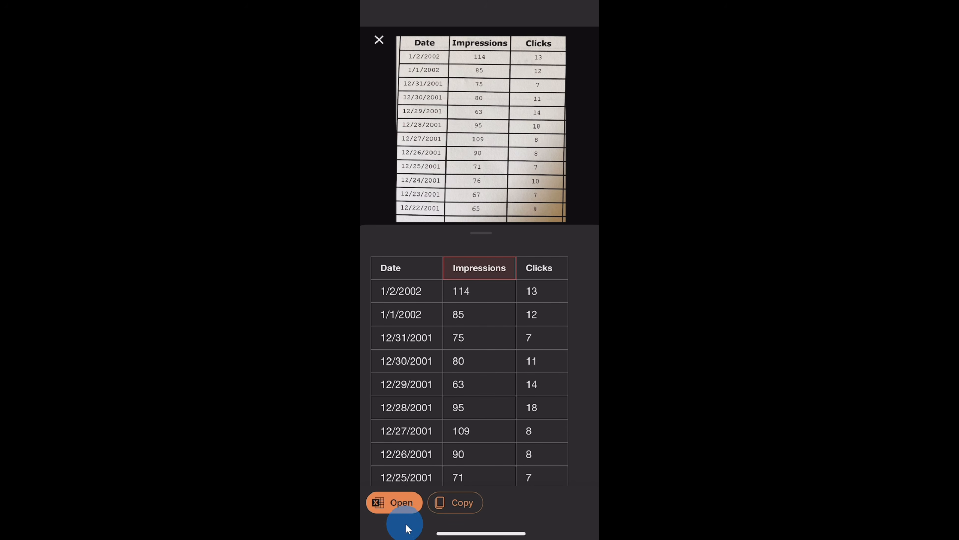
pyautogui.click(385, 503)
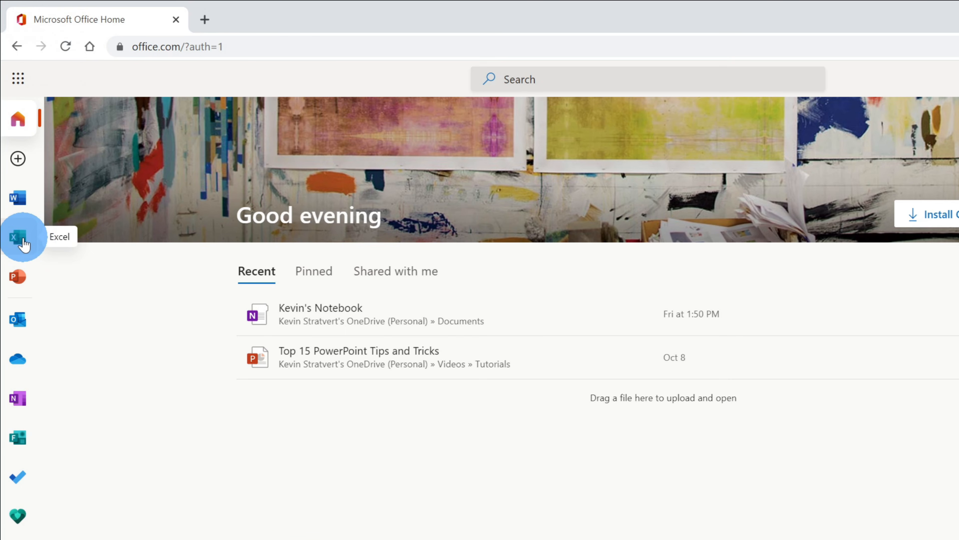
# From the Office home page in the browser, go to Excel for the web and create a new blank workbook
pyautogui.click(24, 242)
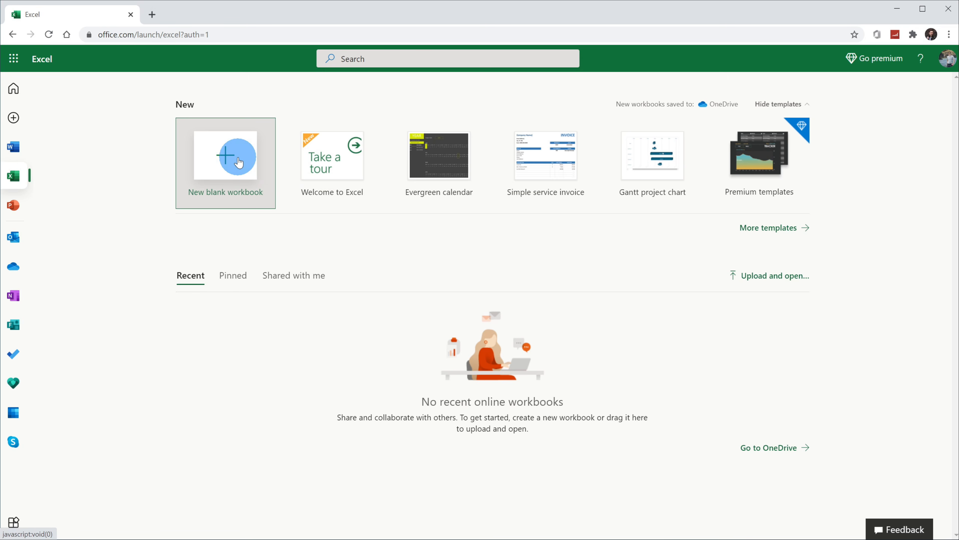
pyautogui.click(238, 161)
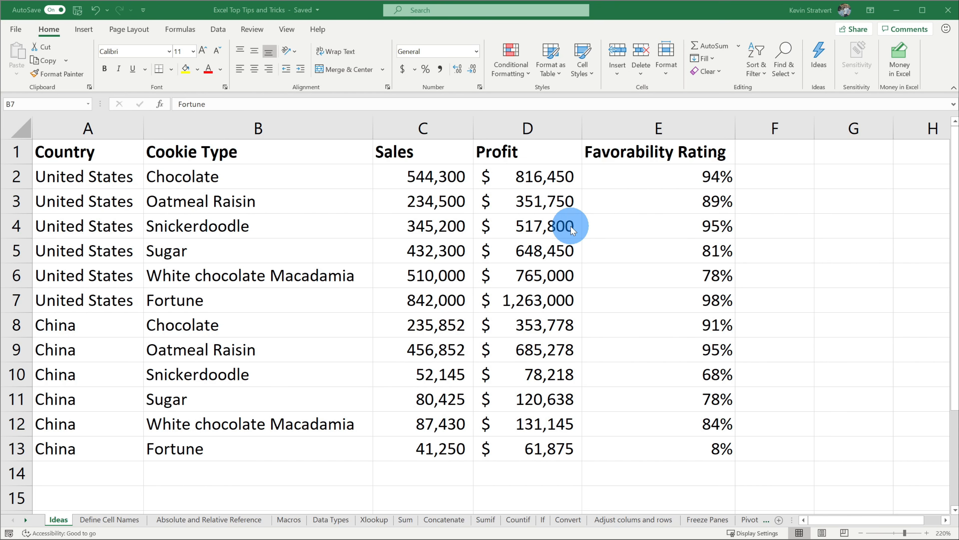
# In the Excel Top Tips and Tricks workbook, run Ideas on the cookie sales data and look through the suggested charts
pyautogui.click(553, 229)
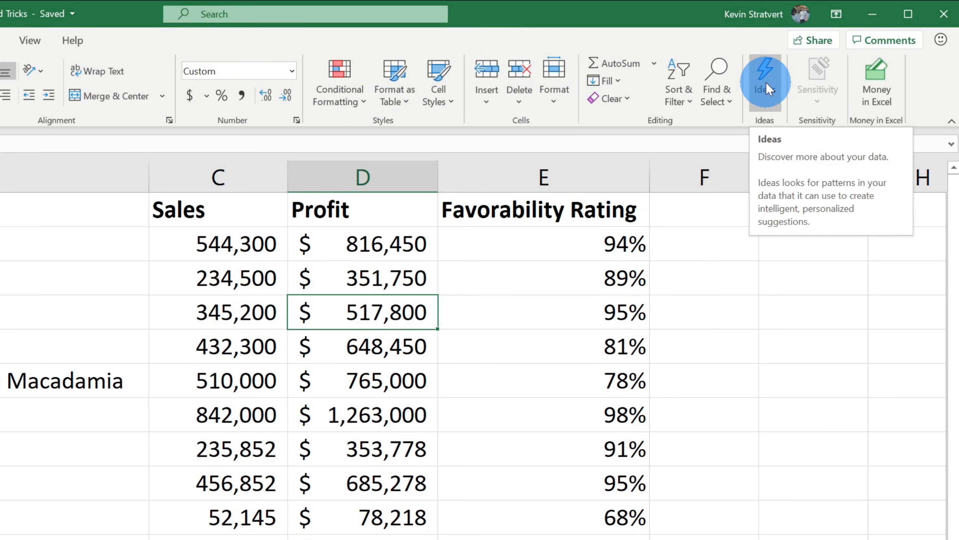
pyautogui.click(766, 82)
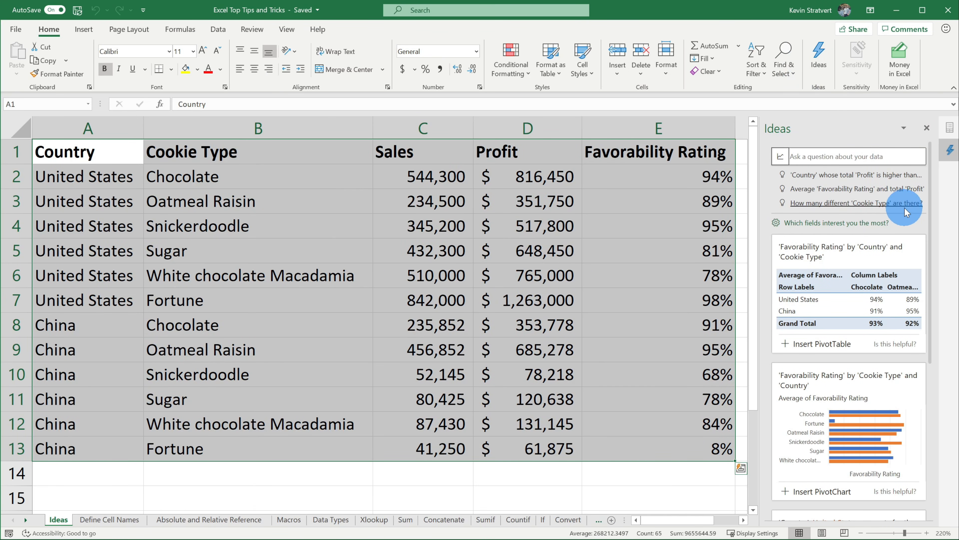
pyautogui.scroll(-5, 844, 247)
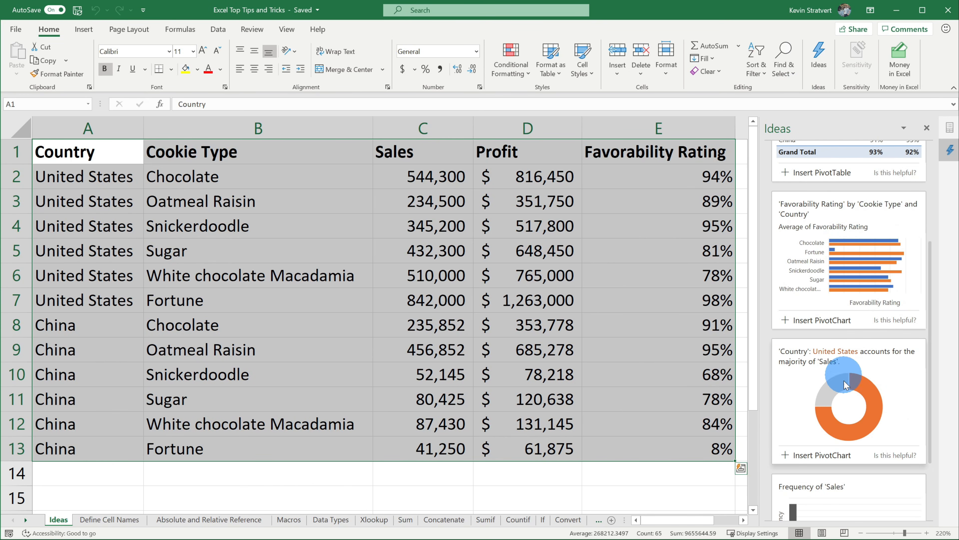
pyautogui.scroll(-3, 844, 440)
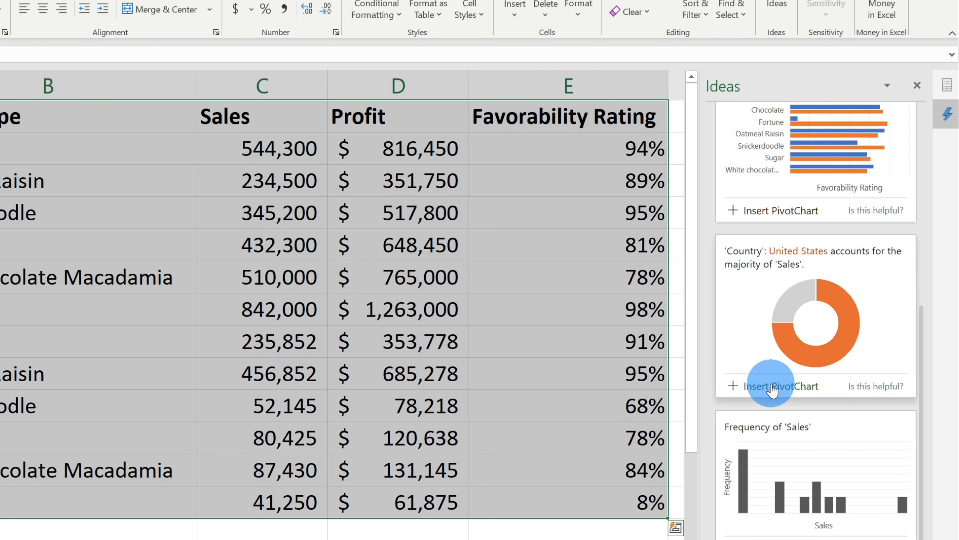
pyautogui.scroll(6, 766, 389)
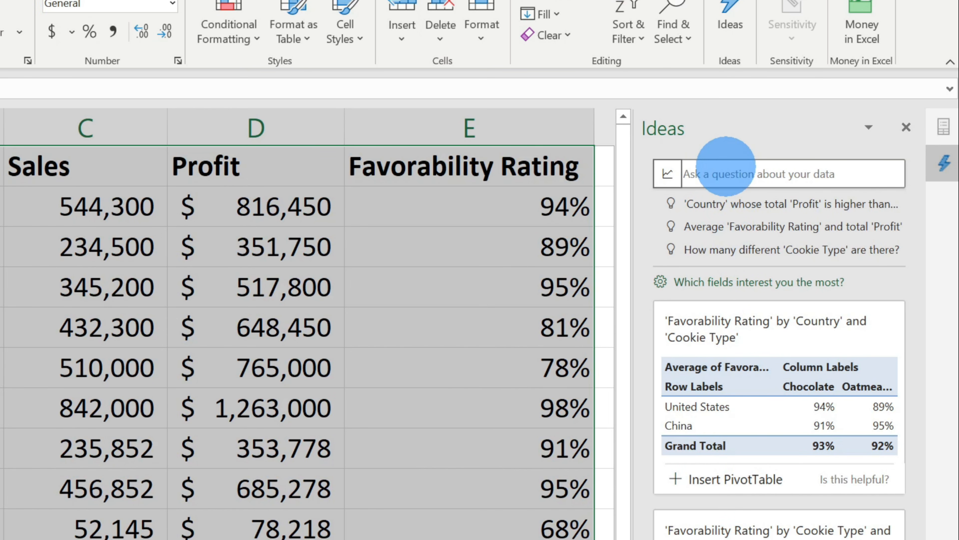
# Ask Ideas the question "what cookie type has the lowest profit" about the data
pyautogui.click(726, 168)
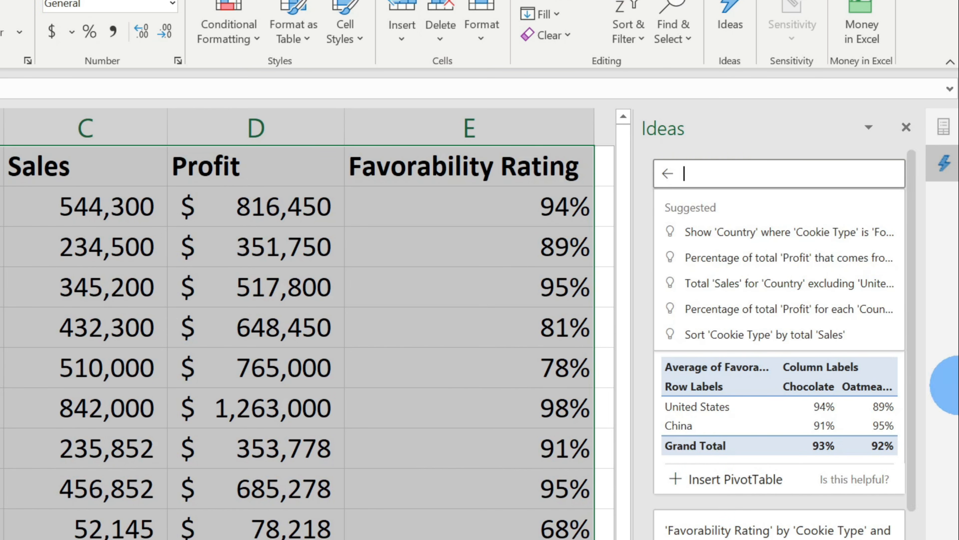
pyautogui.write('what cookie type has the lowest pro')
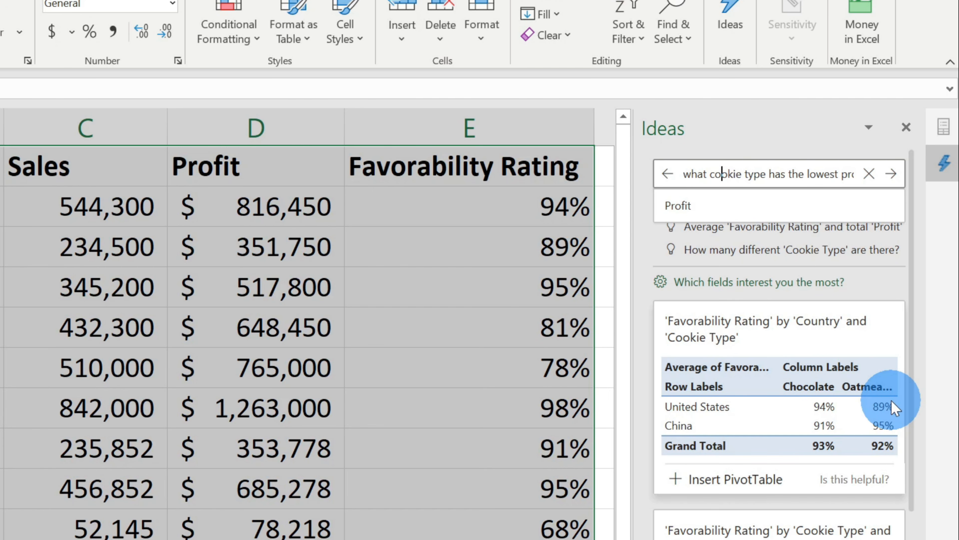
pyautogui.press('Right')
pyautogui.press('Right')
pyautogui.press('Right')
pyautogui.press('Right')
pyautogui.press('Right')
pyautogui.press('Right')
pyautogui.press('Right')
pyautogui.press('Right')
pyautogui.press('Right')
pyautogui.press('Right')
pyautogui.press('Right')
pyautogui.press('Right')
pyautogui.press('Right')
pyautogui.press('Right')
pyautogui.press('Right')
pyautogui.press('Right')
pyautogui.press('Right')
pyautogui.press('Right')
pyautogui.press('Right')
pyautogui.press('Right')
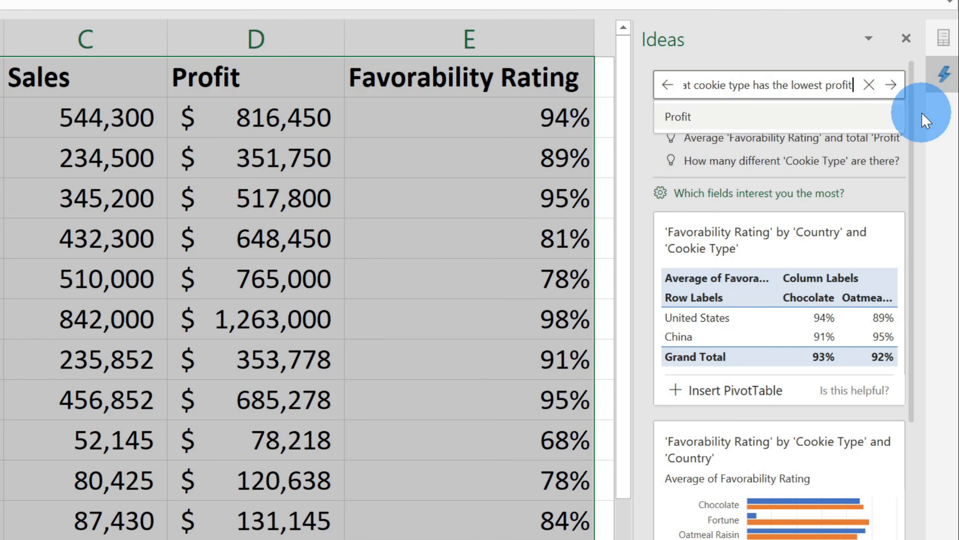
pyautogui.press('Return')
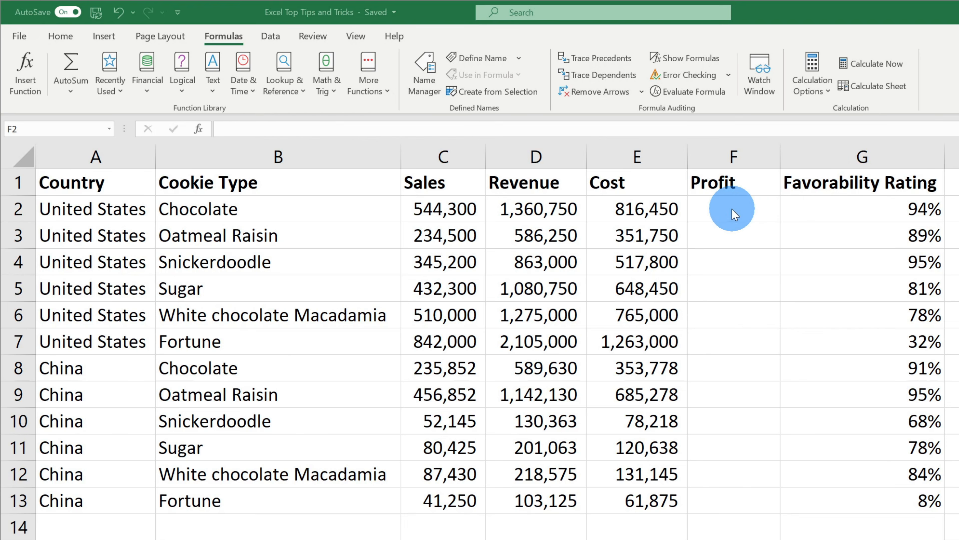
# Calculate profit in cell F2 with the cell-reference formula =D2-E2 and clear the cell again
pyautogui.click(733, 212)
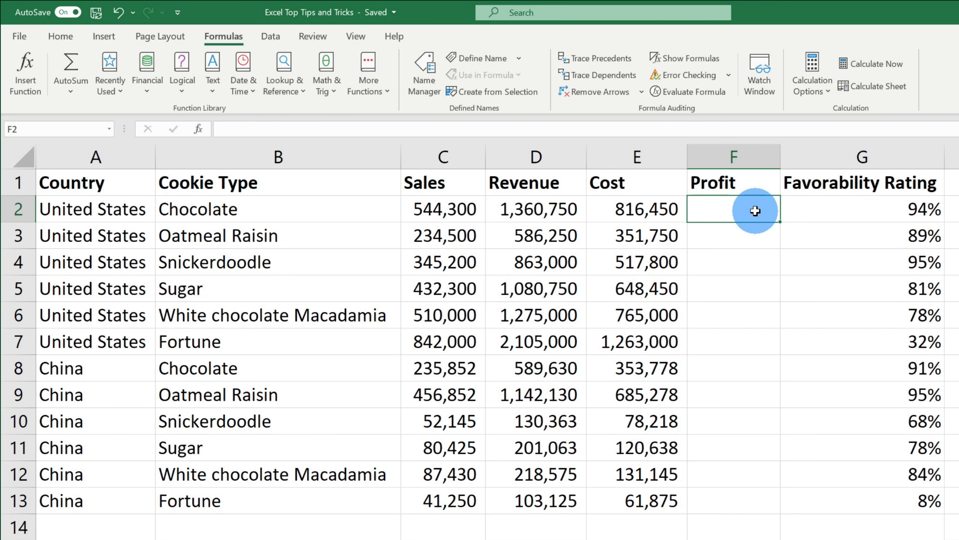
pyautogui.write('=')
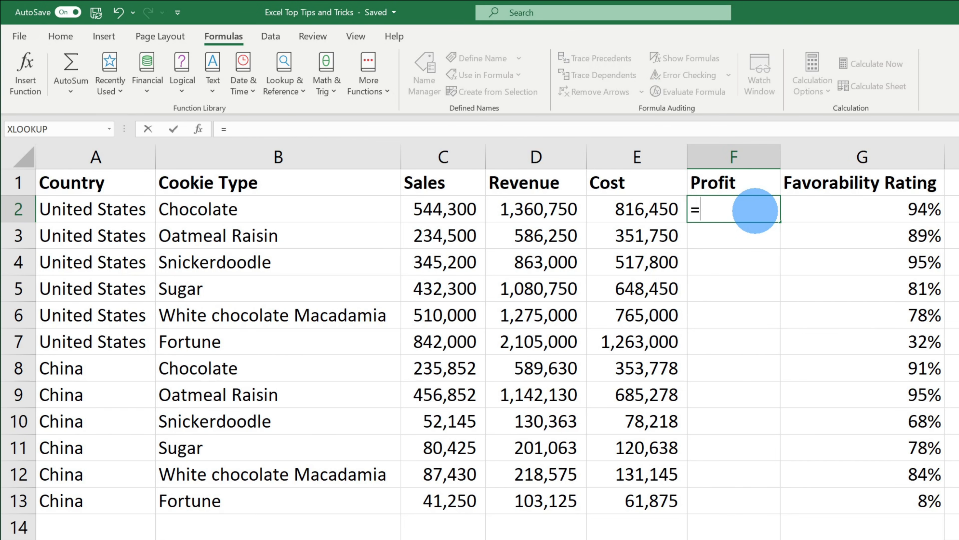
pyautogui.click(562, 213)
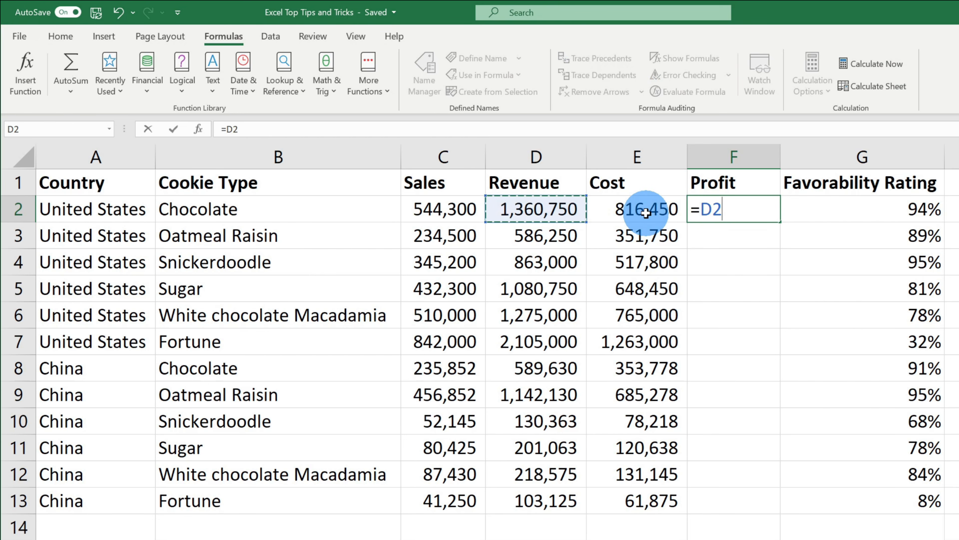
pyautogui.write('-')
pyautogui.click(646, 211)
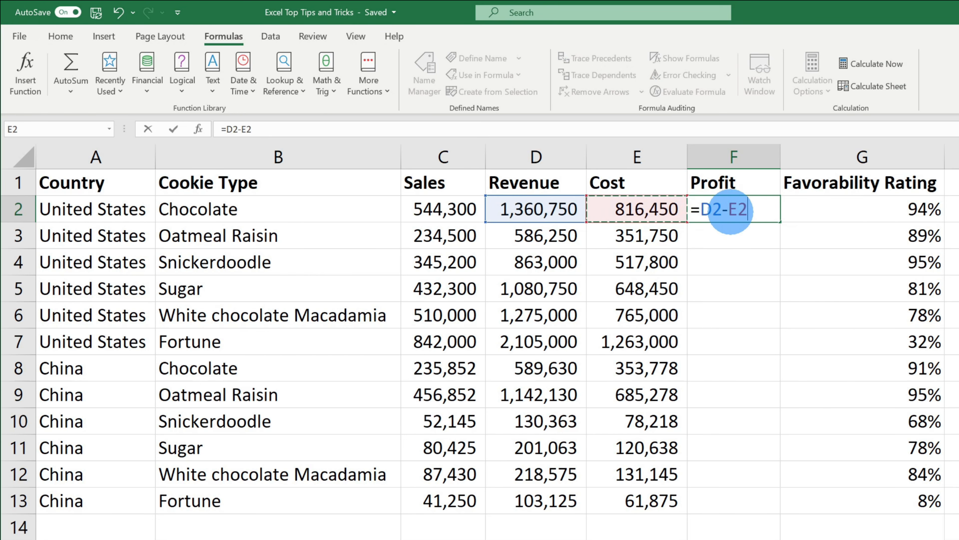
pyautogui.press('Return')
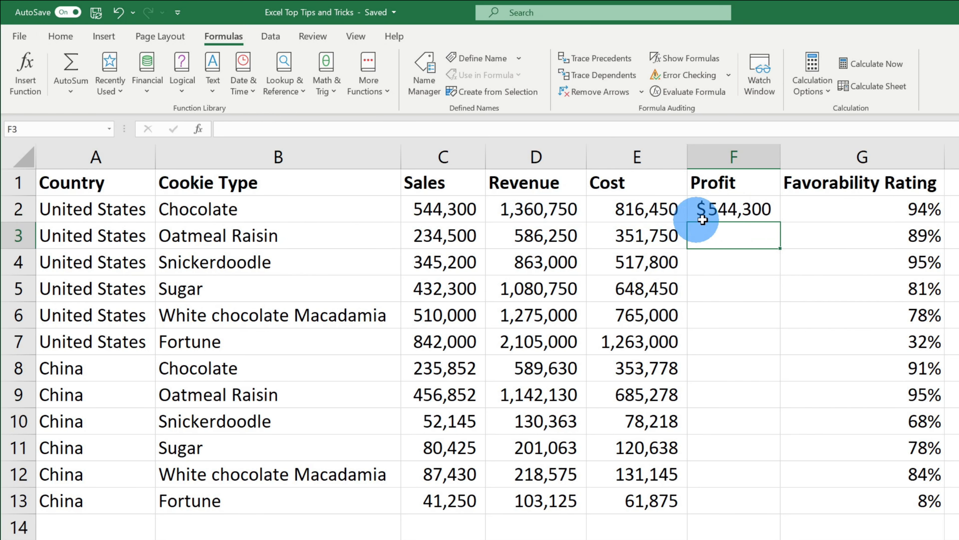
pyautogui.click(740, 208)
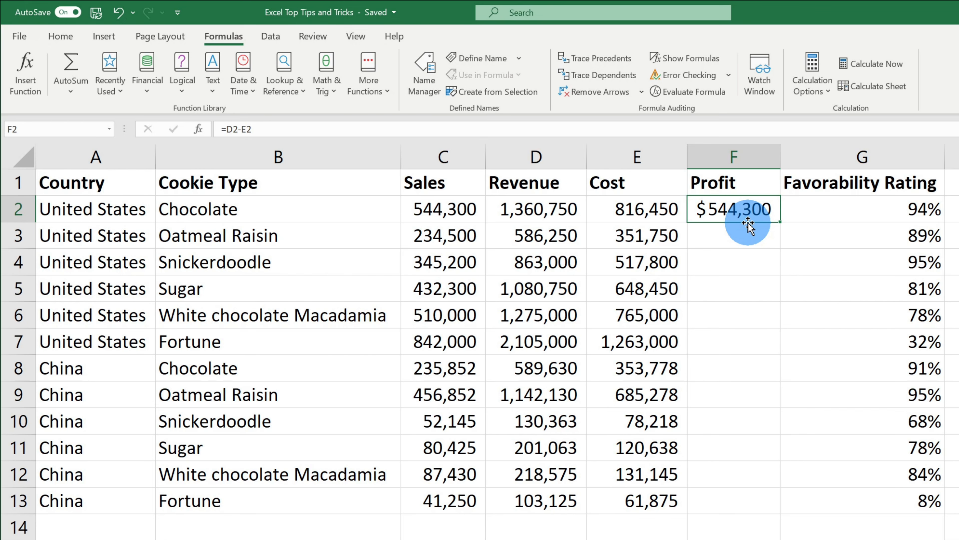
pyautogui.press('Delete')
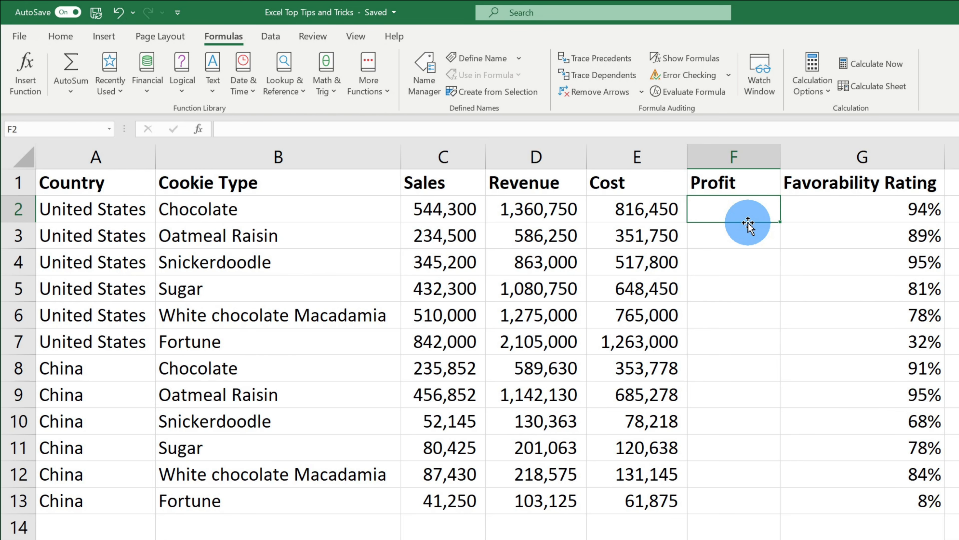
# Define the name Revenue for the revenue values in D2:D13, with Workbook scope
pyautogui.moveTo(535, 212); pyautogui.dragTo(546, 500)
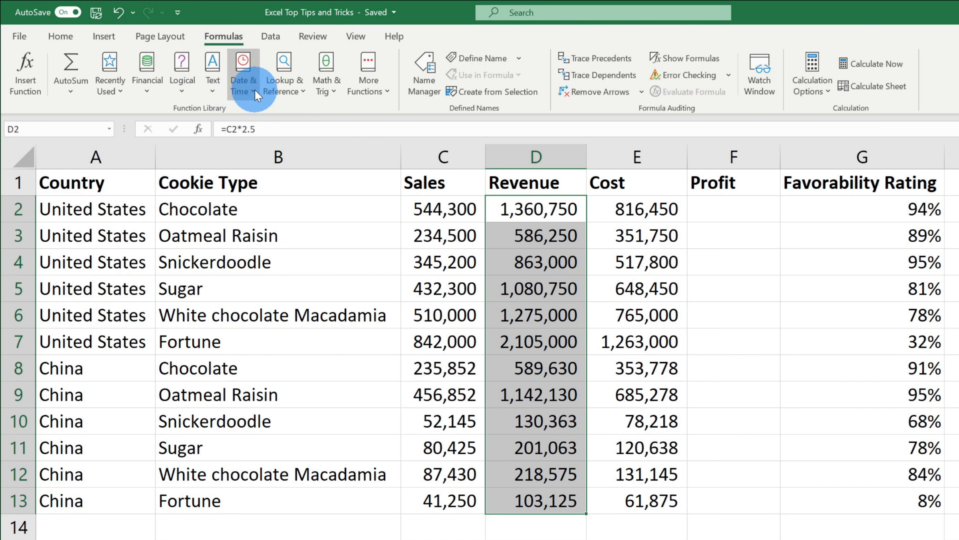
pyautogui.click(495, 59)
pyautogui.click(498, 64)
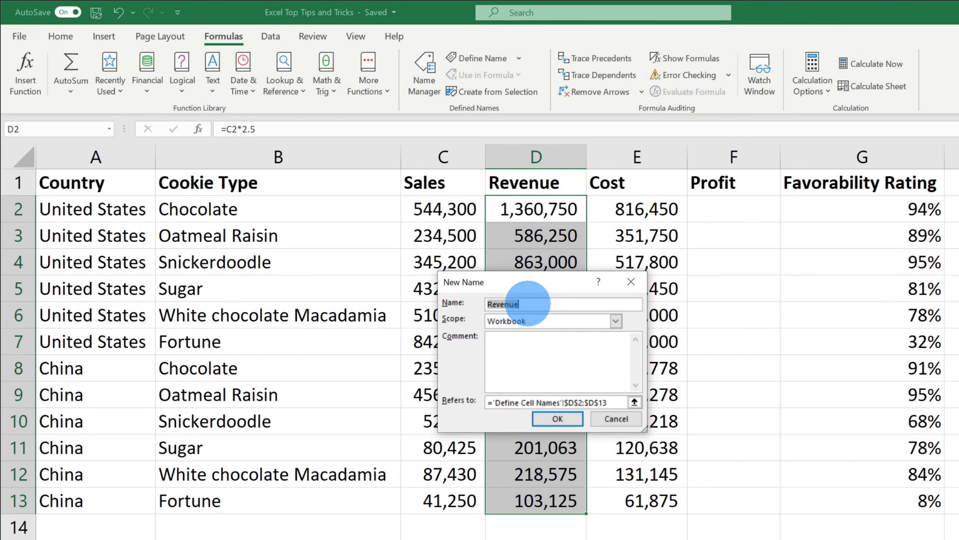
pyautogui.click(558, 417)
# Define the name Cost for the cost values in E2:E13, with Workbook scope
pyautogui.click(620, 206)
pyautogui.moveTo(621, 206); pyautogui.dragTo(642, 497)
pyautogui.click(479, 63)
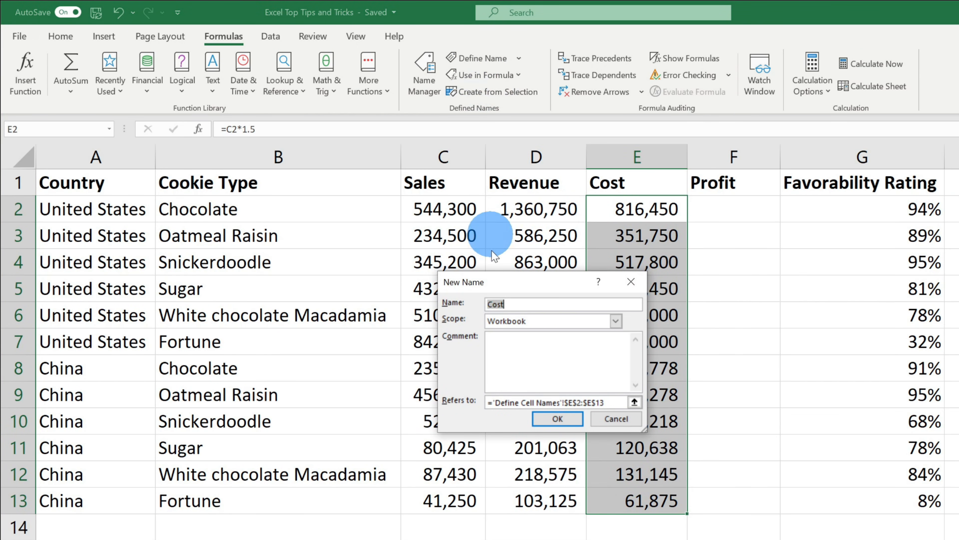
pyautogui.click(557, 418)
# Calculate profit in cell F2 with the named-range formula =Revenue-Cost
pyautogui.click(715, 212)
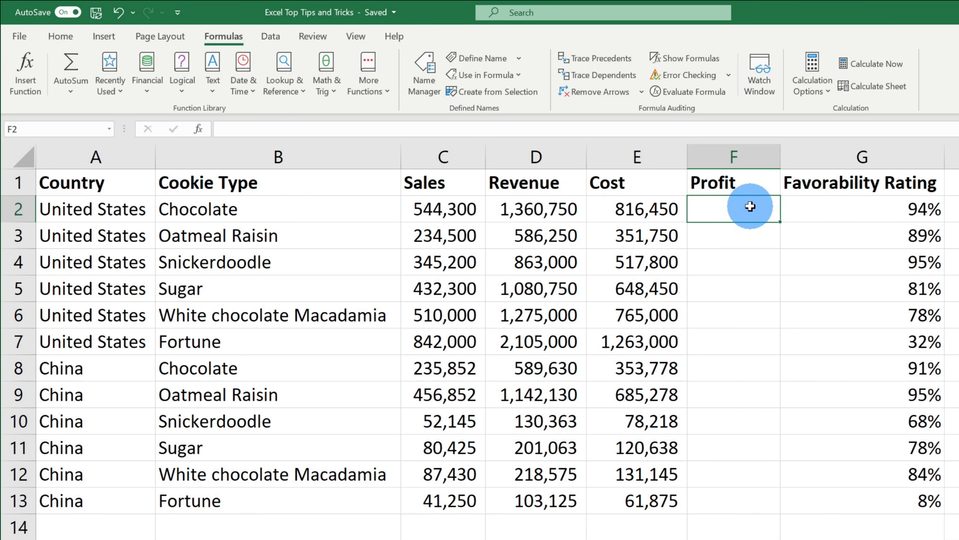
pyautogui.write('=')
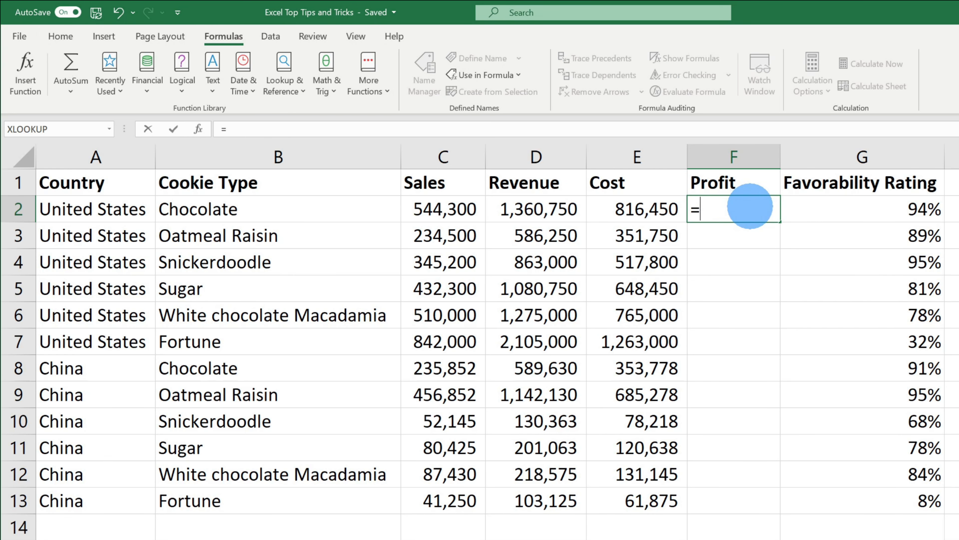
pyautogui.write('Re')
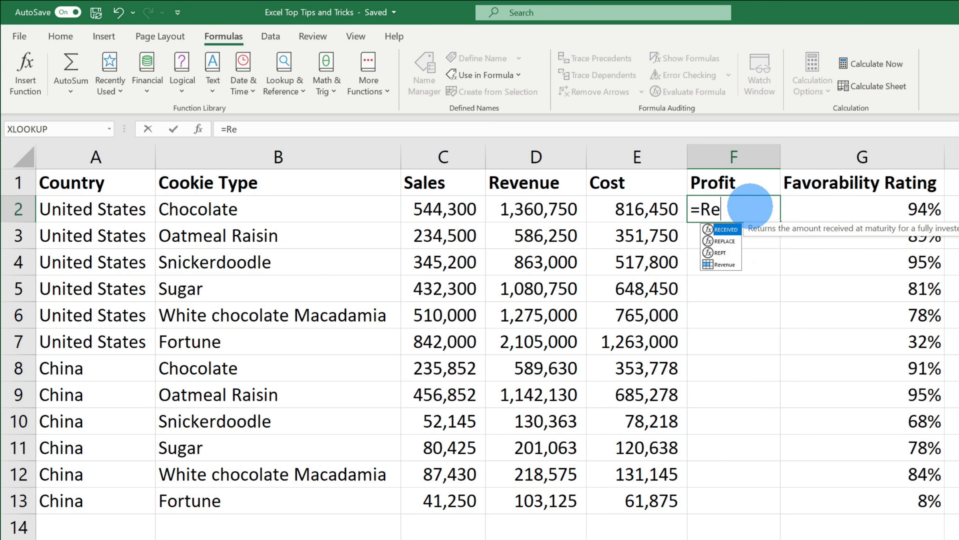
pyautogui.write('v')
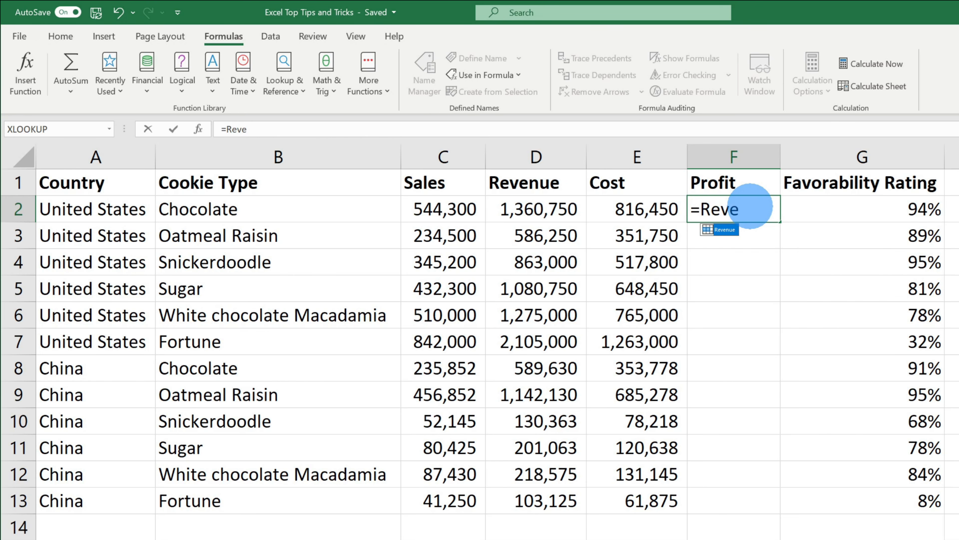
pyautogui.write('e')
pyautogui.doubleClick(719, 230)
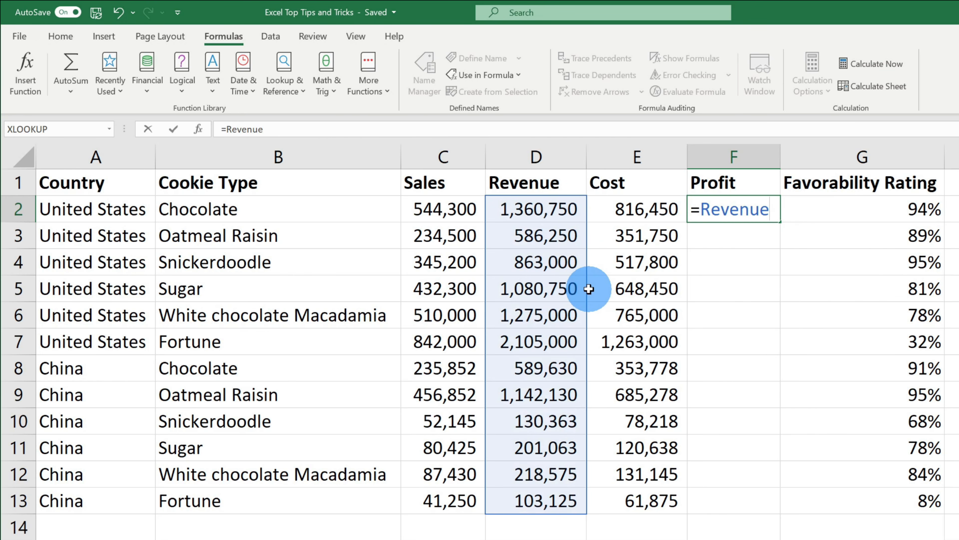
pyautogui.write('-Cost')
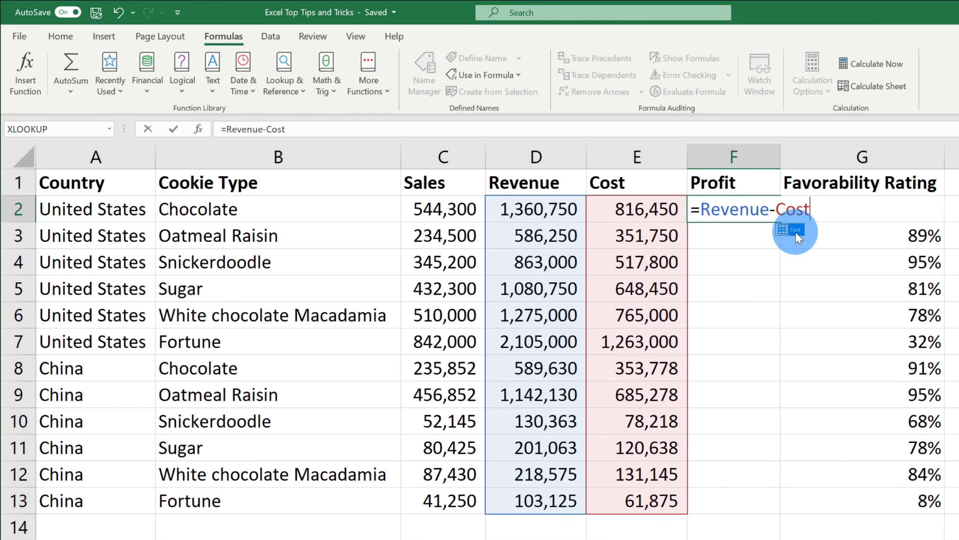
pyautogui.press('Return')
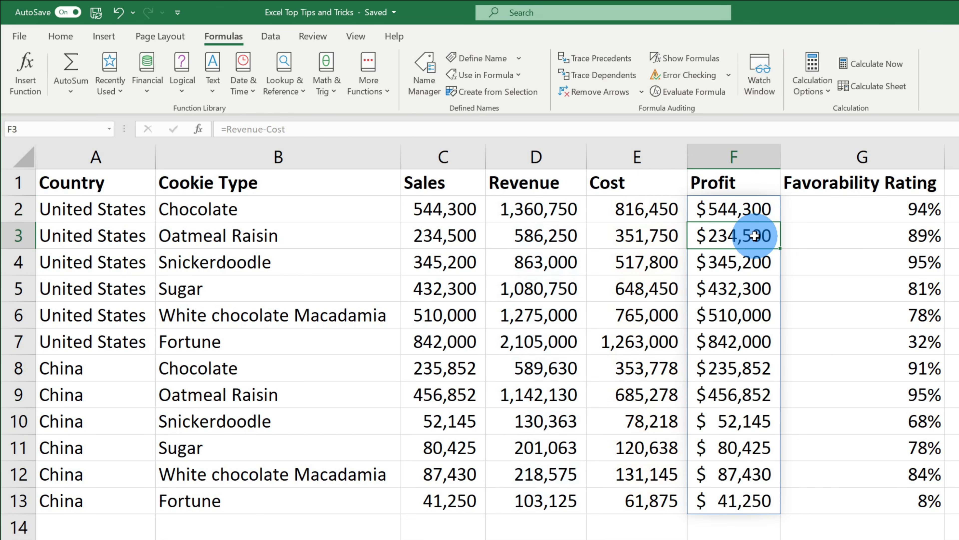
# Inspect the spilled profit formula in the lower cells of column F, including F13
pyautogui.click(753, 496)
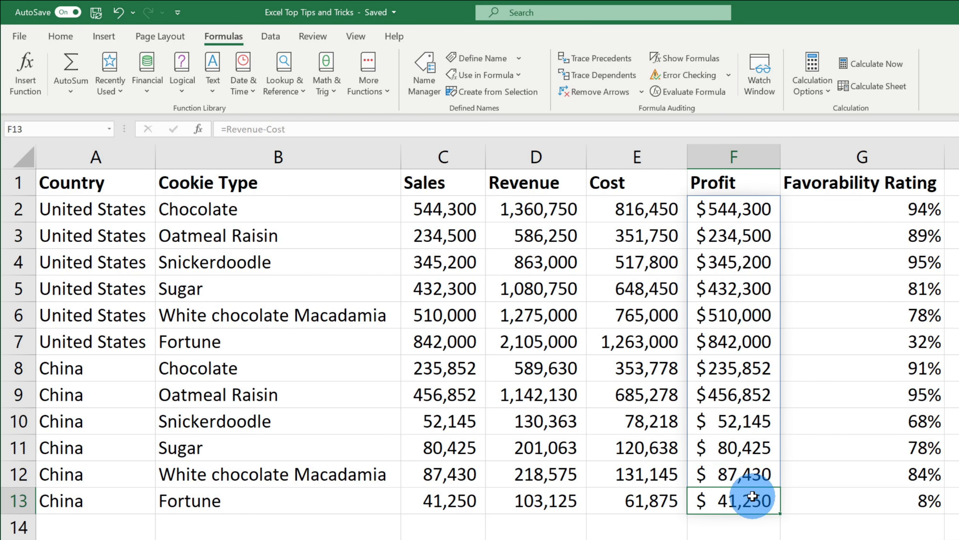
pyautogui.click(729, 314)
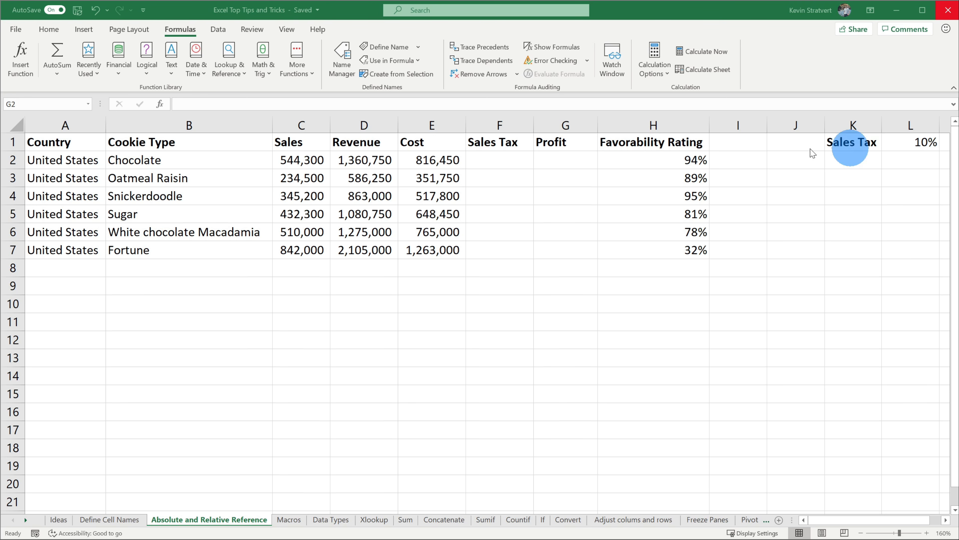
# Calculate profit in cell G2 with the formula =D2-E2 and fill it down through G7
pyautogui.click(566, 161)
pyautogui.click(571, 160)
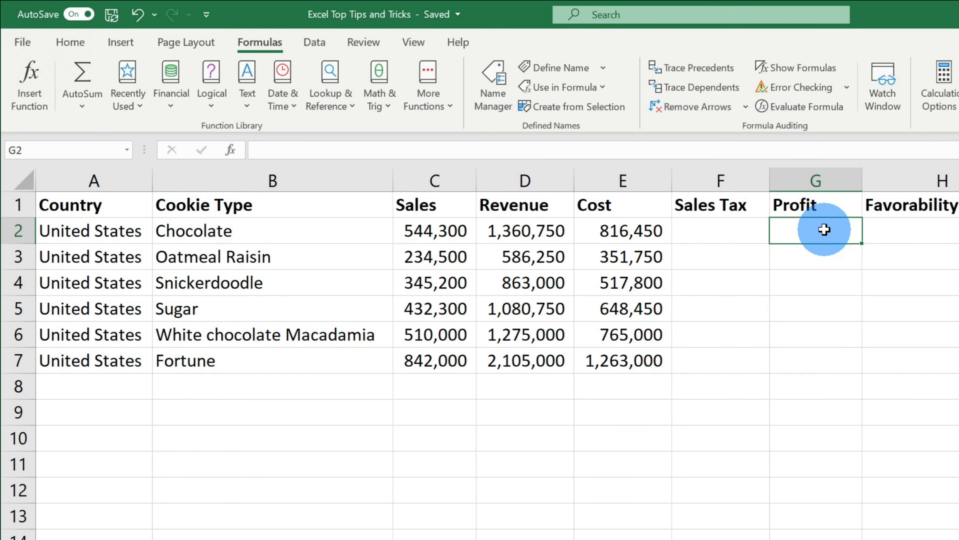
pyautogui.write('=')
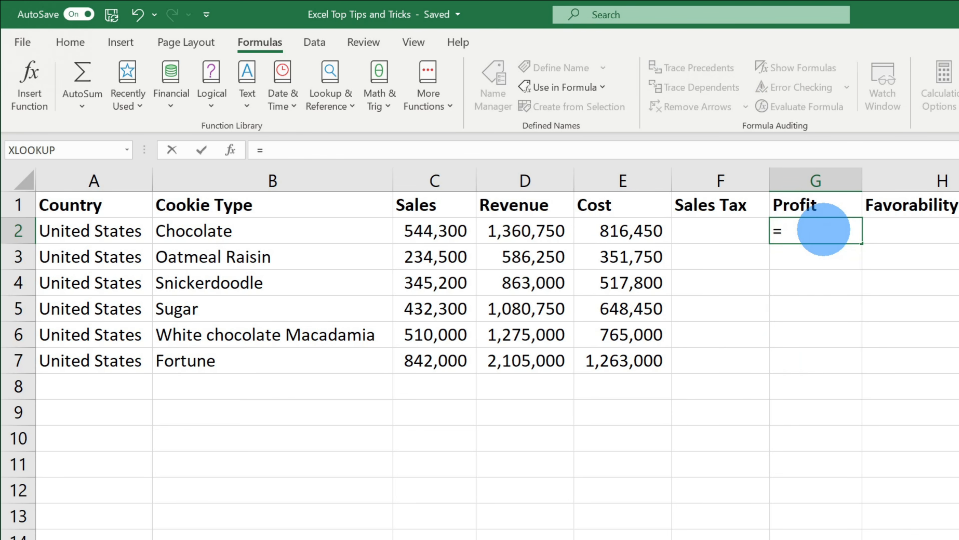
pyautogui.click(521, 228)
pyautogui.write('-')
pyautogui.click(604, 230)
pyautogui.press('Return')
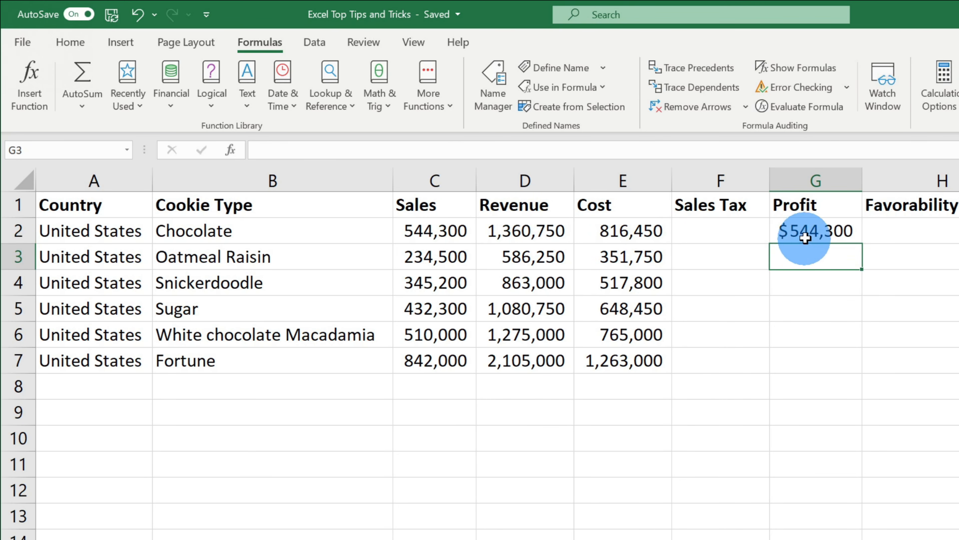
pyautogui.click(806, 236)
pyautogui.doubleClick(861, 244)
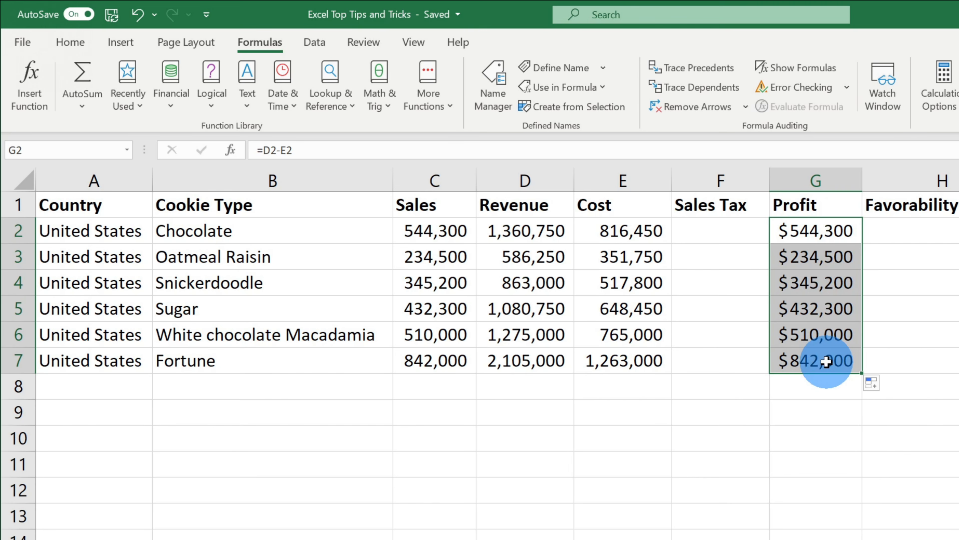
# Inspect which cells the copied profit formula in G7 refers to
pyautogui.click(826, 362)
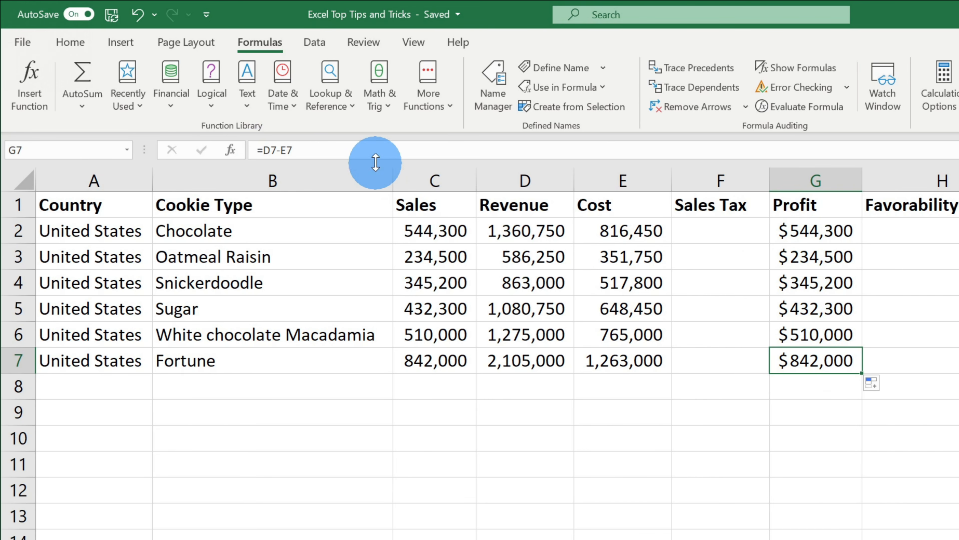
pyautogui.click(382, 151)
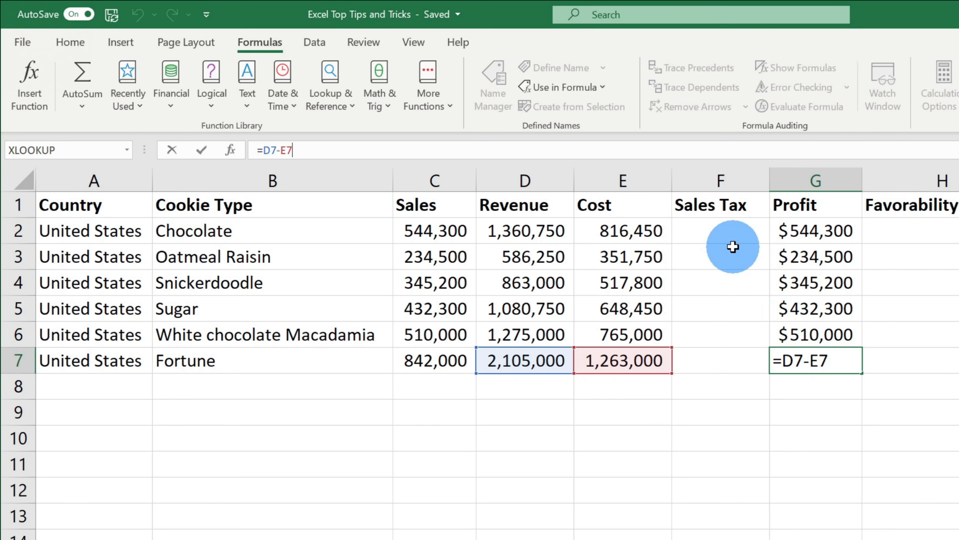
# Calculate the sales tax in cell F2 with the formula =D2*L1, using the tax rate in L1
pyautogui.click(733, 231)
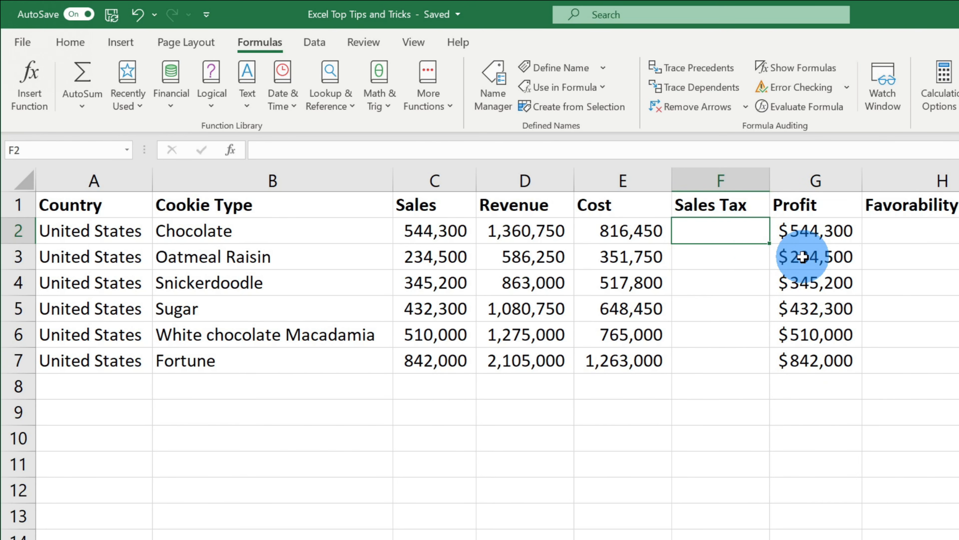
pyautogui.click(882, 204)
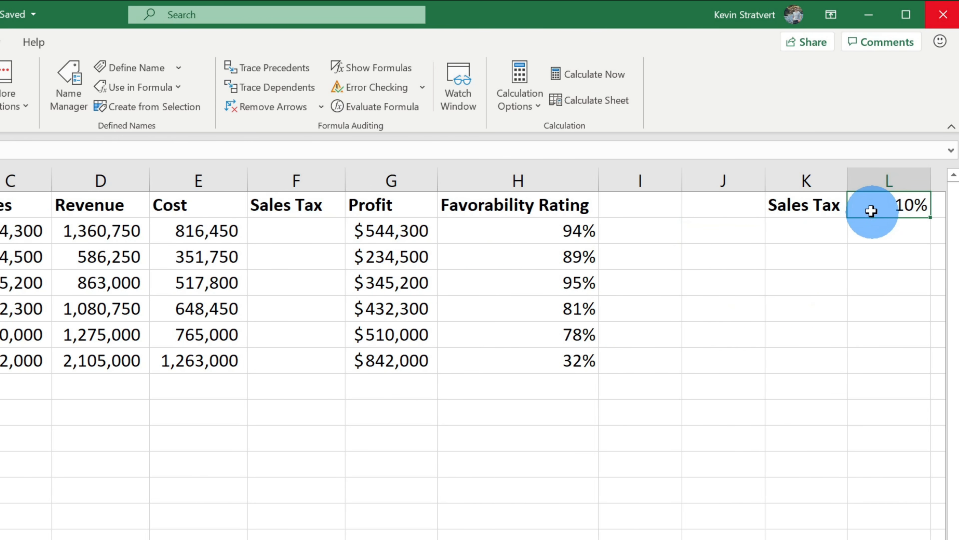
pyautogui.click(294, 239)
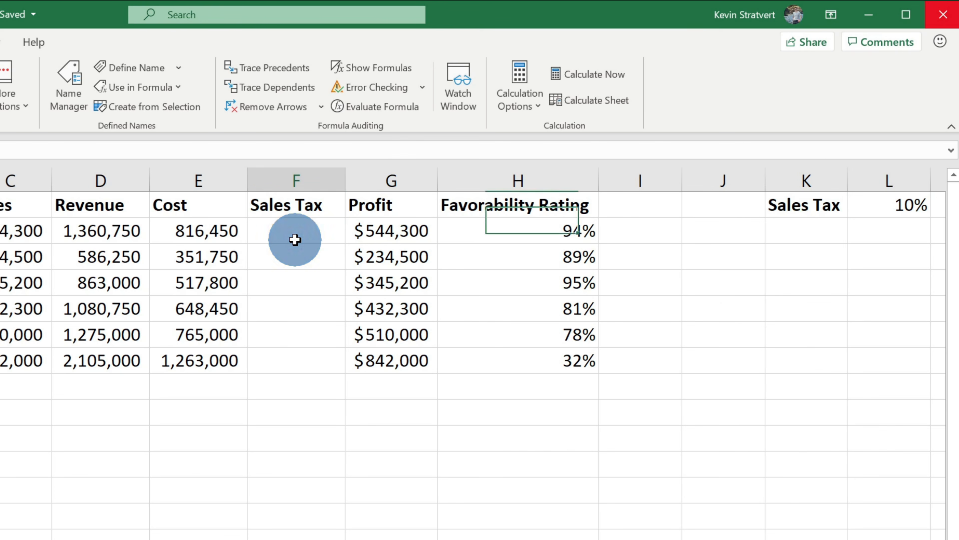
pyautogui.write('=')
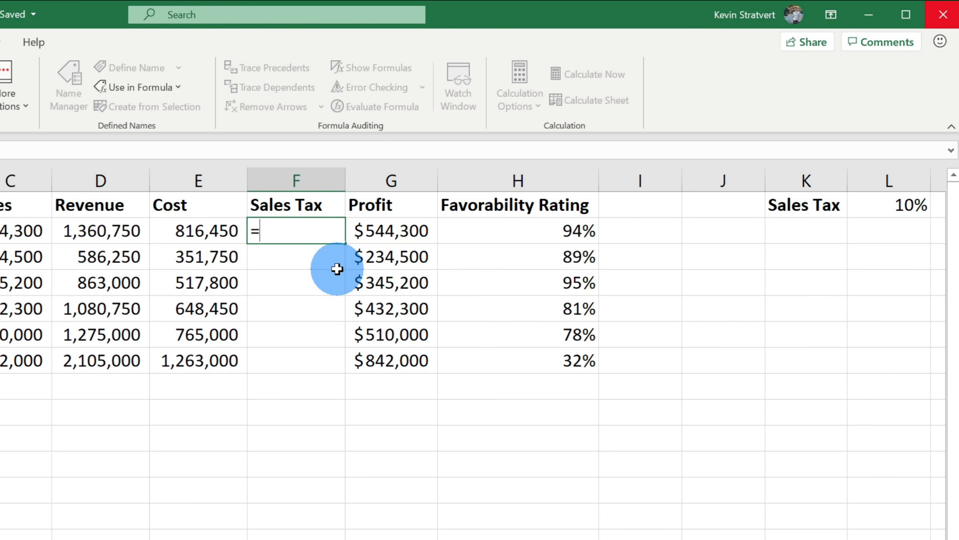
pyautogui.click(108, 229)
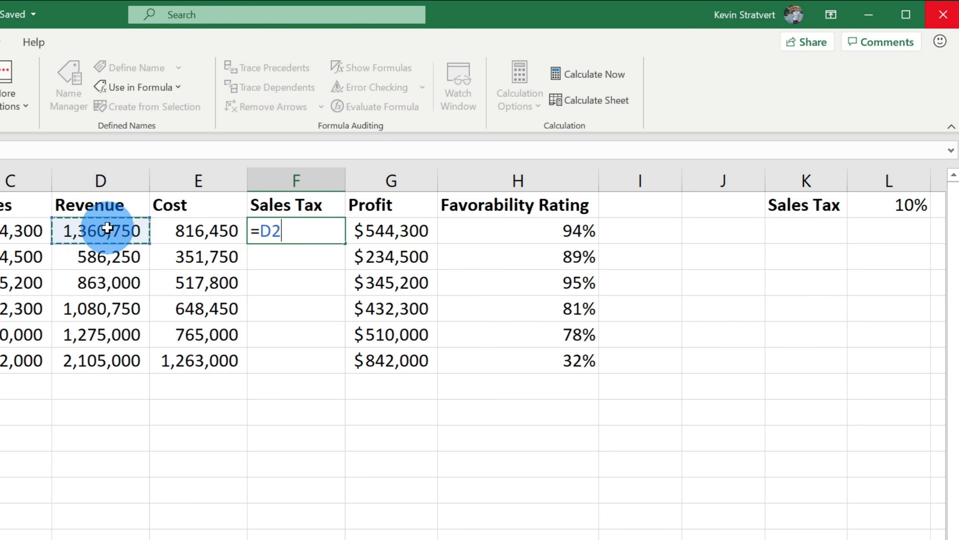
pyautogui.write('*')
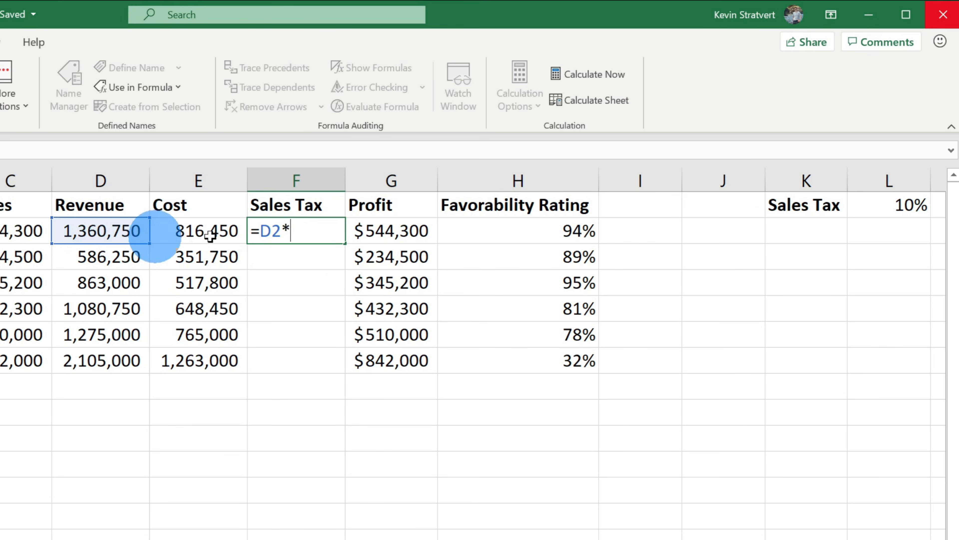
pyautogui.click(891, 204)
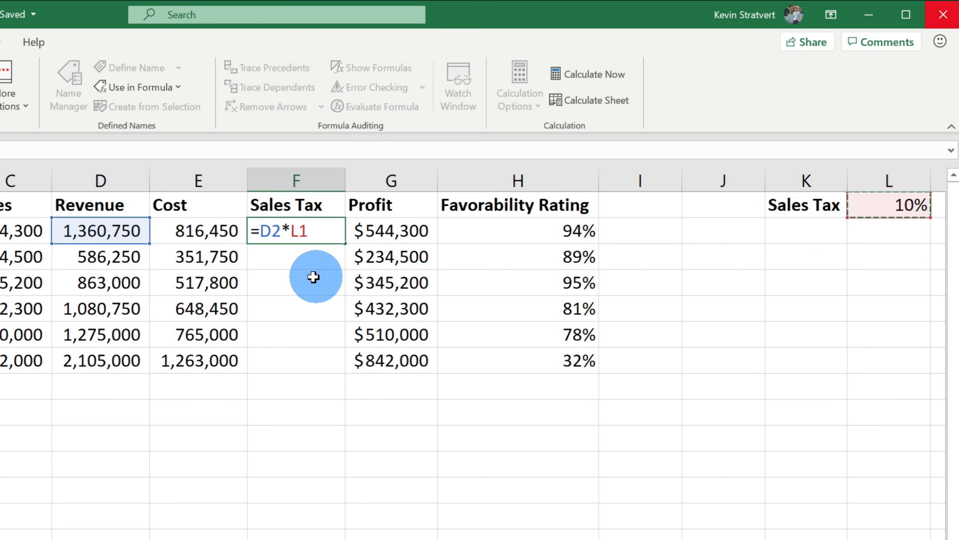
pyautogui.press('Return')
# Fill the relative sales tax formula from F2 down through F7 and inspect the cell references in F7
pyautogui.click(316, 238)
pyautogui.doubleClick(343, 245)
pyautogui.click(343, 245)
pyautogui.click(310, 351)
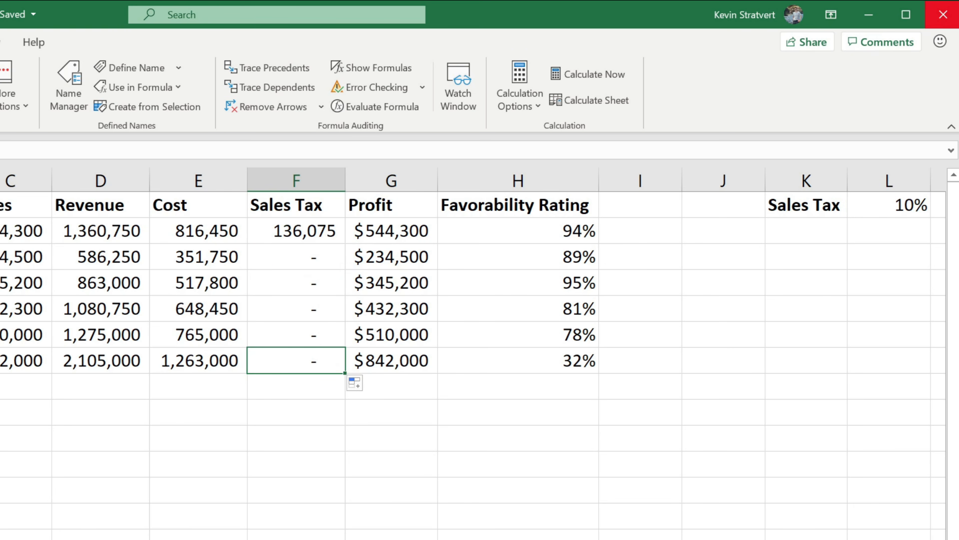
pyautogui.press('F2')
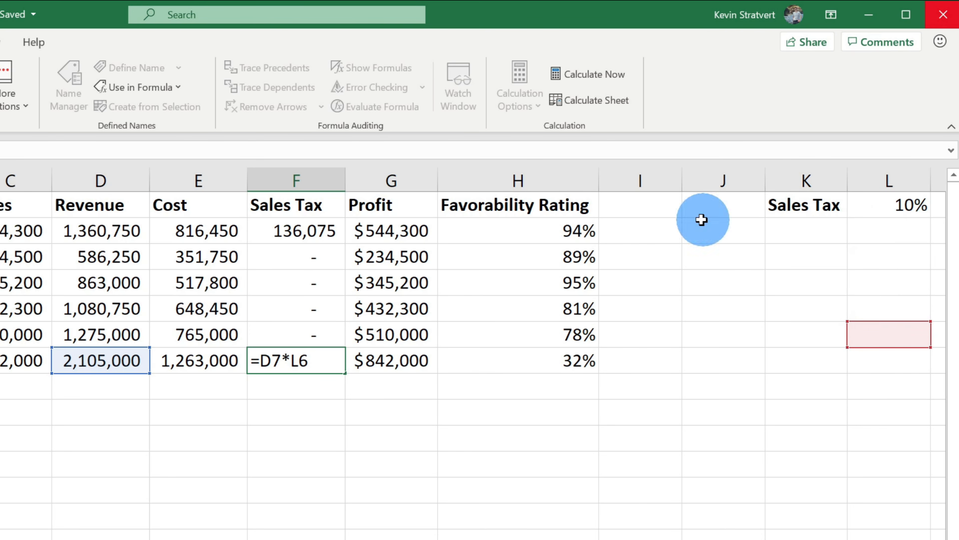
# Make the tax rate reference in F2 absolute, giving =D2*$L$1, and fill the formula down through F7
pyautogui.click(302, 230)
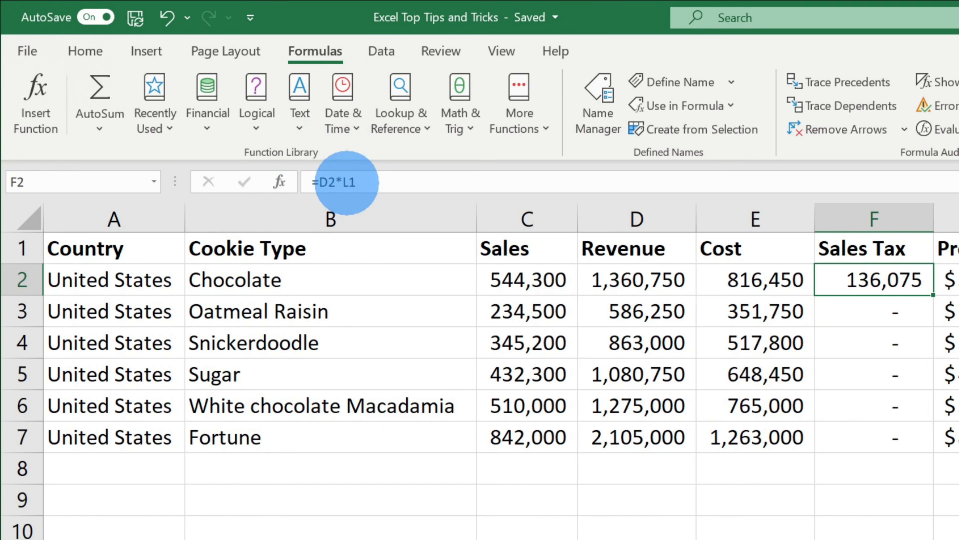
pyautogui.click(348, 182)
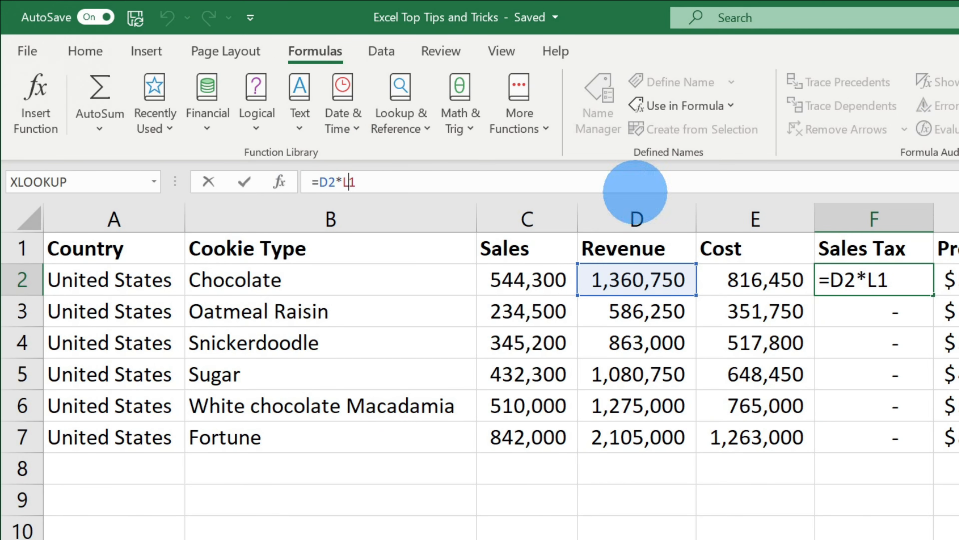
pyautogui.press('F4')
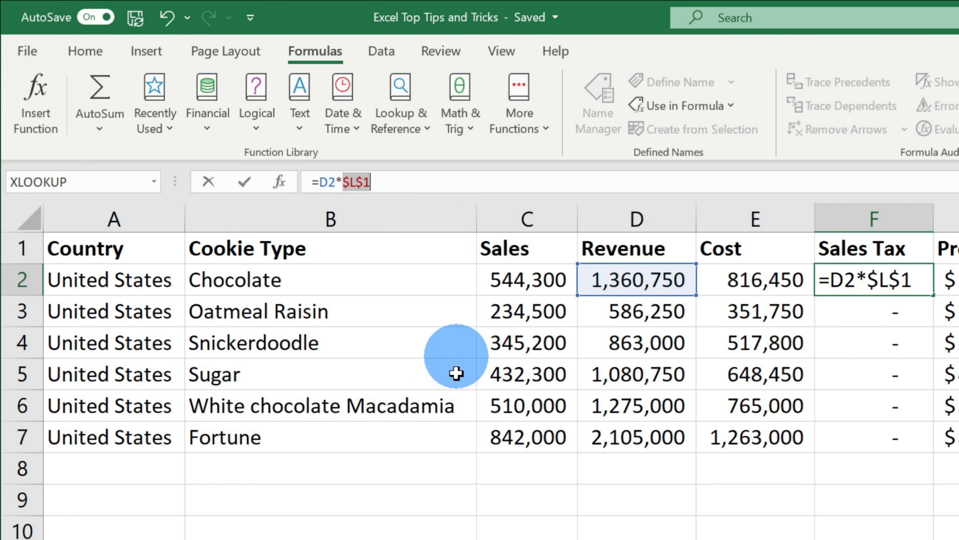
pyautogui.press('Return')
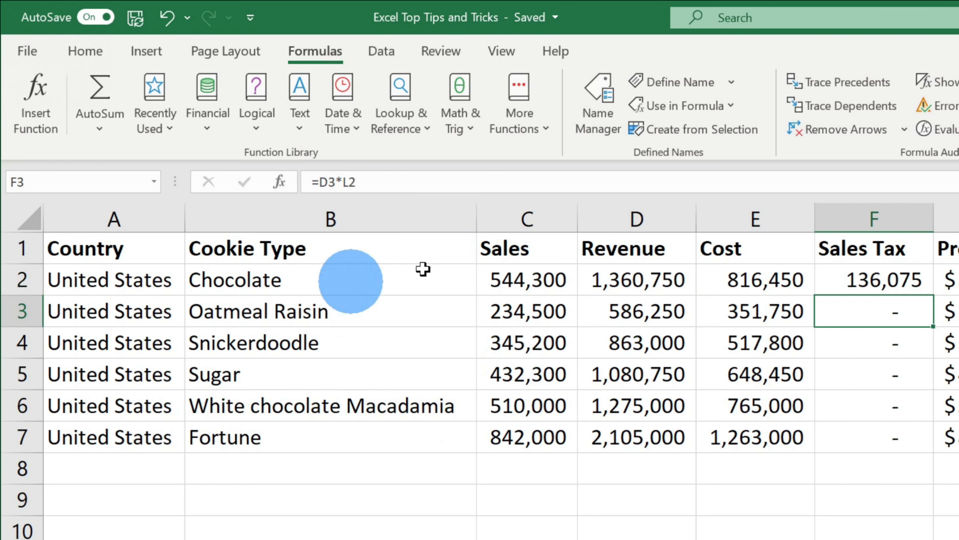
pyautogui.click(923, 292)
pyautogui.doubleClick(925, 295)
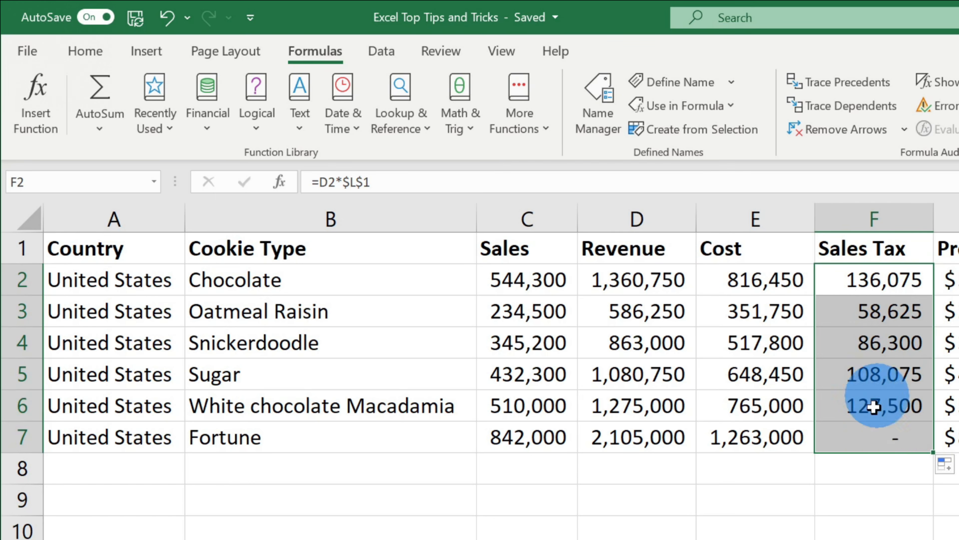
# Inspect the cell references of the filled sales tax formula in F7
pyautogui.click(873, 437)
pyautogui.click(377, 185)
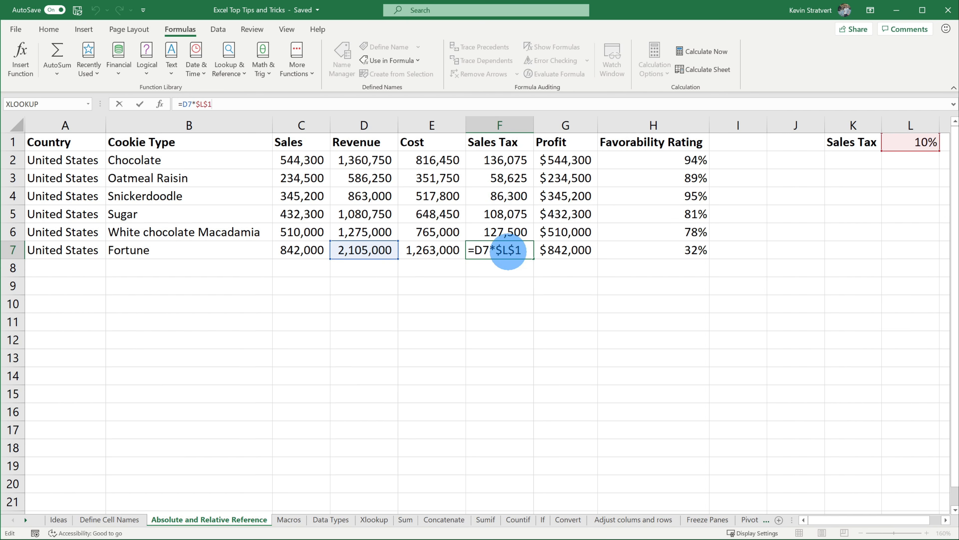
# Switch the tax rate reference in F2's formula to the mixed form L$1 and on to the next reference type
pyautogui.click(505, 163)
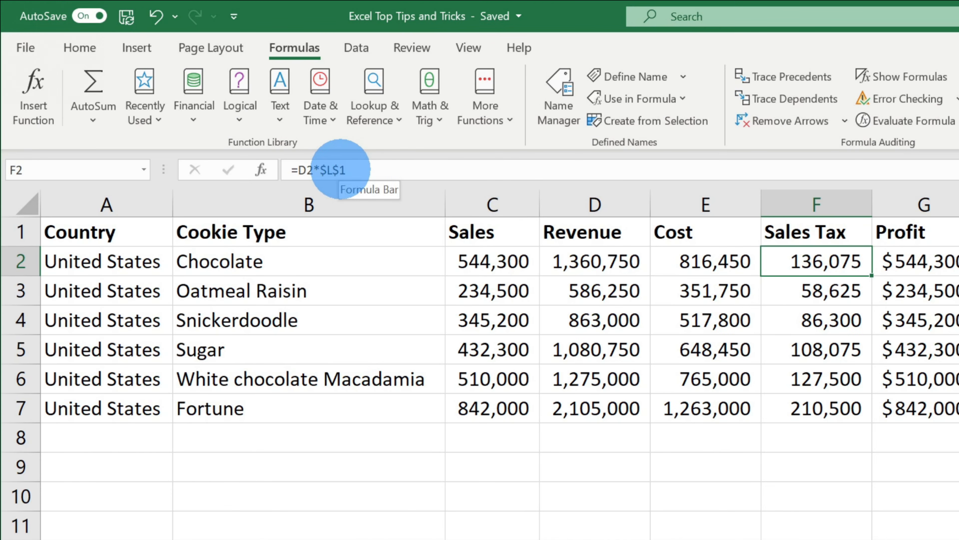
pyautogui.click(332, 171)
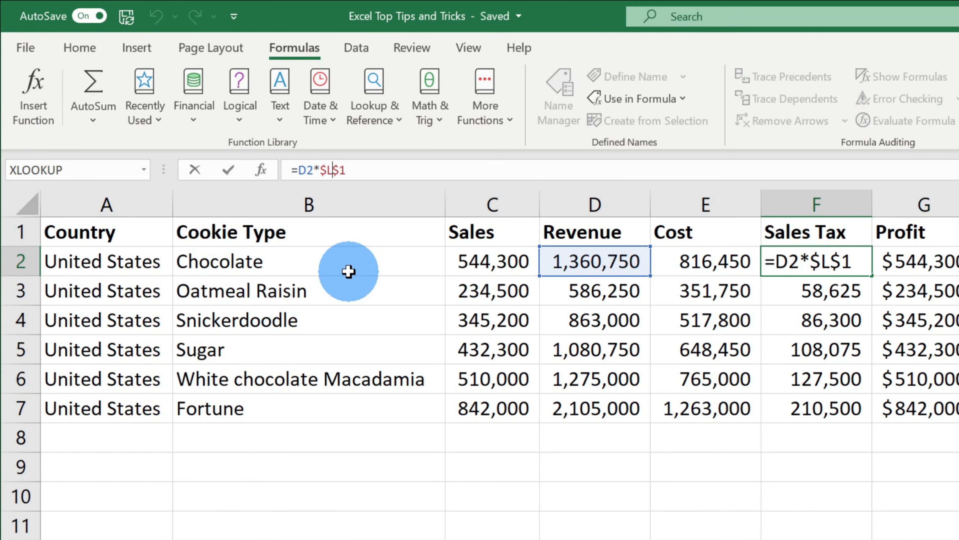
pyautogui.press('F4')
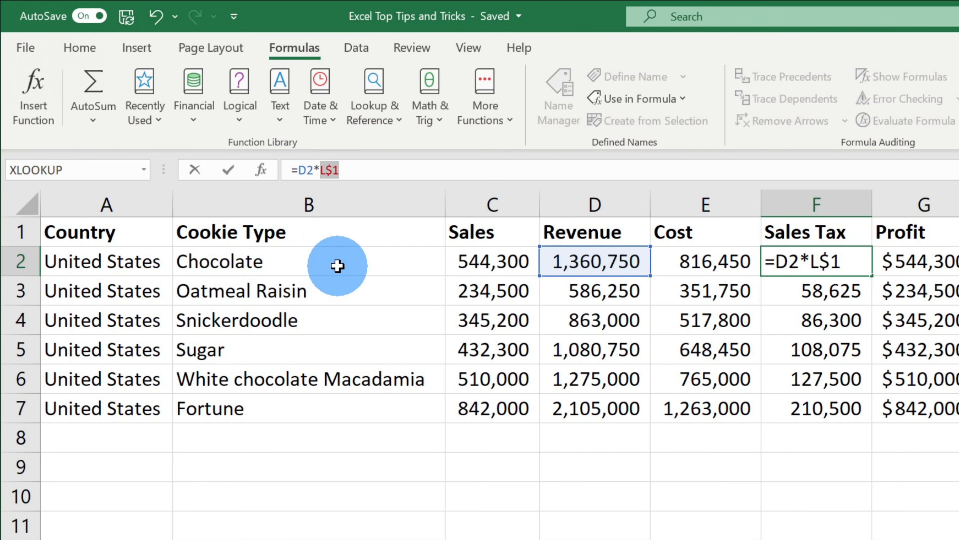
pyautogui.doubleClick(334, 169)
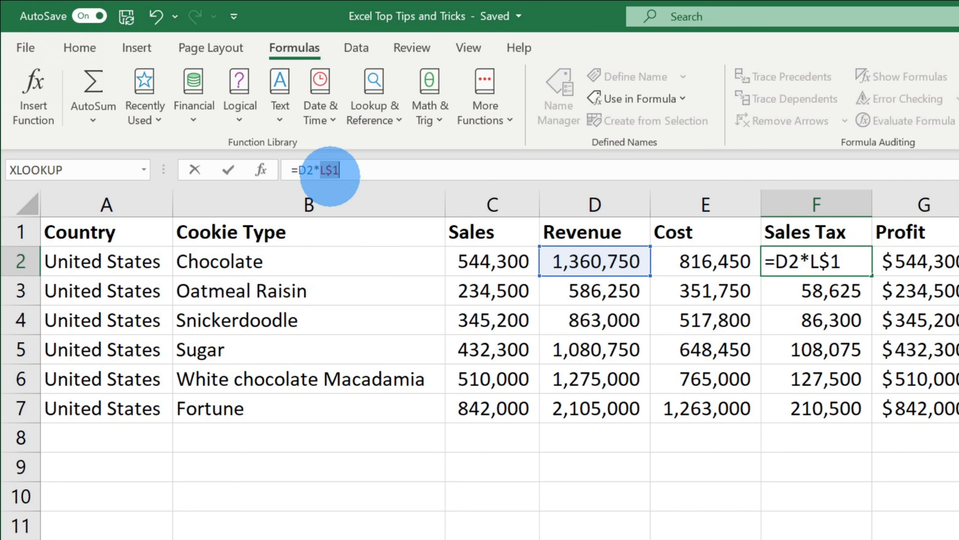
pyautogui.press('F4')
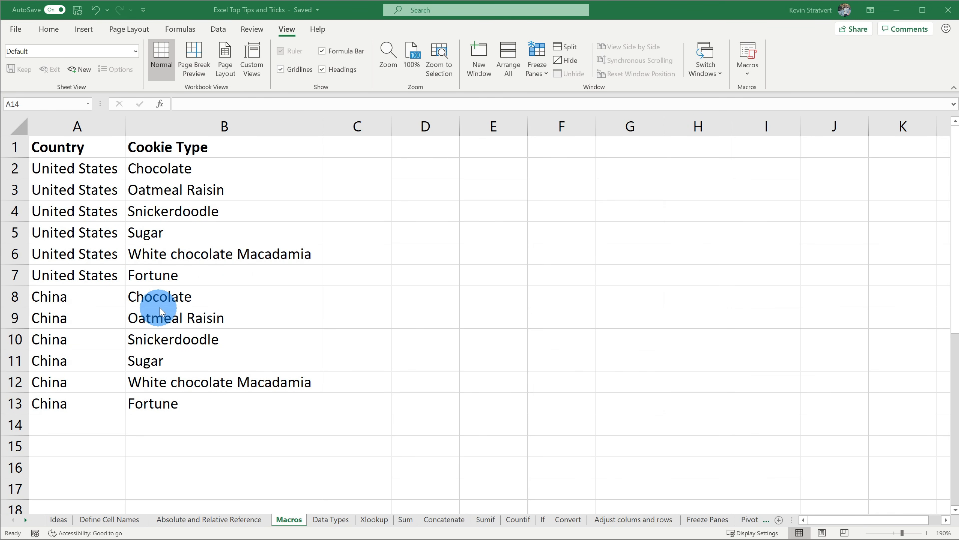
# Enter Germany in cell A14 and copy the cookie types from B8:B13 to B14:B19
pyautogui.click(81, 425)
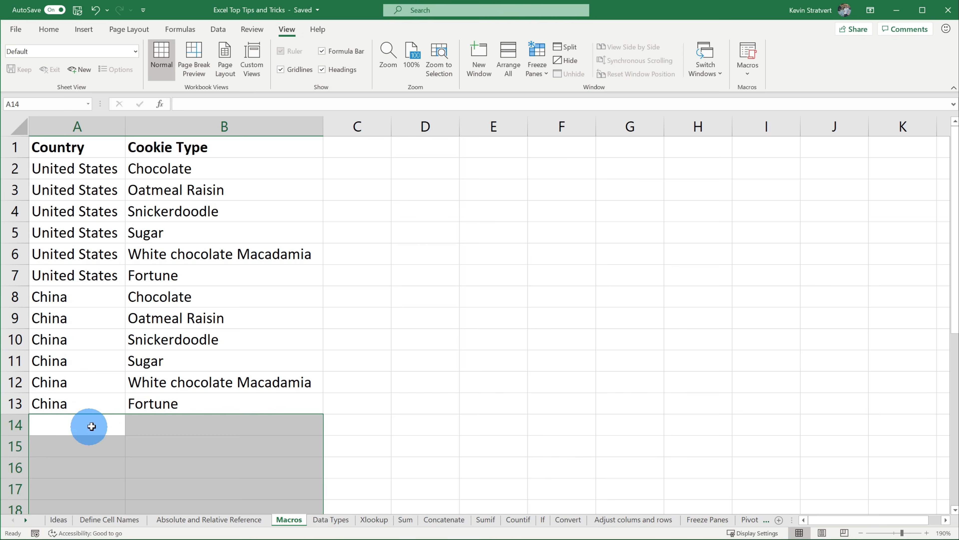
pyautogui.write('German')
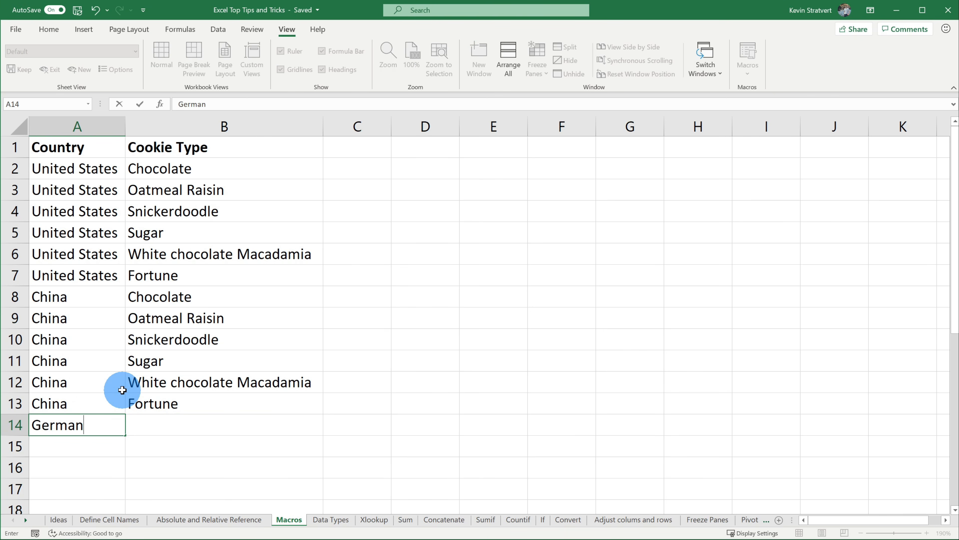
pyautogui.write('y')
pyautogui.moveTo(162, 294); pyautogui.dragTo(162, 408)
pyautogui.hotkey('ctrl', 'c')
pyautogui.click(160, 420)
pyautogui.hotkey('ctrl', 'v')
# Fill Germany from A14 down through A19
pyautogui.scroll(-3, 191, 375)
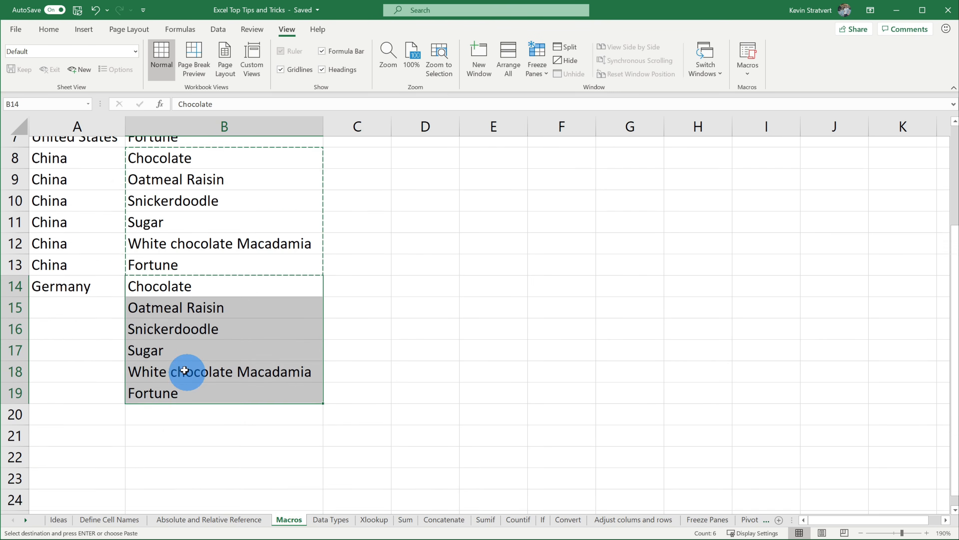
pyautogui.click(114, 238)
pyautogui.moveTo(124, 243); pyautogui.dragTo(115, 343)
pyautogui.click(164, 340)
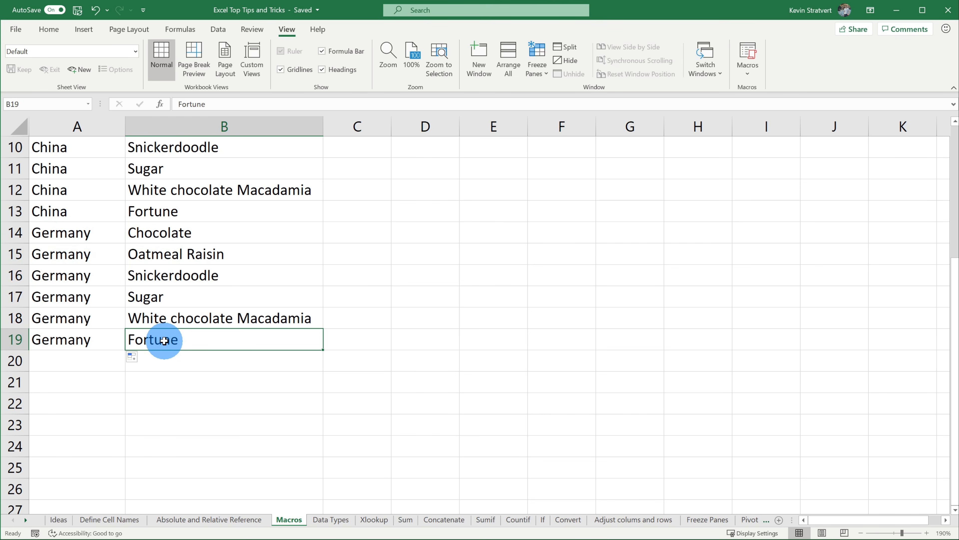
# Enter Italy in cell A20 and select that cell again
pyautogui.click(98, 357)
pyautogui.write('I')
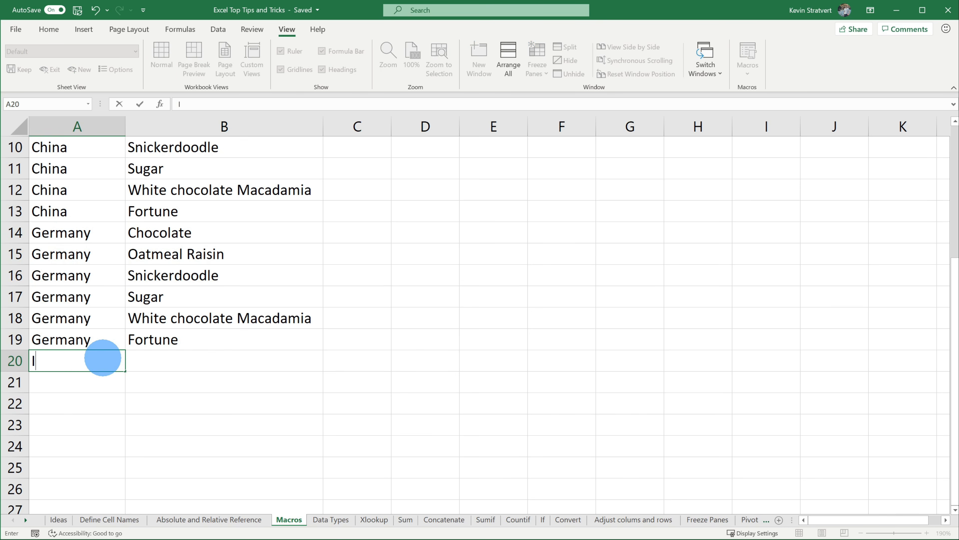
pyautogui.write('taly')
pyautogui.press('Return')
pyautogui.click(103, 358)
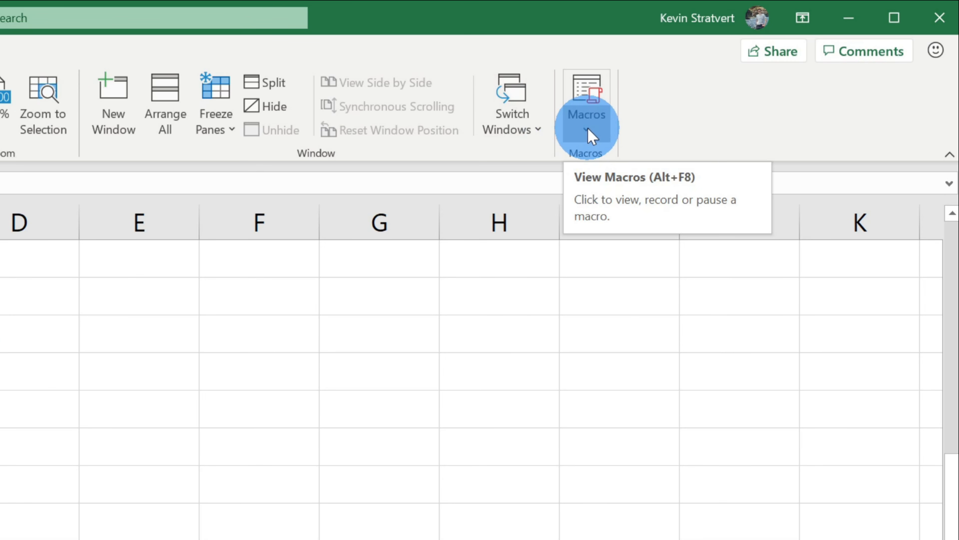
# Start recording a macro named CreateNewCountry, stored in this workbook
pyautogui.click(589, 135)
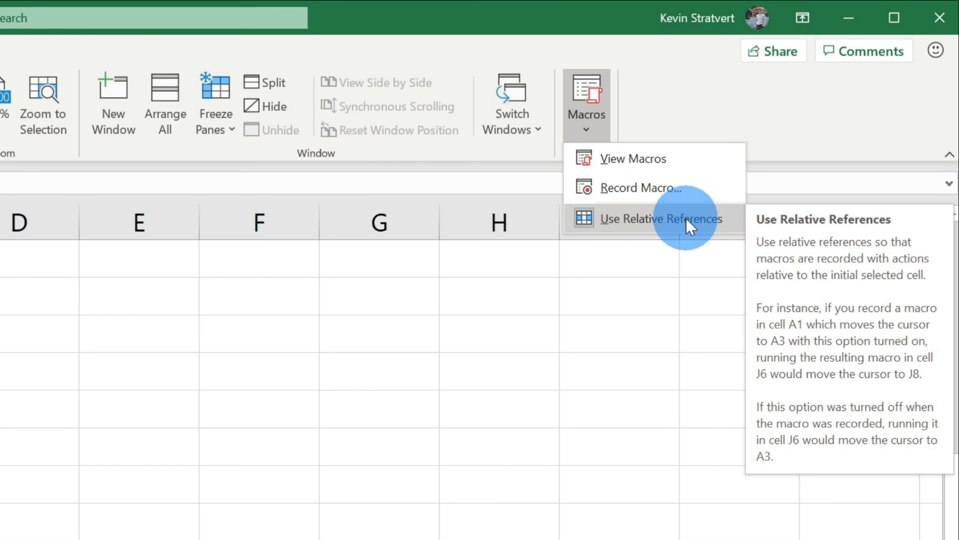
pyautogui.click(688, 186)
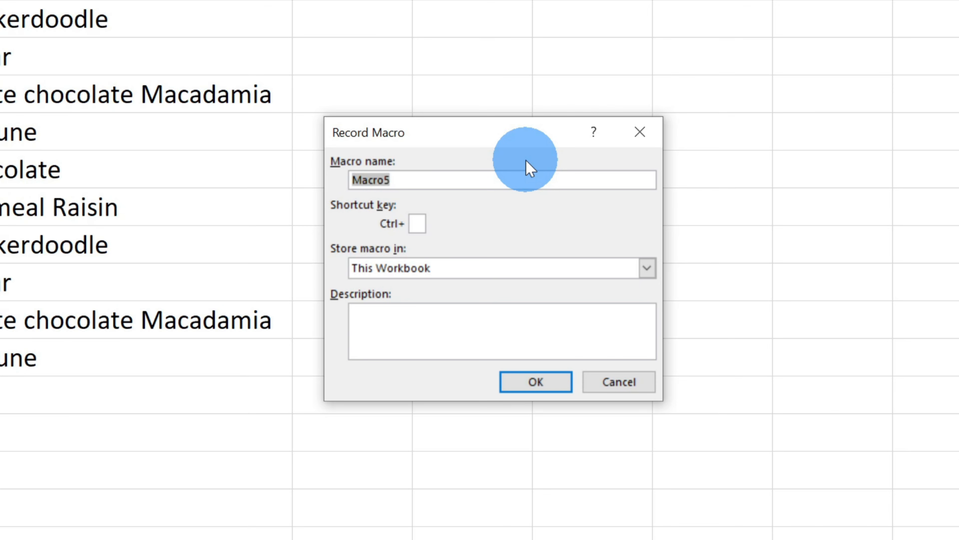
pyautogui.write('CreateNewCountry')
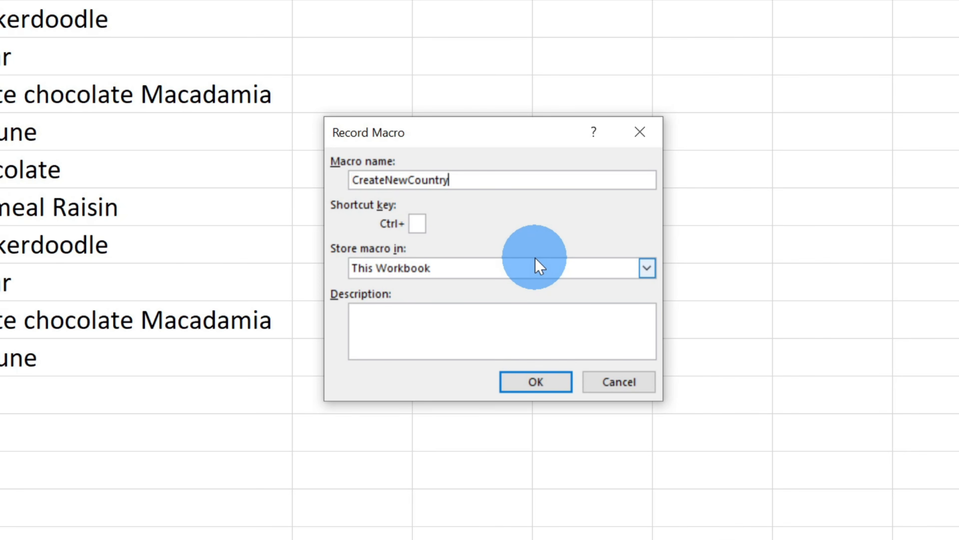
pyautogui.click(548, 387)
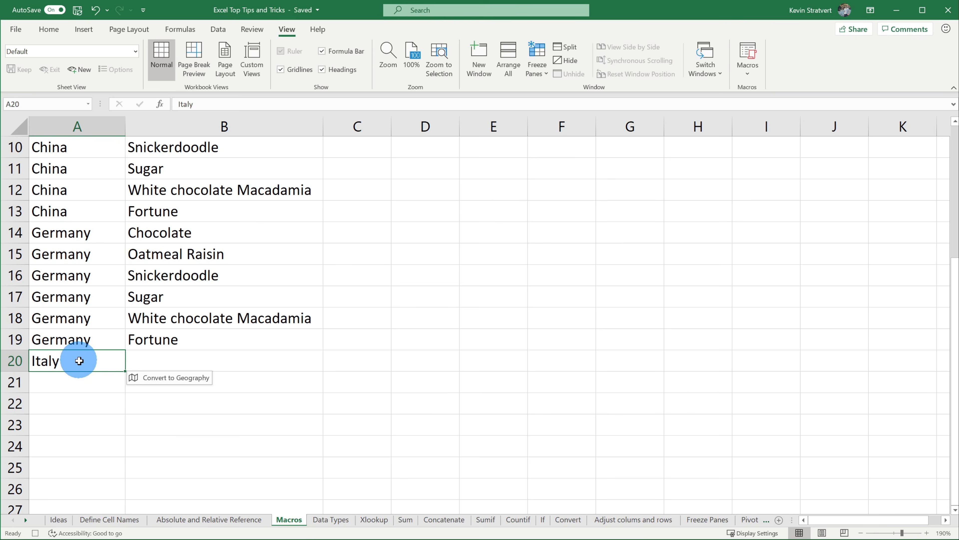
# Copy Italy from A20 down through A25
pyautogui.hotkey('ctrl', 'c')
pyautogui.scroll(-1, 78, 329)
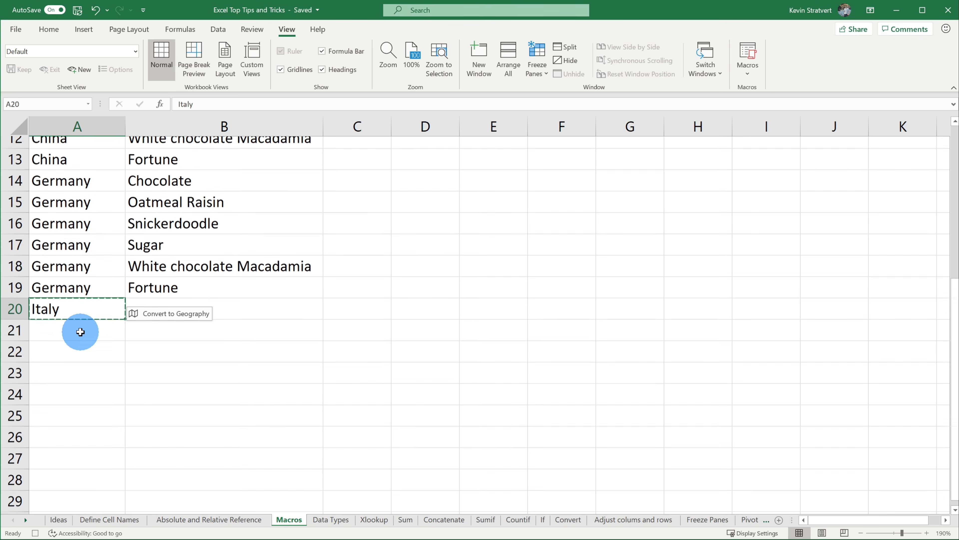
pyautogui.moveTo(79, 300); pyautogui.dragTo(81, 396)
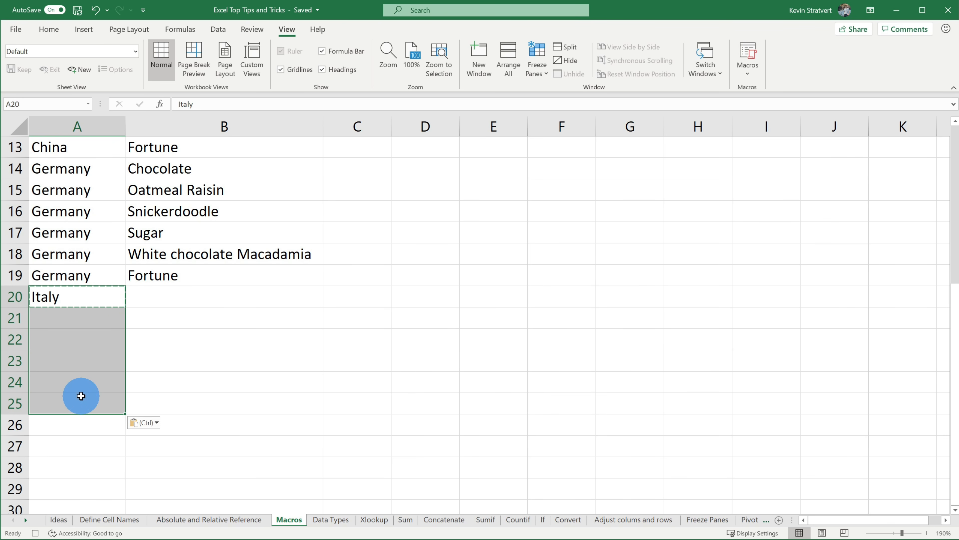
pyautogui.hotkey('ctrl', 'v')
# Copy the cookie types from B14:B19 to B20:B25 and stop recording the macro
pyautogui.scroll(1, 221, 253)
pyautogui.click(164, 239)
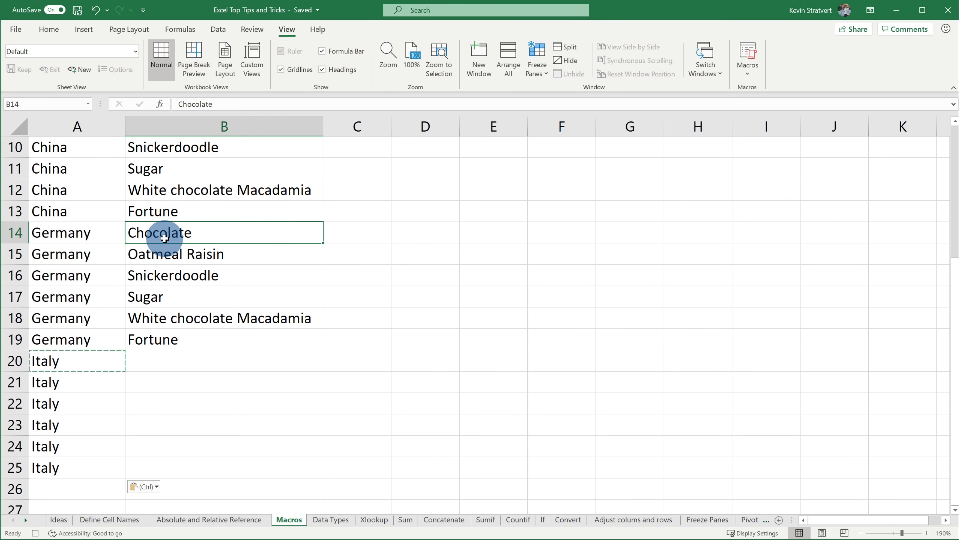
pyautogui.moveTo(165, 238); pyautogui.dragTo(180, 332)
pyautogui.hotkey('ctrl', 'c')
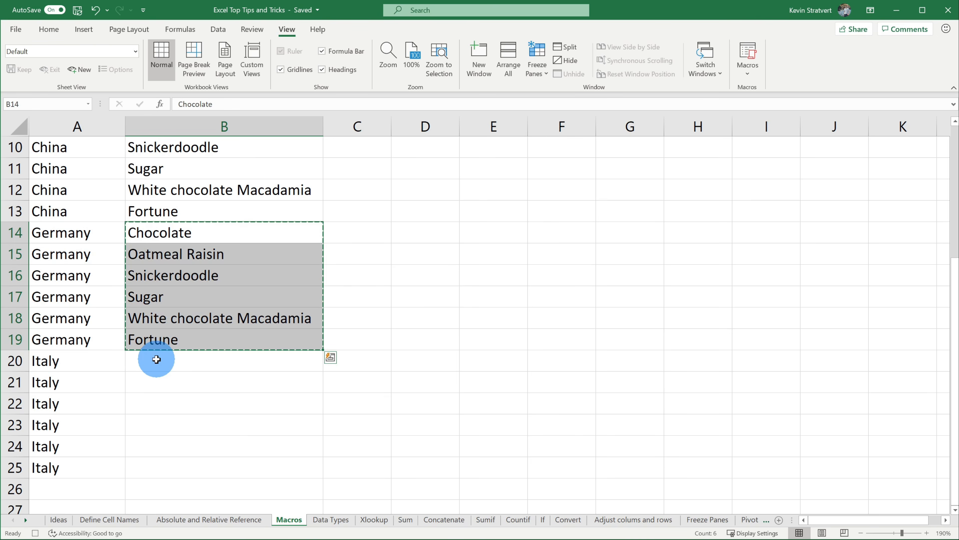
pyautogui.click(210, 355)
pyautogui.hotkey('ctrl', 'v')
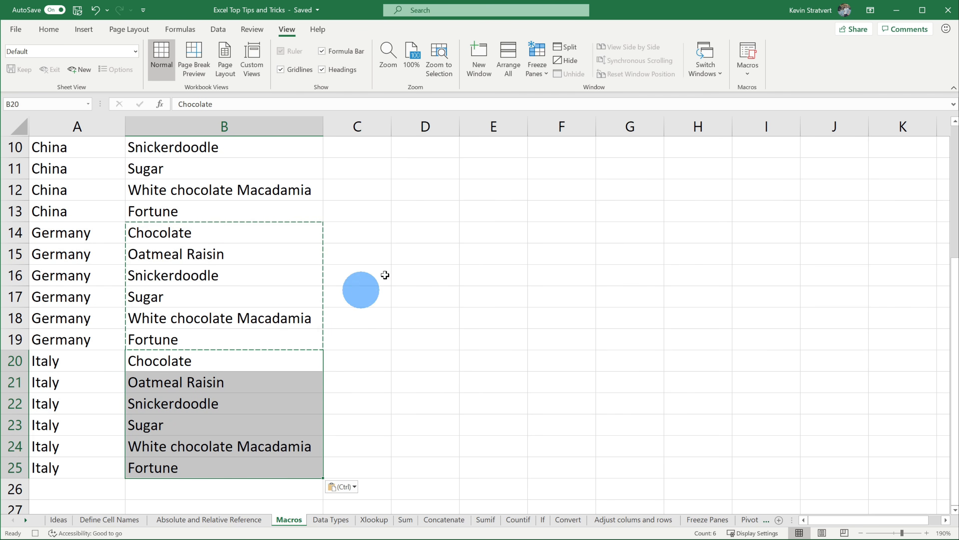
pyautogui.click(754, 70)
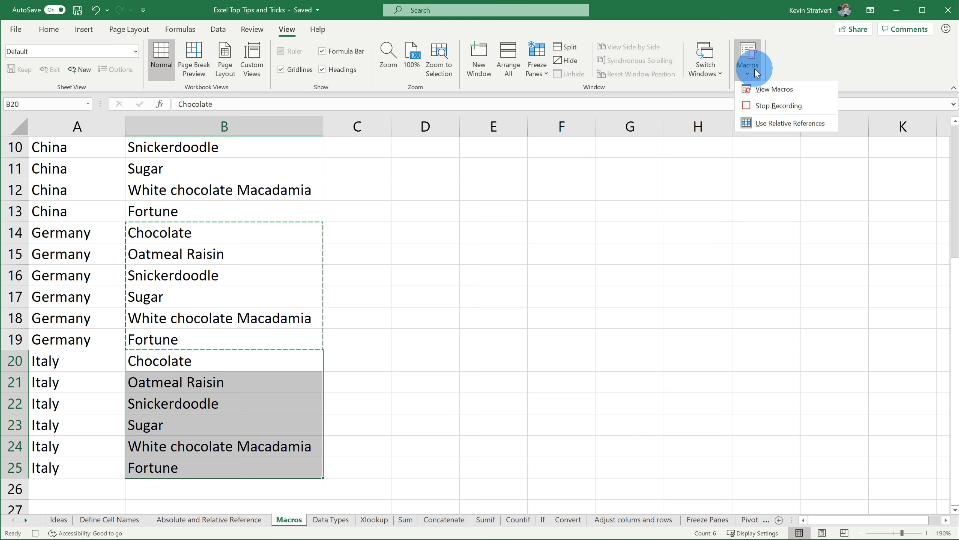
pyautogui.click(772, 106)
# Enter Spain in cell A26 and select that cell again
pyautogui.scroll(-2, 210, 329)
pyautogui.click(116, 357)
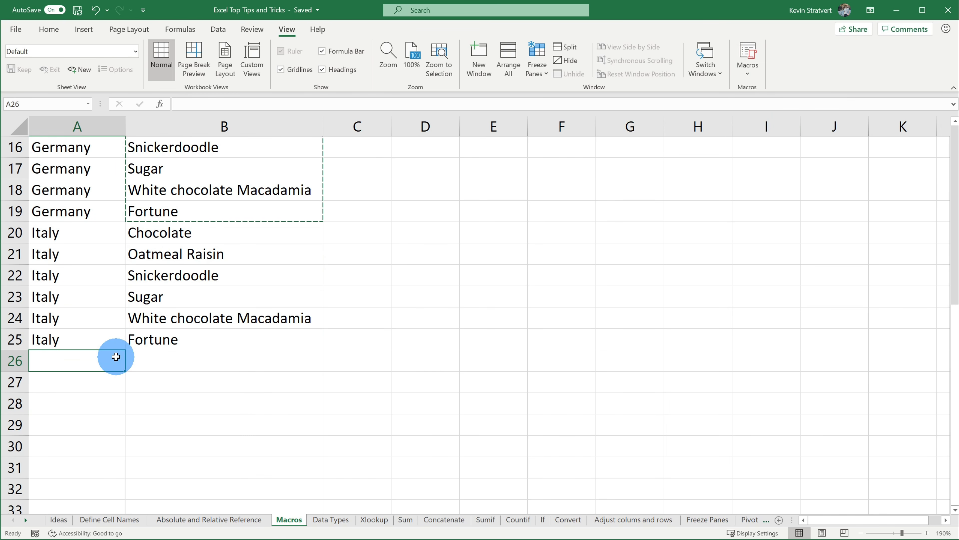
pyautogui.write('Spain')
pyautogui.press('Return')
pyautogui.click(116, 356)
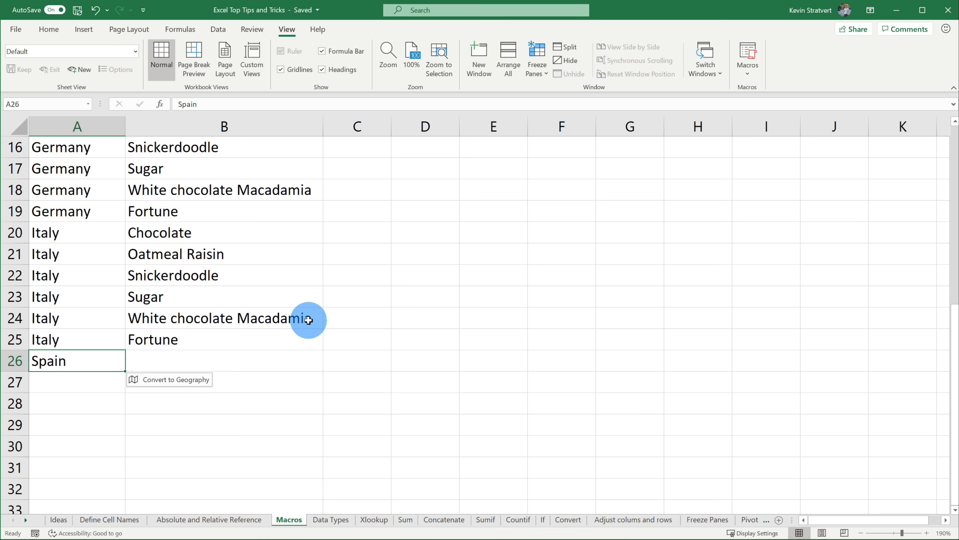
# Run the CreateNewCountry macro on the Spain entry in A26
pyautogui.click(748, 68)
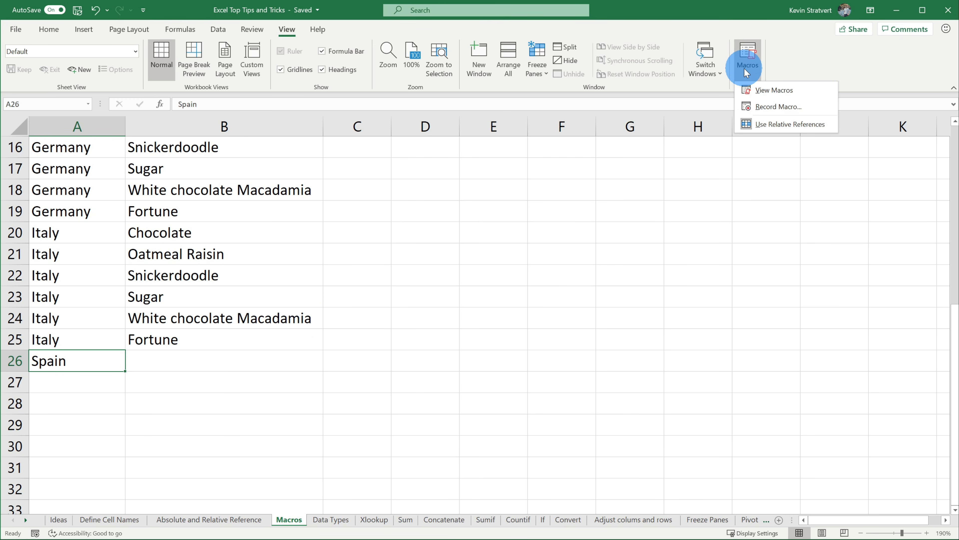
pyautogui.click(771, 93)
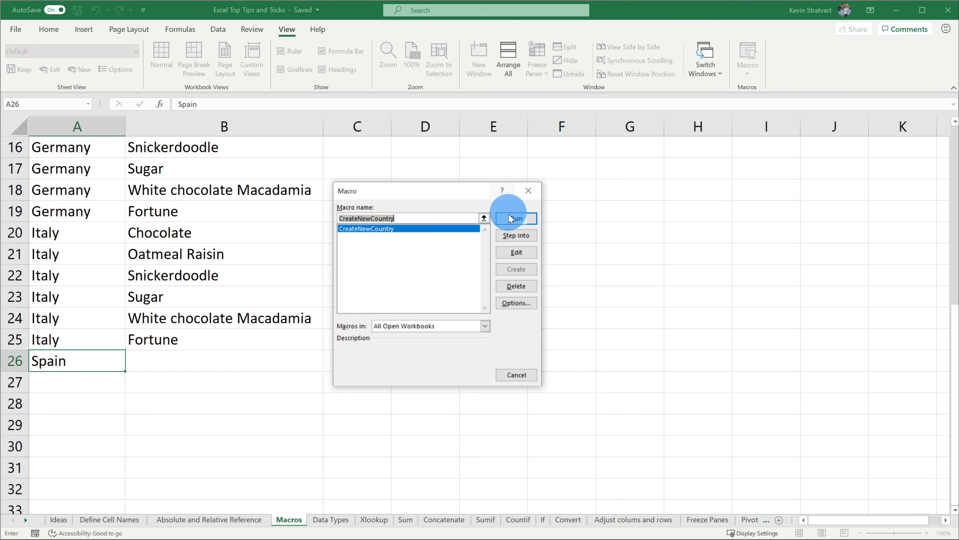
pyautogui.click(514, 220)
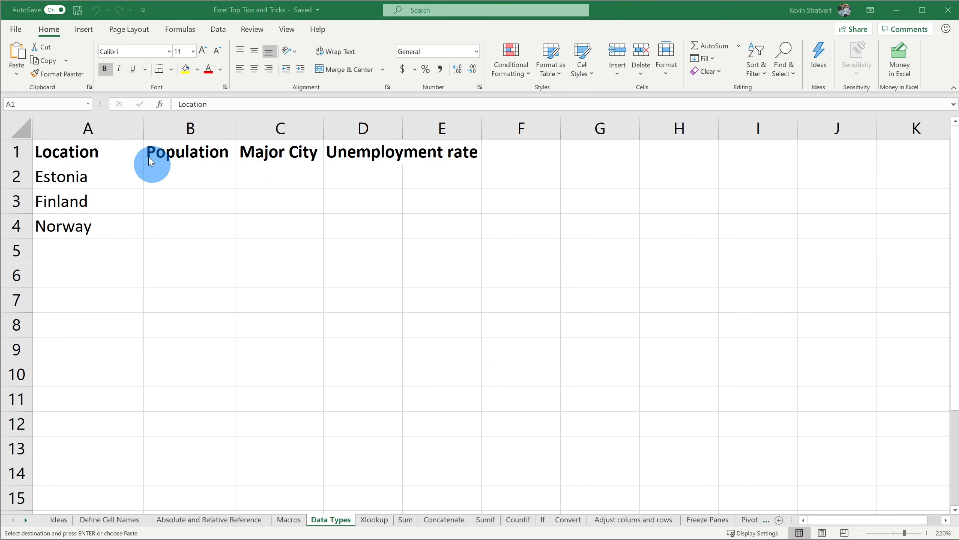
# Convert the locations Estonia, Finland and Norway in A2:A4 to the Geography data type
pyautogui.click(219, 31)
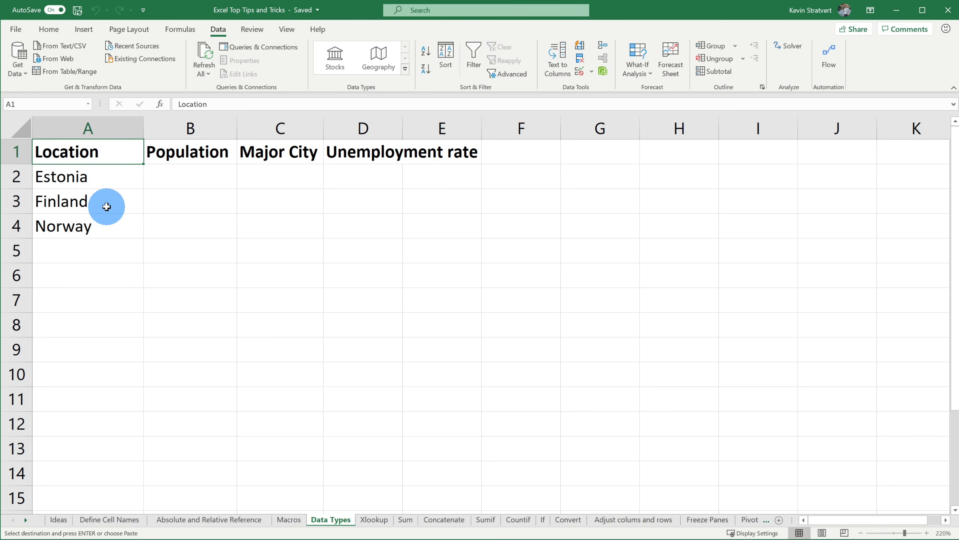
pyautogui.moveTo(108, 172); pyautogui.dragTo(111, 225)
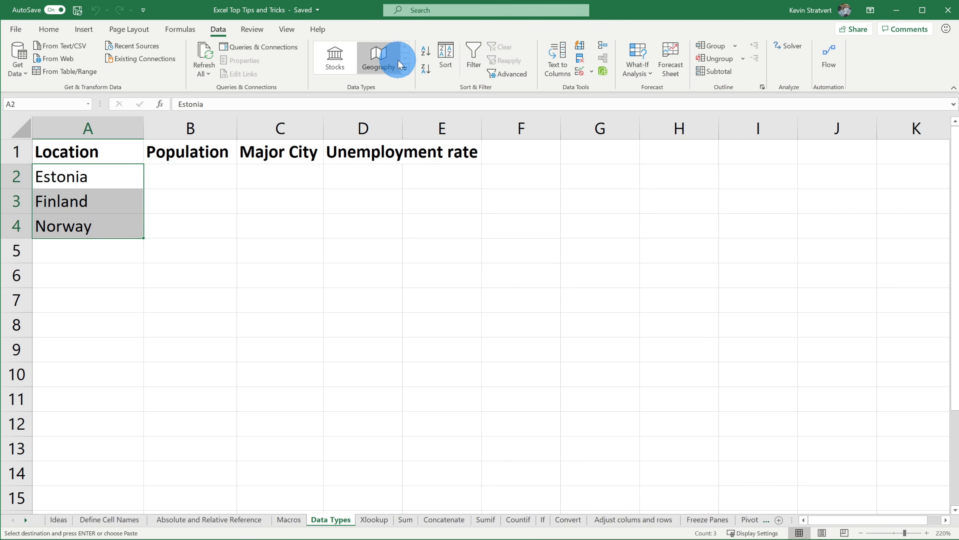
pyautogui.click(384, 59)
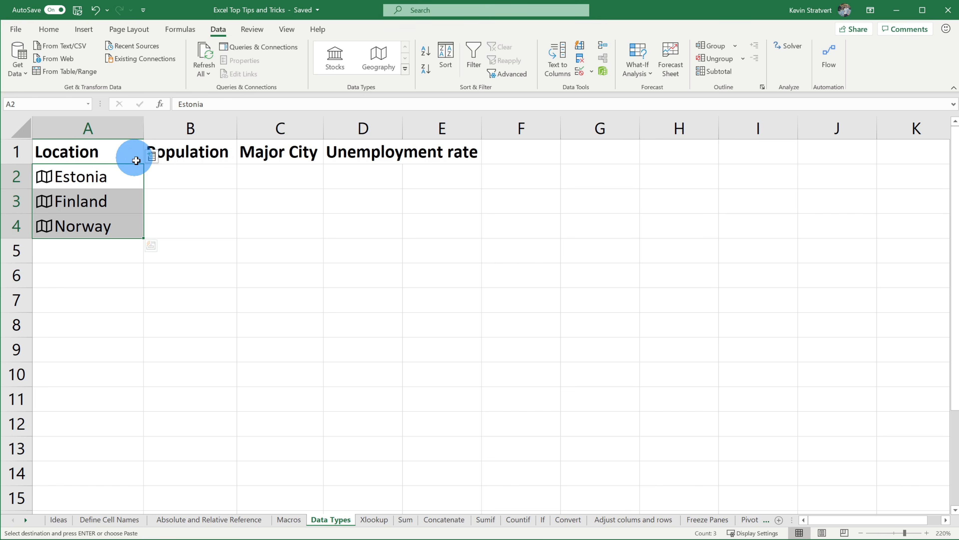
pyautogui.click(47, 183)
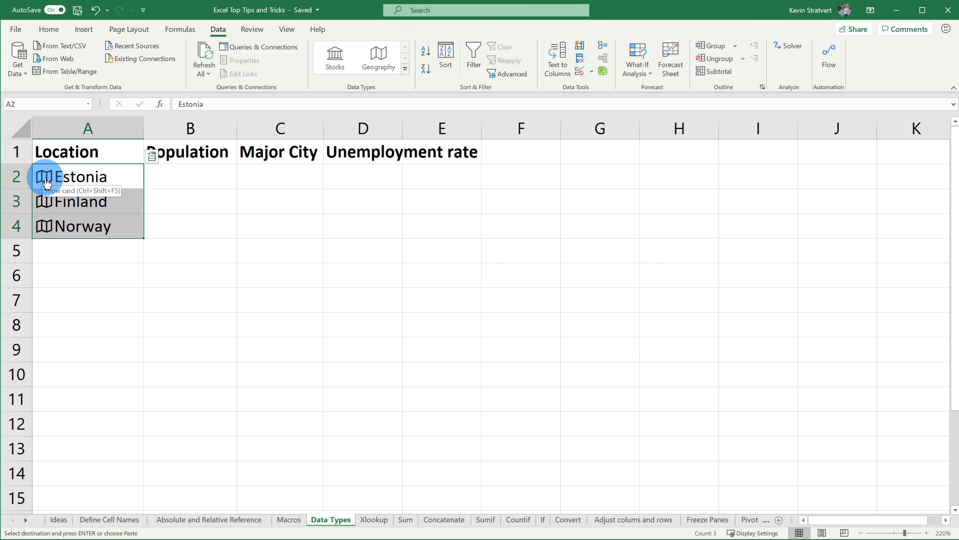
# Add the Population field of the three countries to column B
pyautogui.click(151, 158)
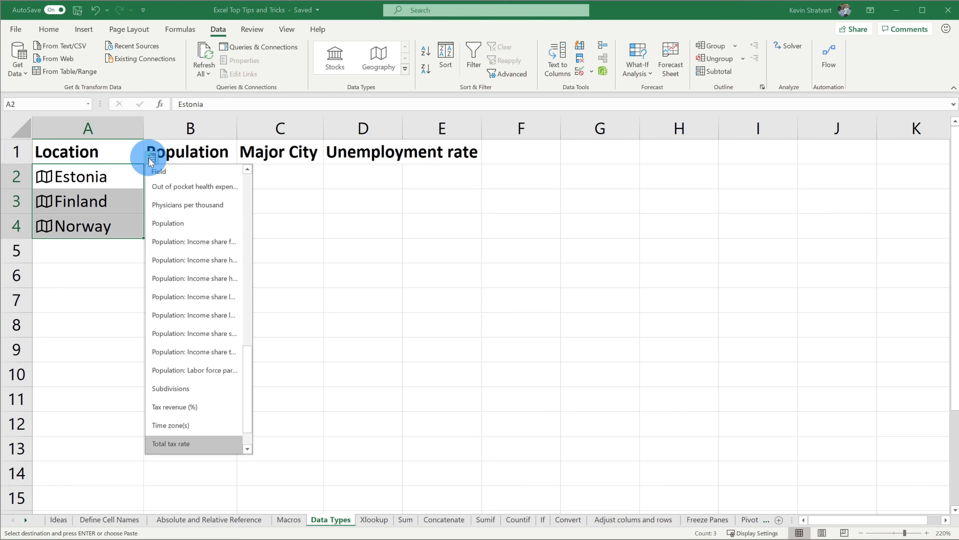
pyautogui.scroll(4, 190, 280)
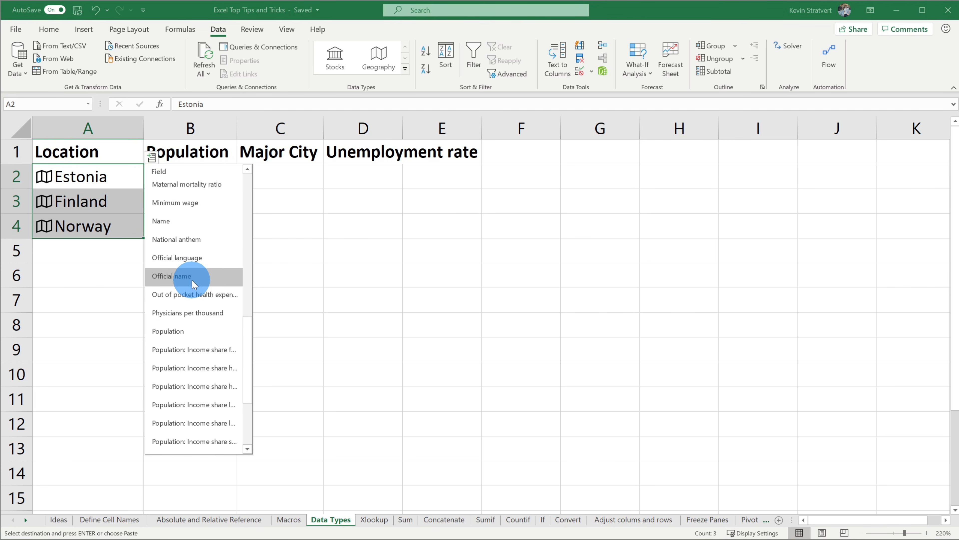
pyautogui.scroll(-3, 194, 279)
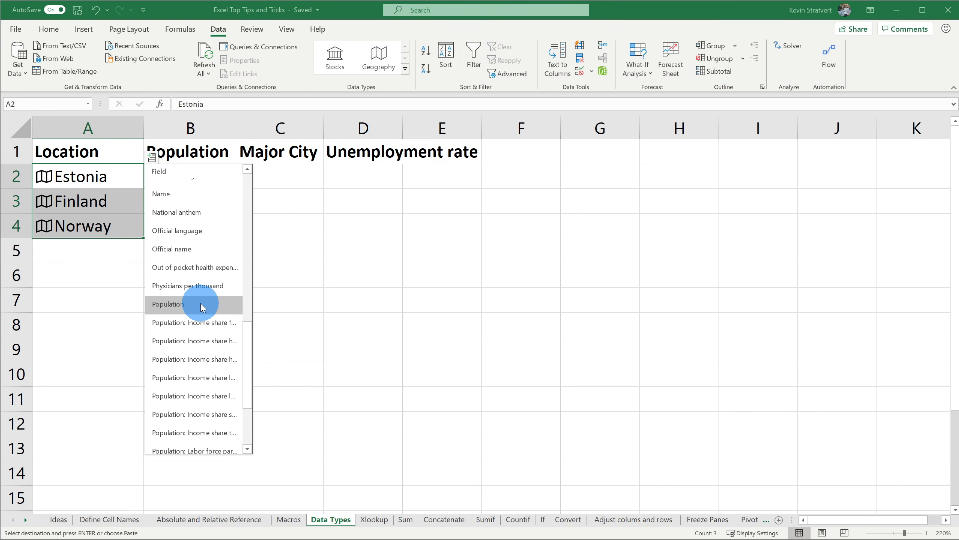
pyautogui.click(202, 307)
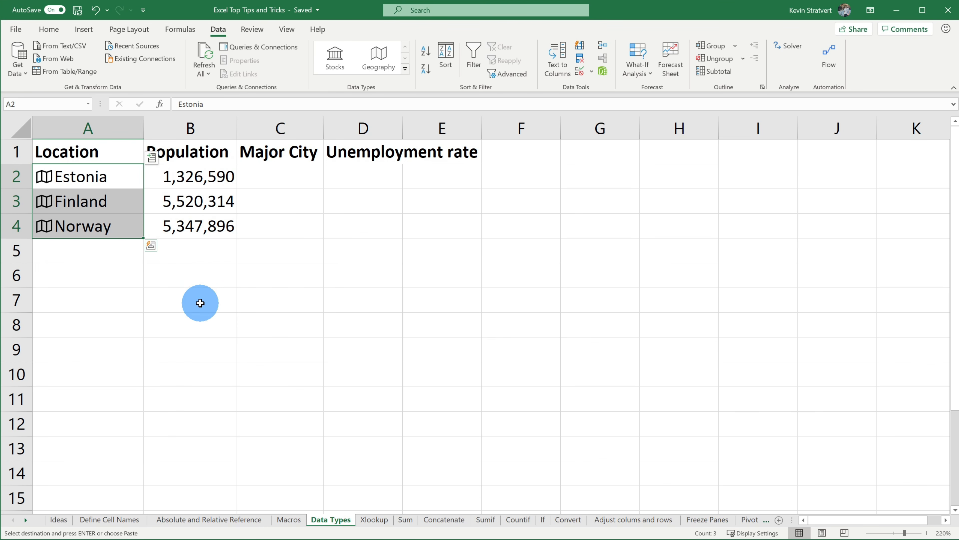
# Fill the Major City and Unemployment rate columns with the matching geography fields of the three countries
pyautogui.click(153, 158)
pyautogui.click(199, 206)
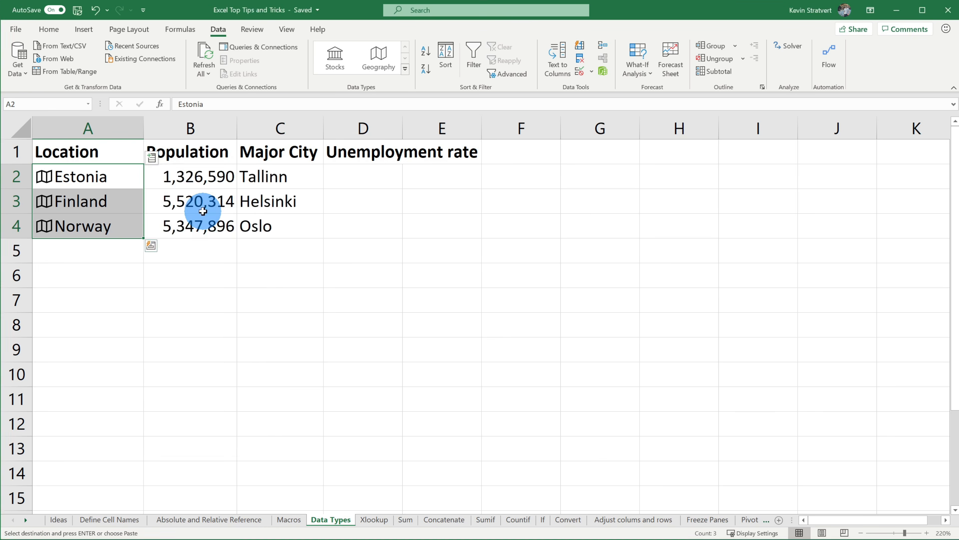
pyautogui.click(152, 158)
pyautogui.scroll(-5, 213, 291)
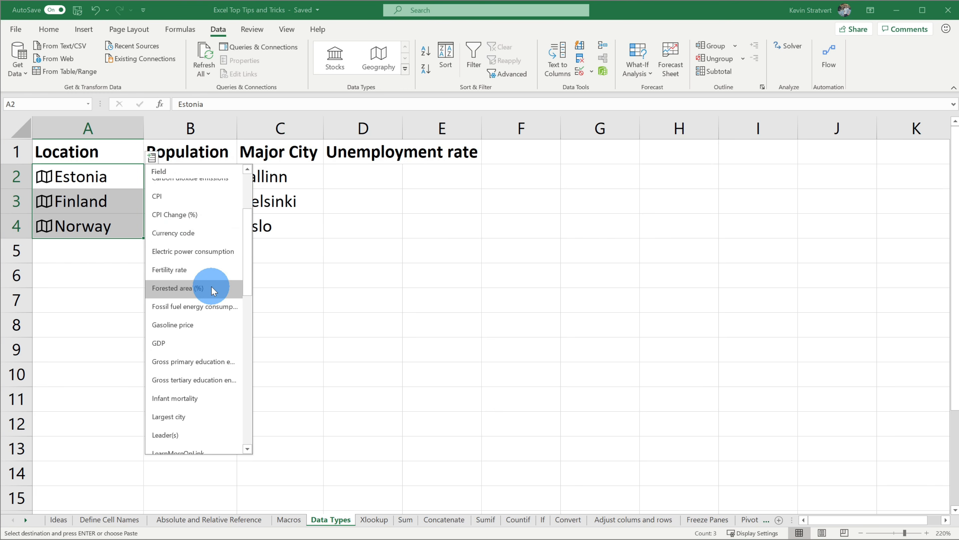
pyautogui.scroll(-3, 213, 288)
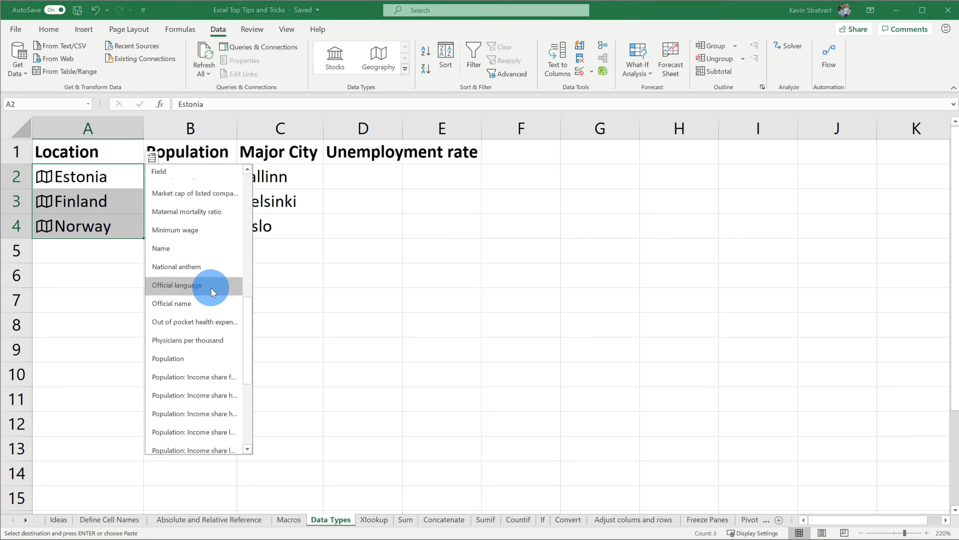
pyautogui.click(214, 285)
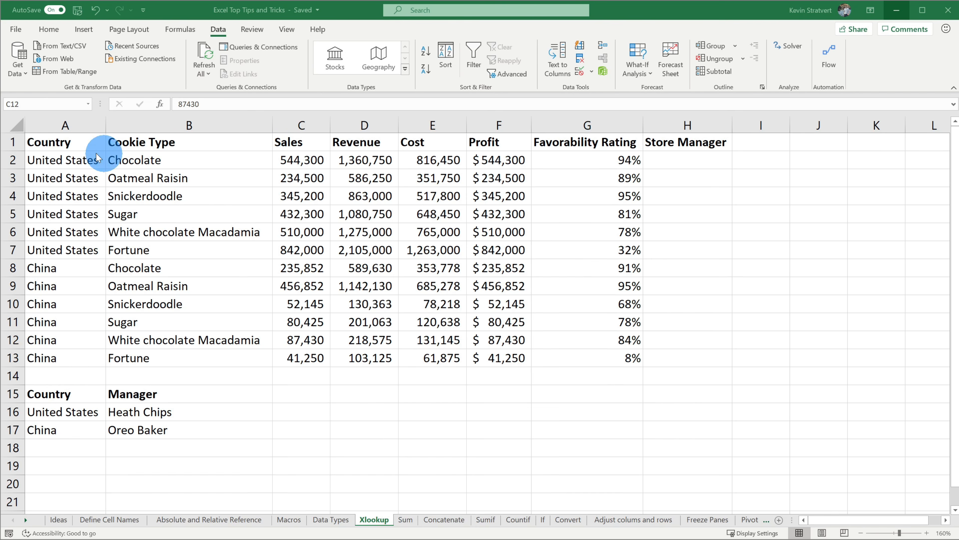
# Examine the cookie sales table, its empty Store Manager column and the country-to-manager table in rows 15 to 17
pyautogui.moveTo(51, 141); pyautogui.dragTo(622, 356)
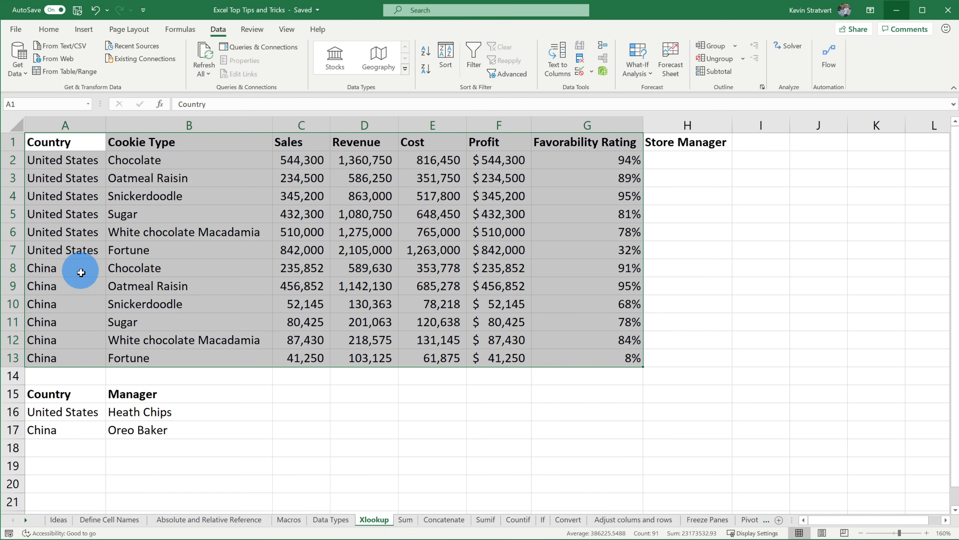
pyautogui.moveTo(676, 159); pyautogui.dragTo(685, 355)
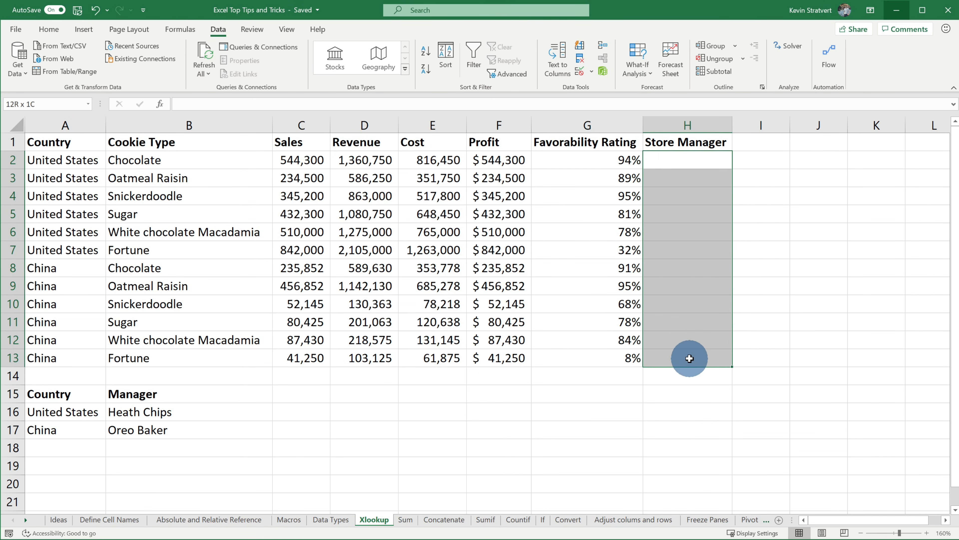
pyautogui.moveTo(74, 159); pyautogui.dragTo(78, 327)
pyautogui.click(239, 324)
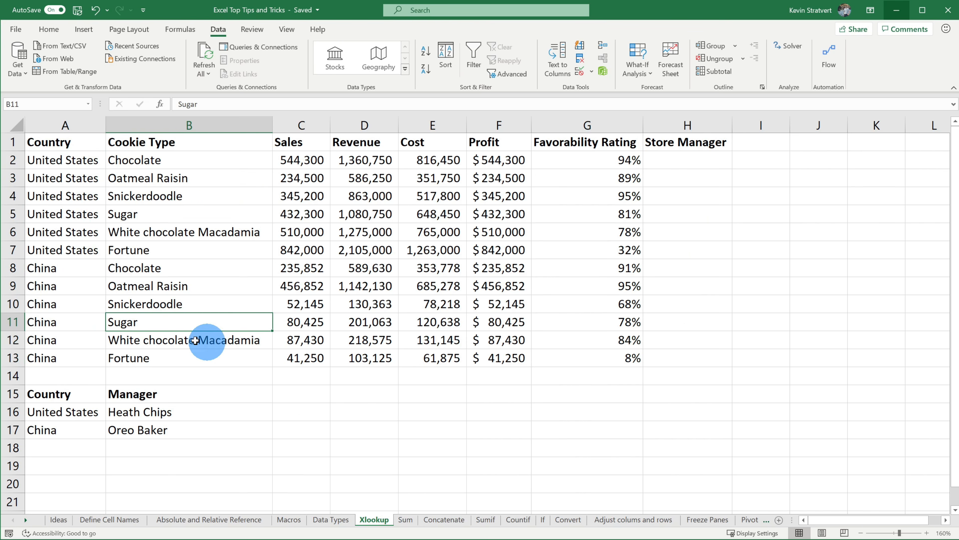
pyautogui.moveTo(57, 395); pyautogui.dragTo(161, 424)
# Start an XLOOKUP formula in H2 with lookup value A2 and the absolute lookup array $A$16:$A$17
pyautogui.click(676, 162)
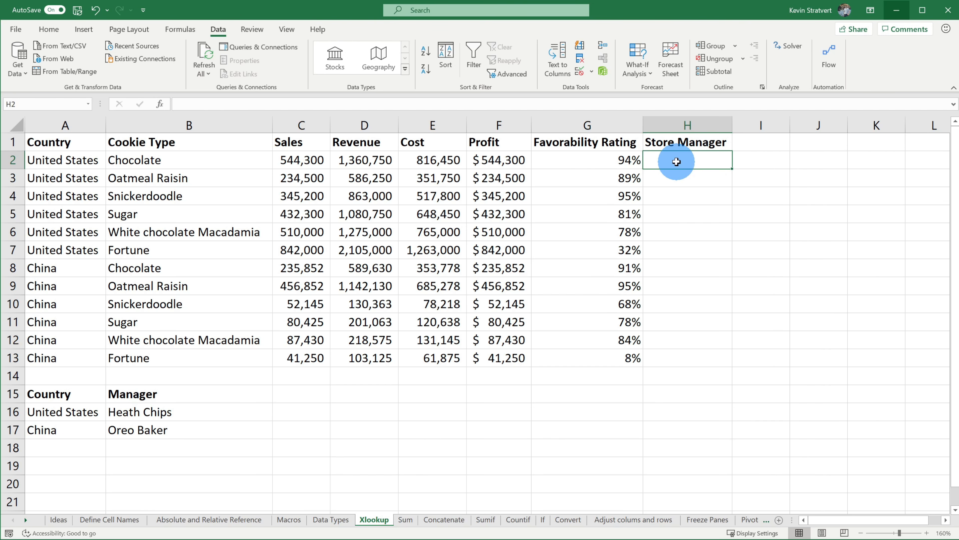
pyautogui.write('=xlooku')
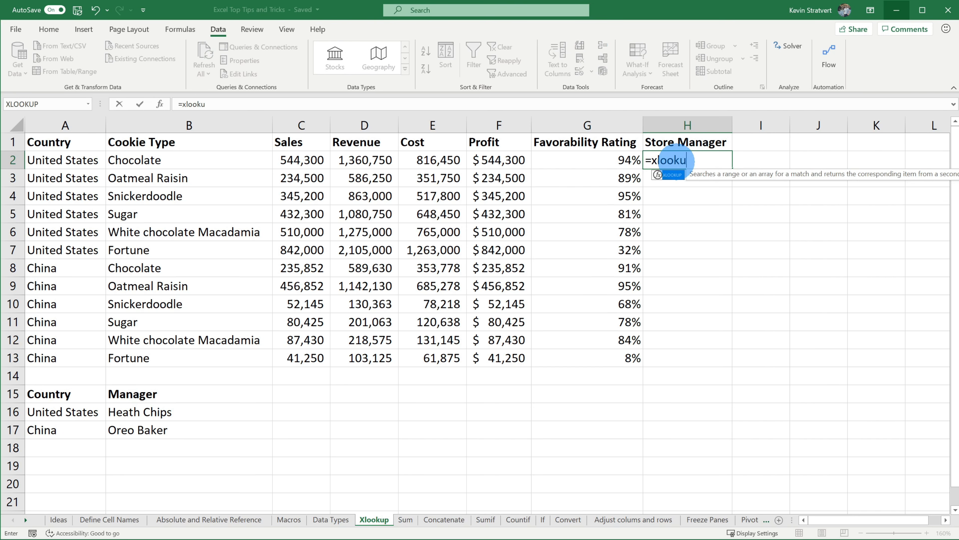
pyautogui.write('p(')
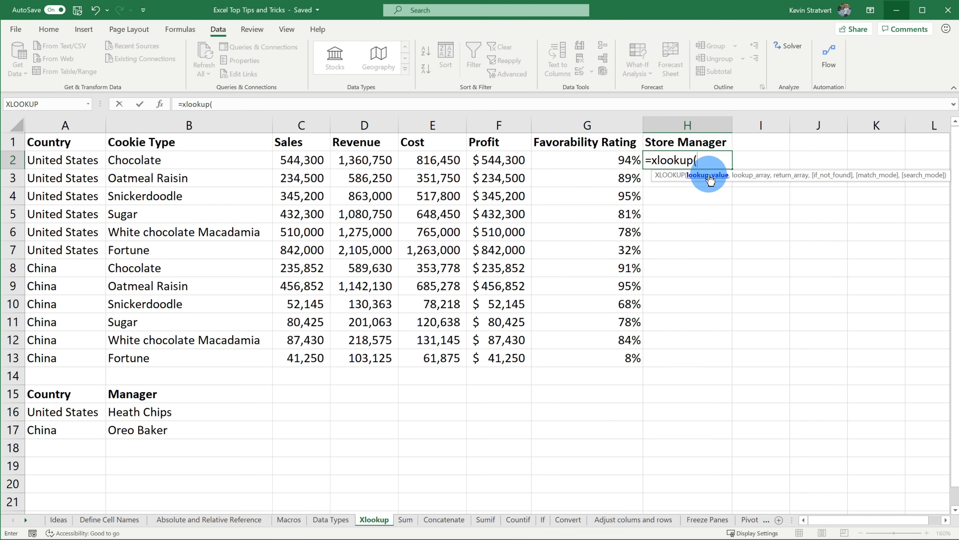
pyautogui.click(74, 158)
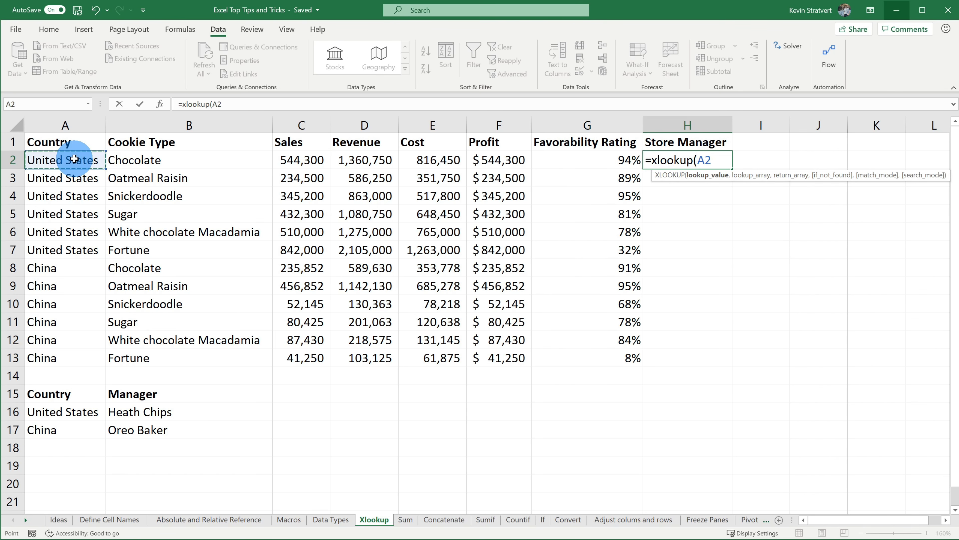
pyautogui.write(',')
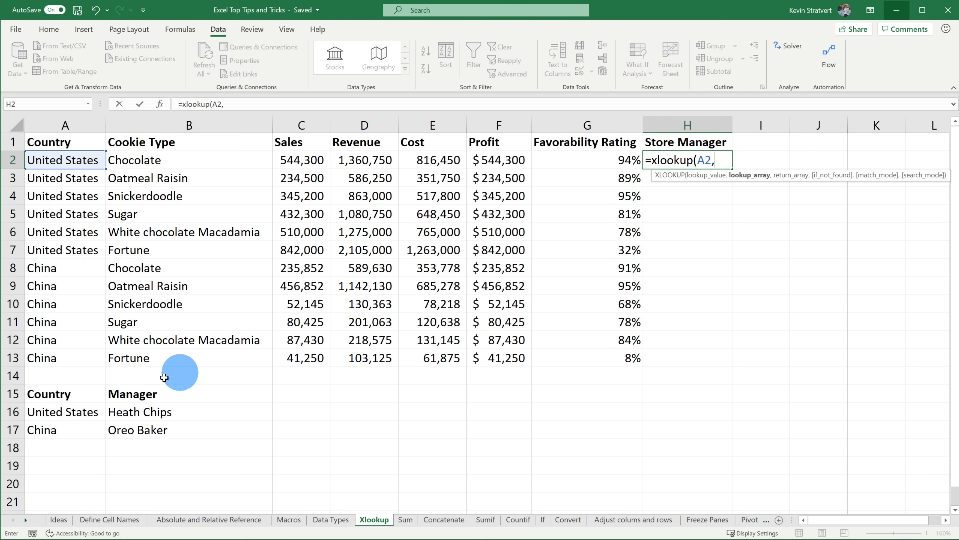
pyautogui.moveTo(85, 412); pyautogui.dragTo(87, 432)
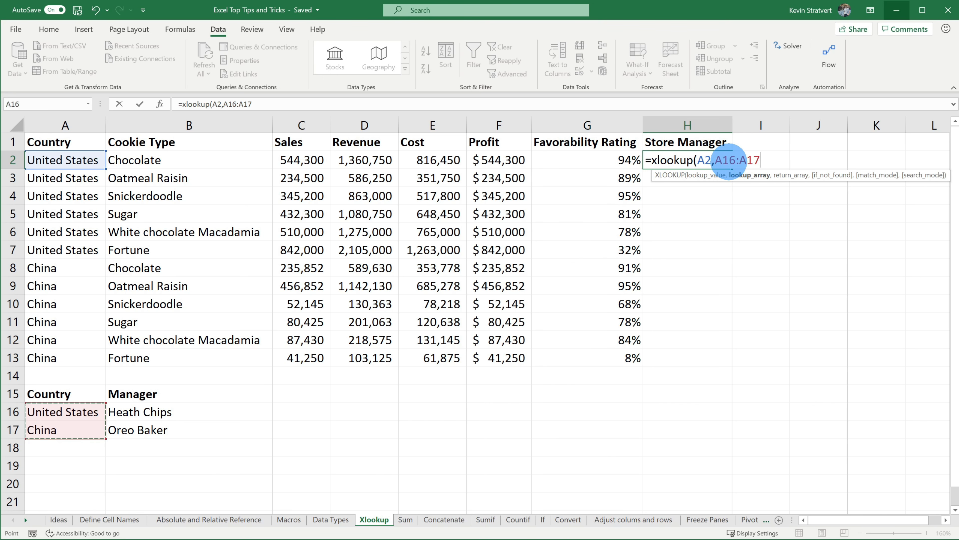
pyautogui.press('F4')
pyautogui.write(',')
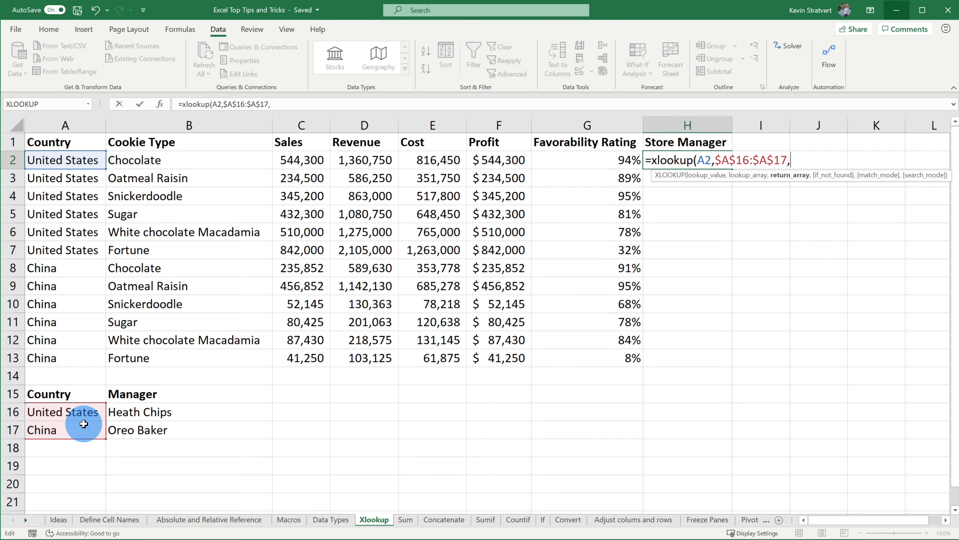
# Give the XLOOKUP formula the manager cells as its return array, locked as $B$16:$B$17
pyautogui.moveTo(133, 414); pyautogui.dragTo(138, 426)
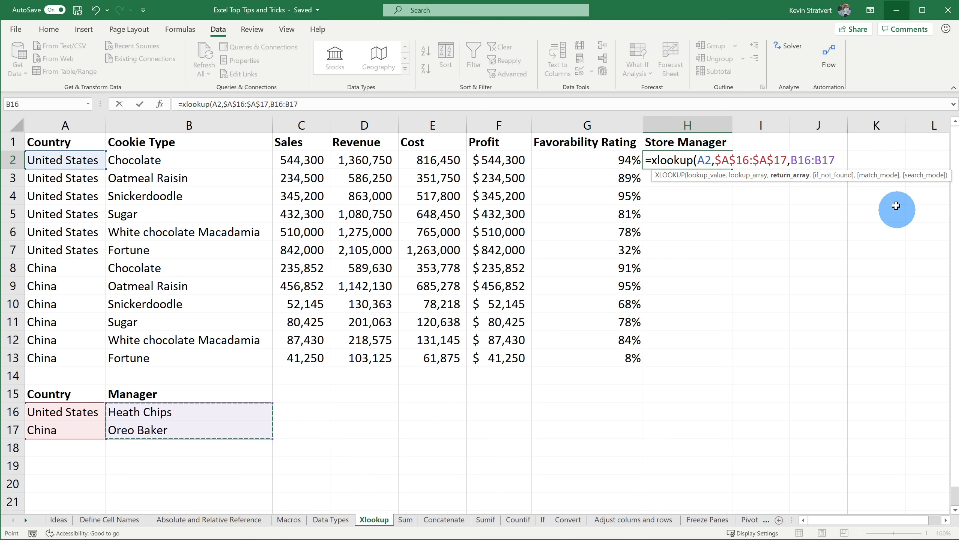
pyautogui.click(798, 159)
pyautogui.press('F4')
pyautogui.click(833, 164)
pyautogui.press('F4')
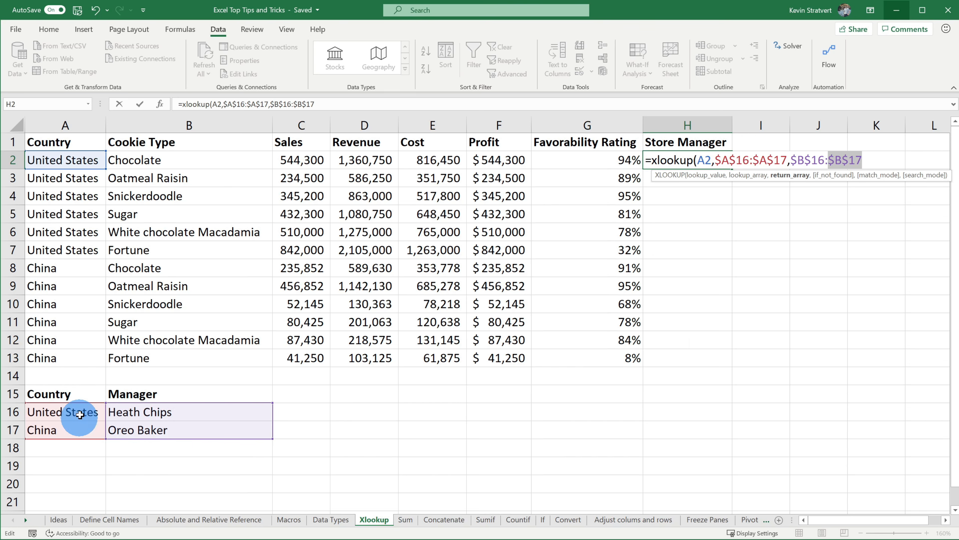
pyautogui.click(857, 156)
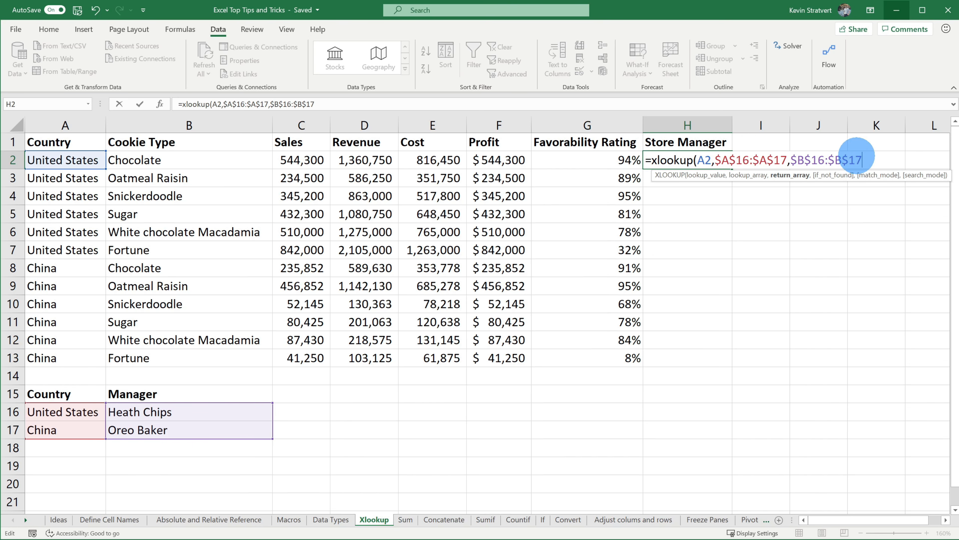
# Complete the XLOOKUP formula in H2 with "Not found" for missing matches and match mode 0
pyautogui.write(',"Not fou')
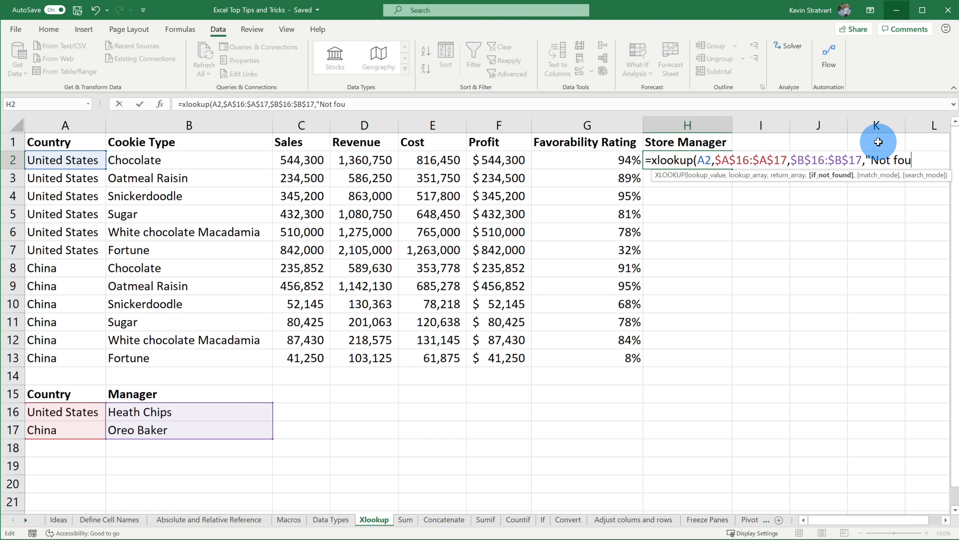
pyautogui.write('nd",')
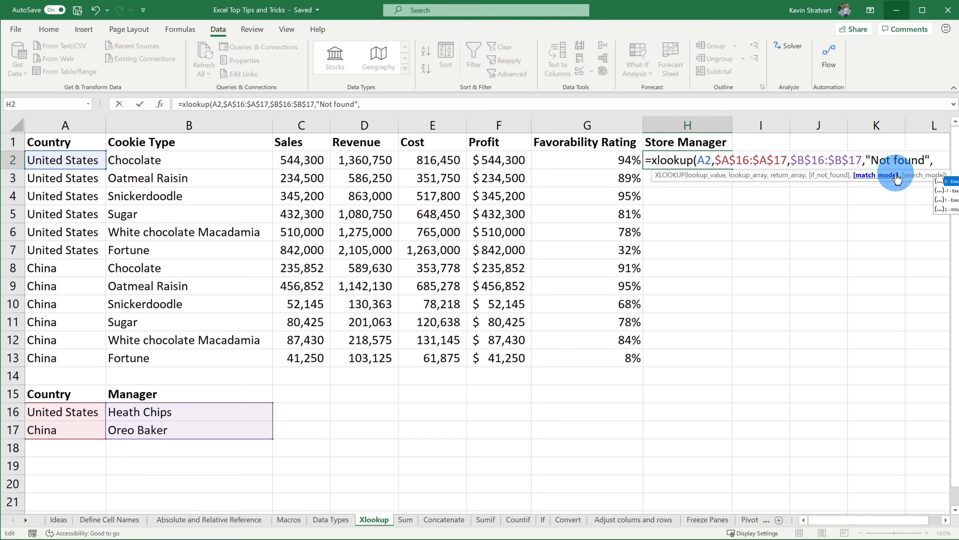
pyautogui.write('0)')
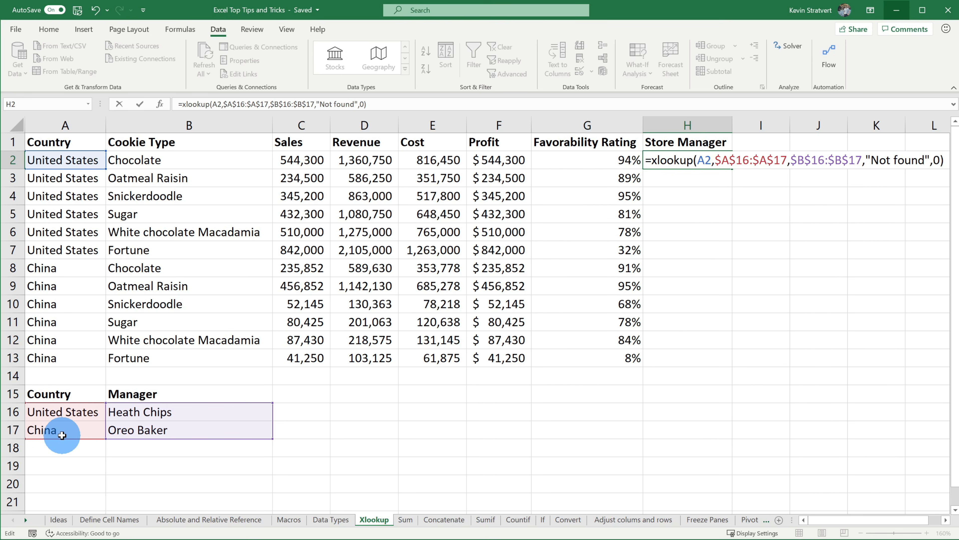
pyautogui.press('Return')
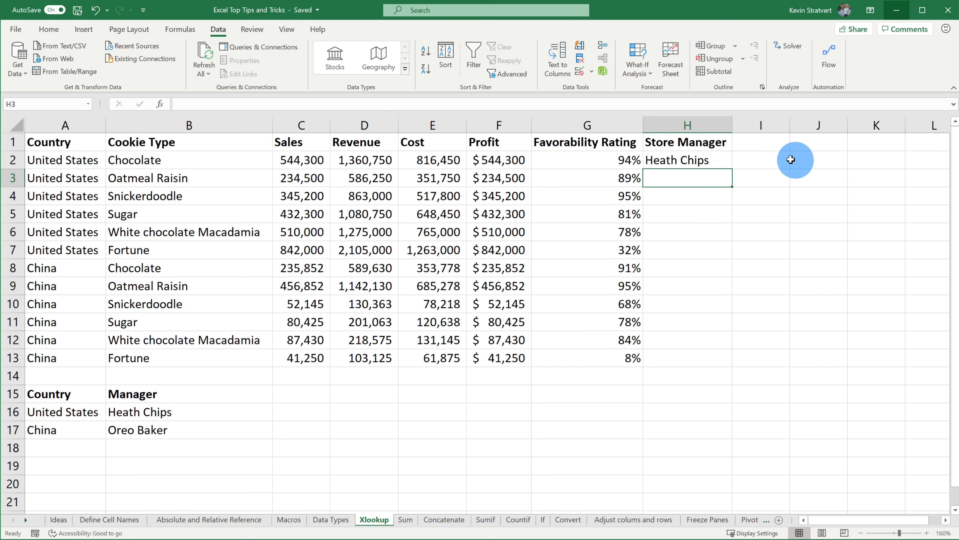
# Fill the XLOOKUP formula from H2 down to H13 and check the managers for the China rows
pyautogui.click(713, 159)
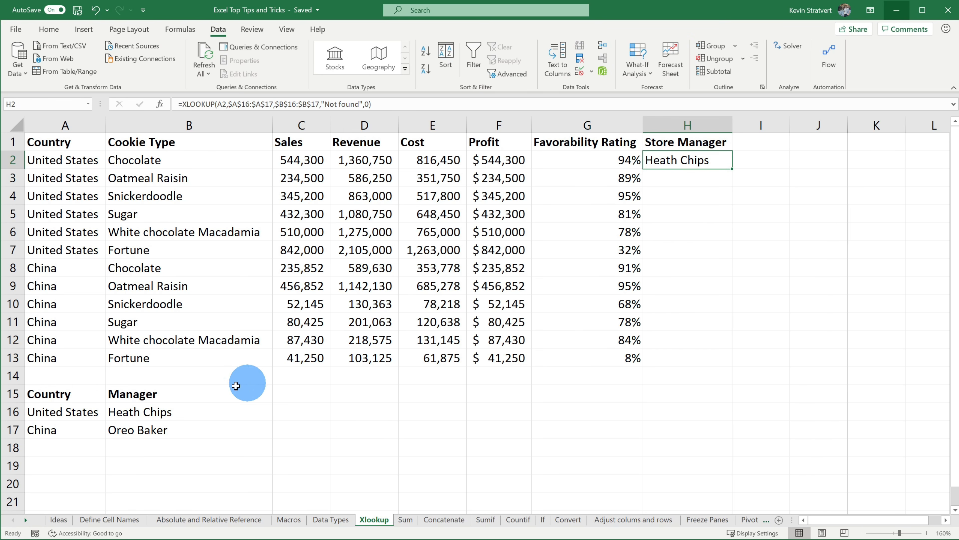
pyautogui.doubleClick(731, 168)
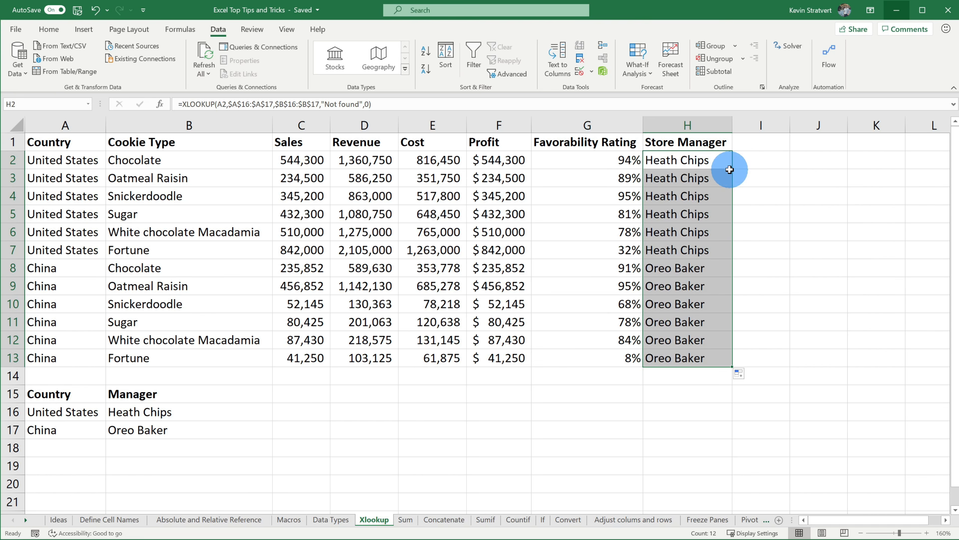
pyautogui.click(679, 266)
pyautogui.moveTo(678, 267); pyautogui.dragTo(681, 355)
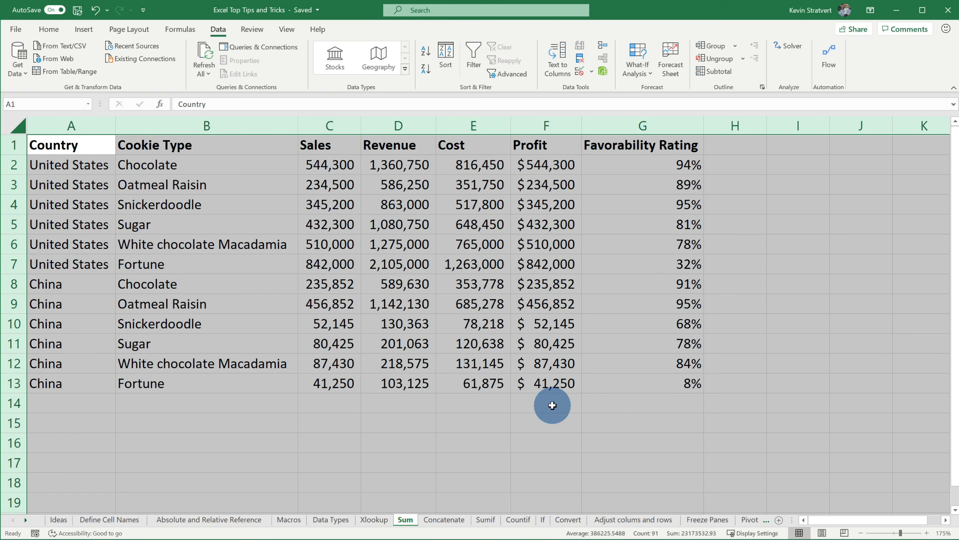
# On the Sum sheet, total the Profit values F2:F13 in F14 with a SUM formula
pyautogui.click(559, 407)
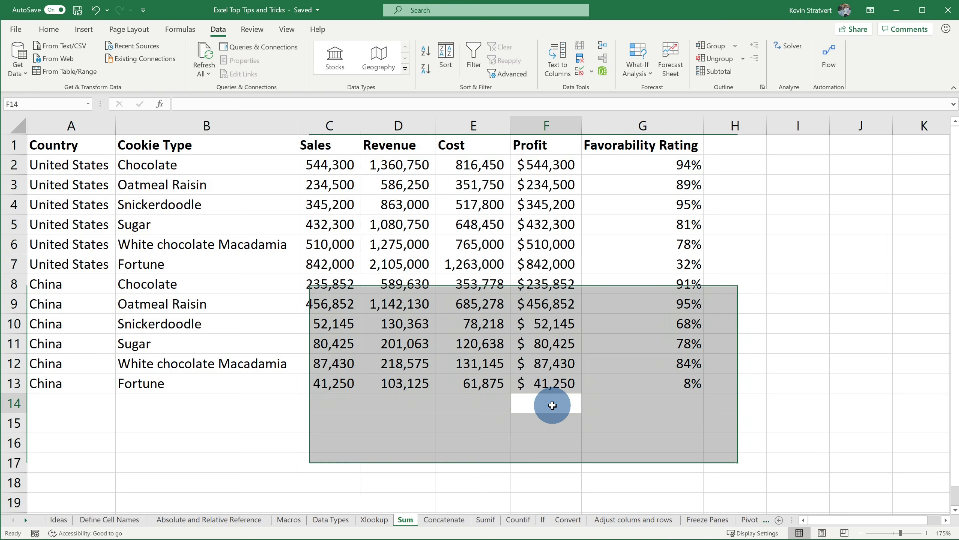
pyautogui.write('=sum')
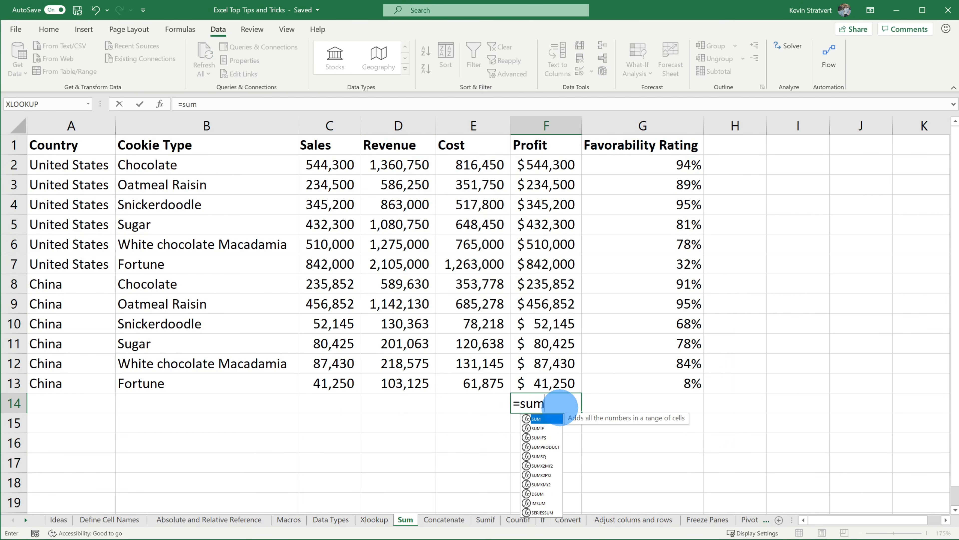
pyautogui.write('(')
pyautogui.moveTo(558, 382); pyautogui.dragTo(549, 165)
pyautogui.press('Return')
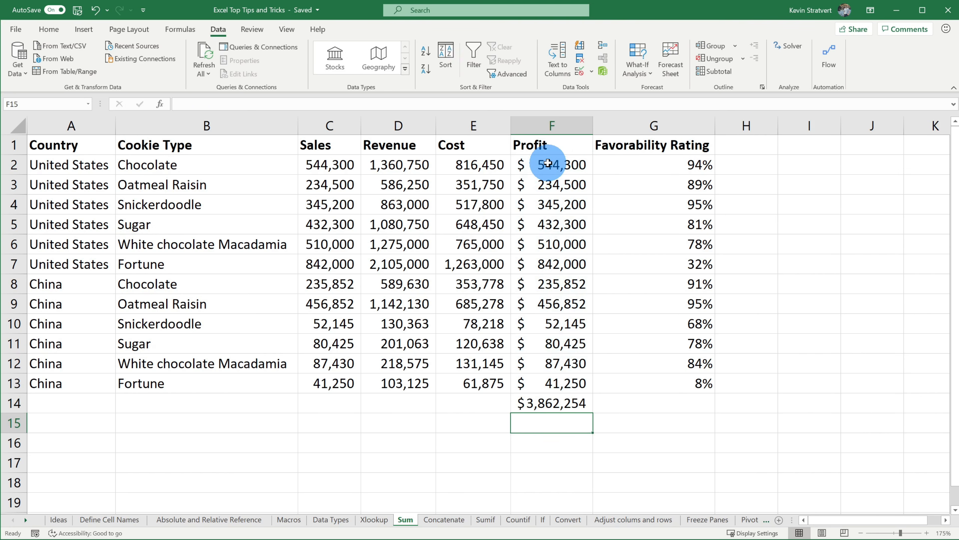
# Clear F14 and total the Profit column there again using AutoSum
pyautogui.click(567, 402)
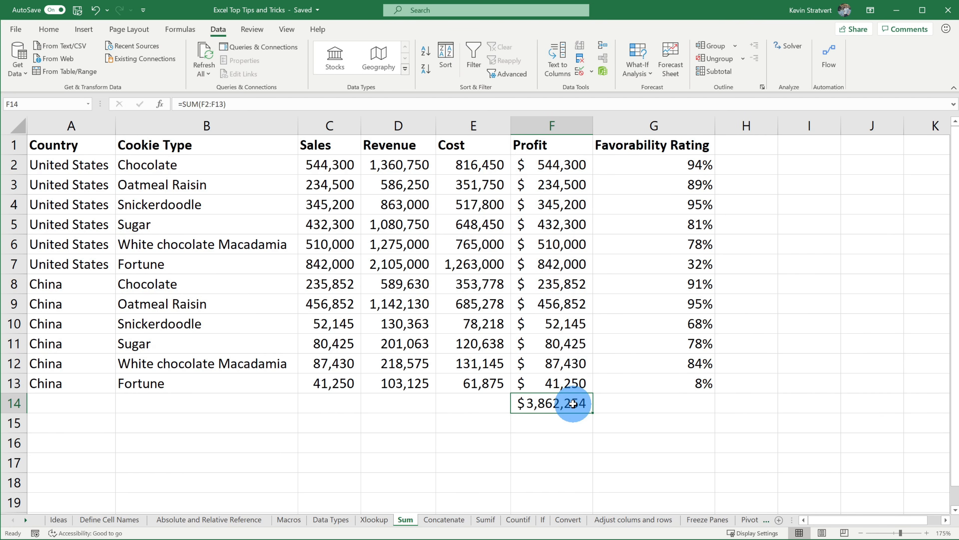
pyautogui.press('Delete')
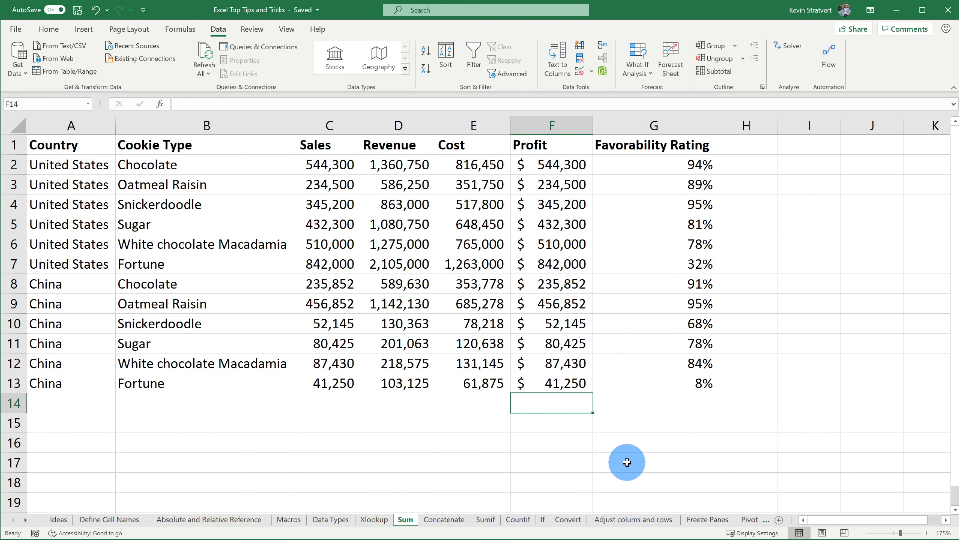
pyautogui.hotkey('alt', '=')
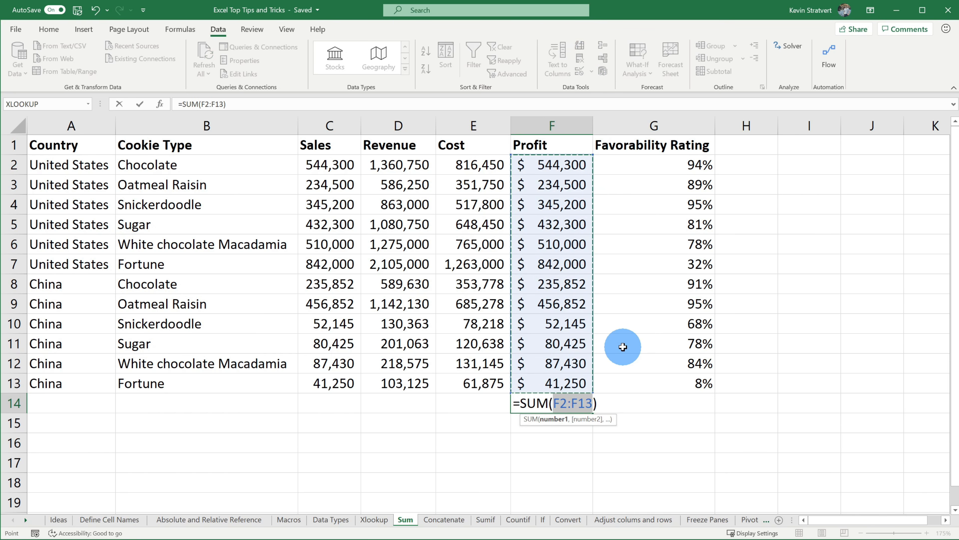
pyautogui.press('Return')
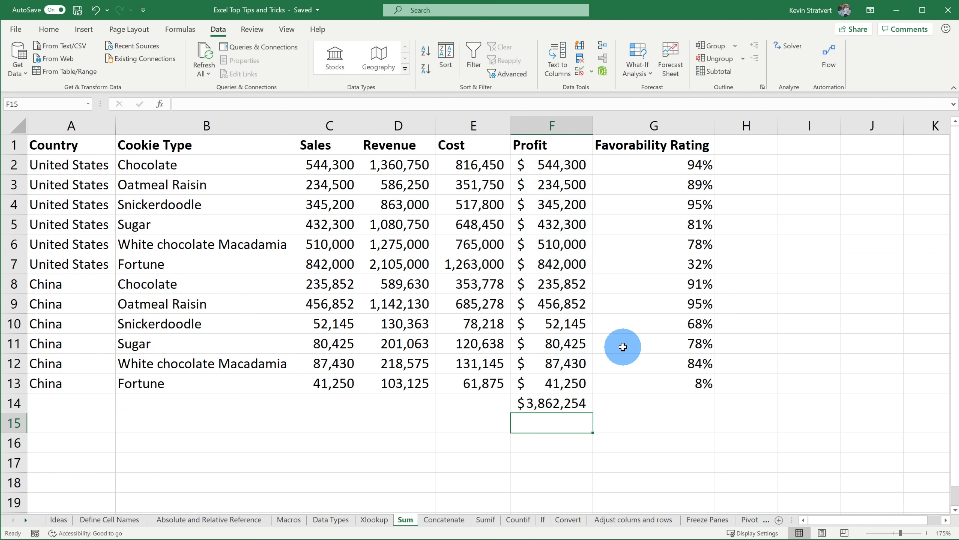
# Clear the total in F14 and select F2:F13 to read their sum in the status bar
pyautogui.click(580, 395)
pyautogui.press('Delete')
pyautogui.moveTo(563, 378); pyautogui.dragTo(558, 171)
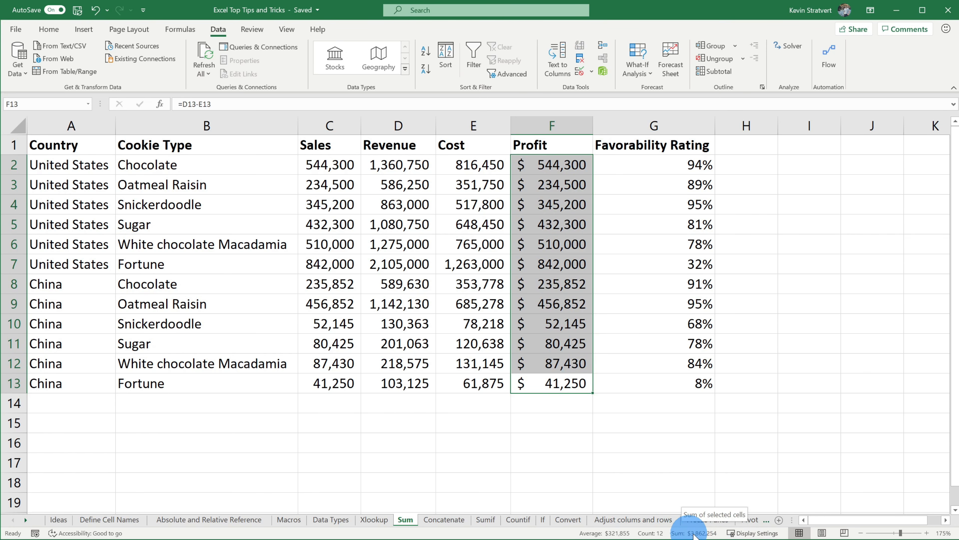
# Convert the cookie sales data in A1:G13 into a table with headers
pyautogui.click(552, 224)
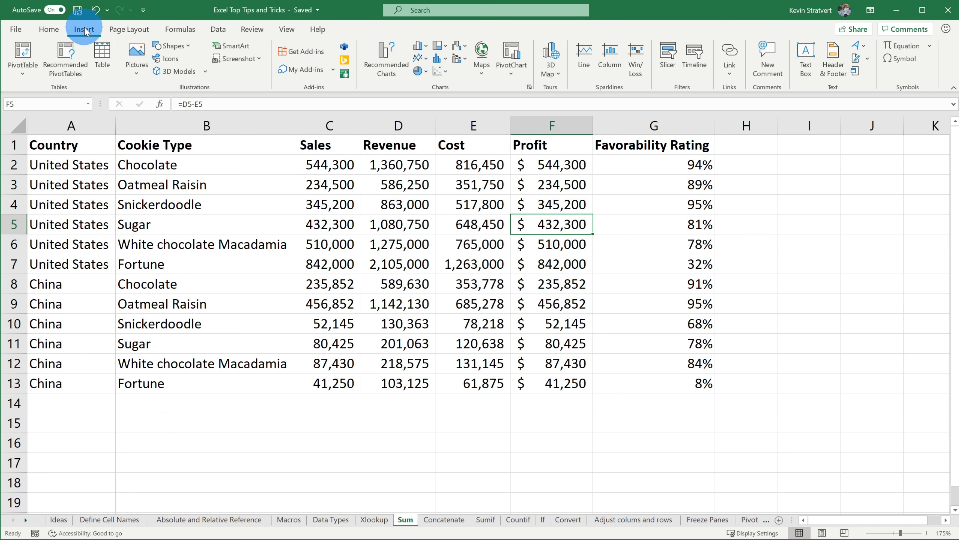
pyautogui.click(105, 57)
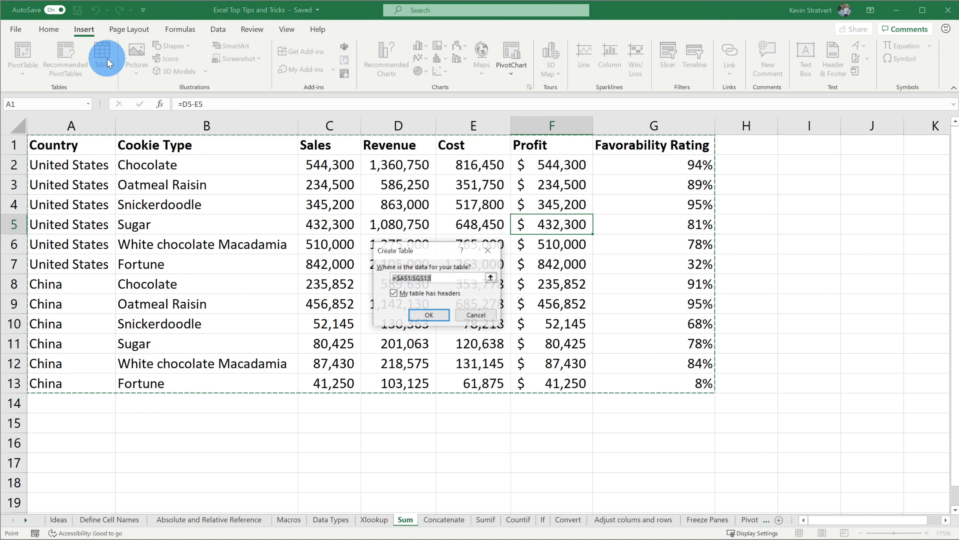
pyautogui.click(433, 314)
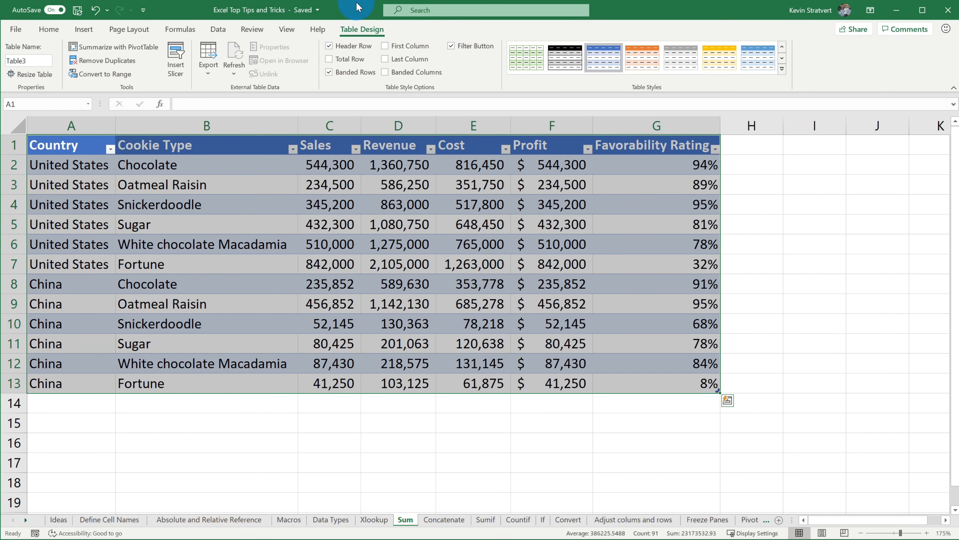
# Add a total row to the cookie sales table and set its Profit cell to Sum
pyautogui.click(345, 60)
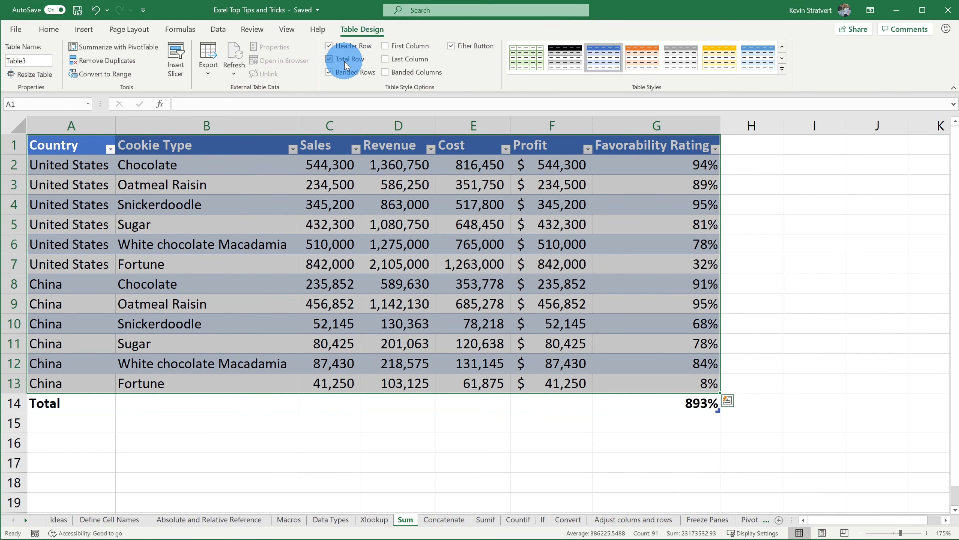
pyautogui.click(534, 405)
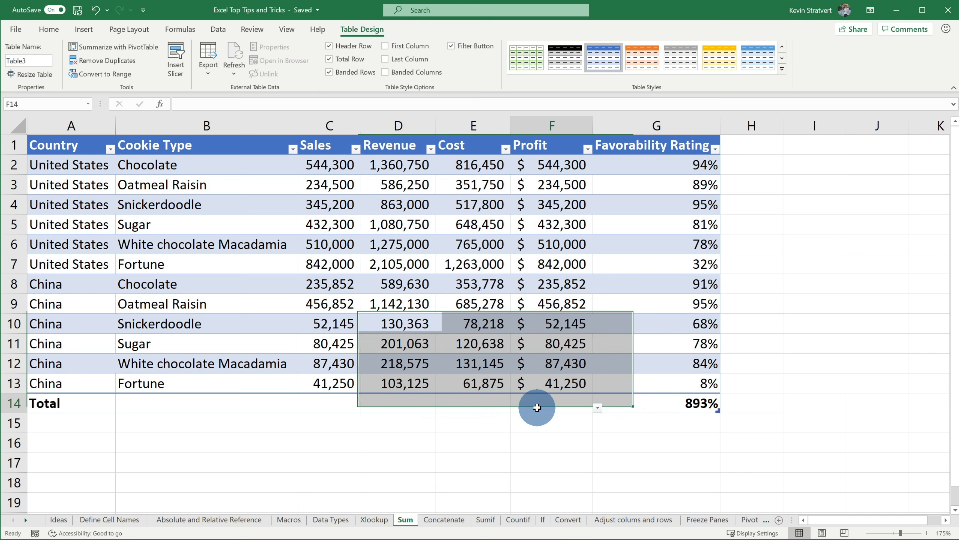
pyautogui.click(598, 407)
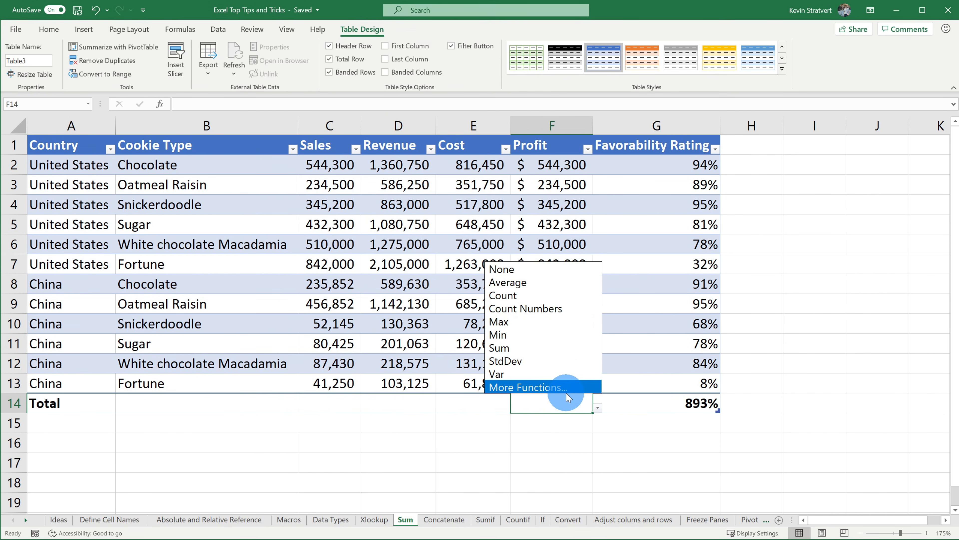
pyautogui.click(563, 346)
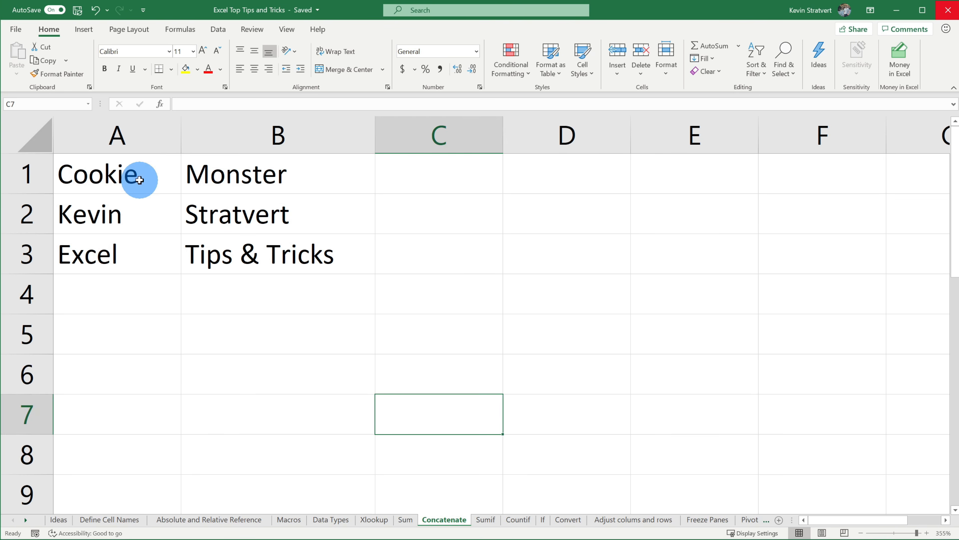
# Join the first and second words of row 1 in C1 with =CONCAT(A1," ",B1)
pyautogui.moveTo(140, 180); pyautogui.dragTo(248, 173)
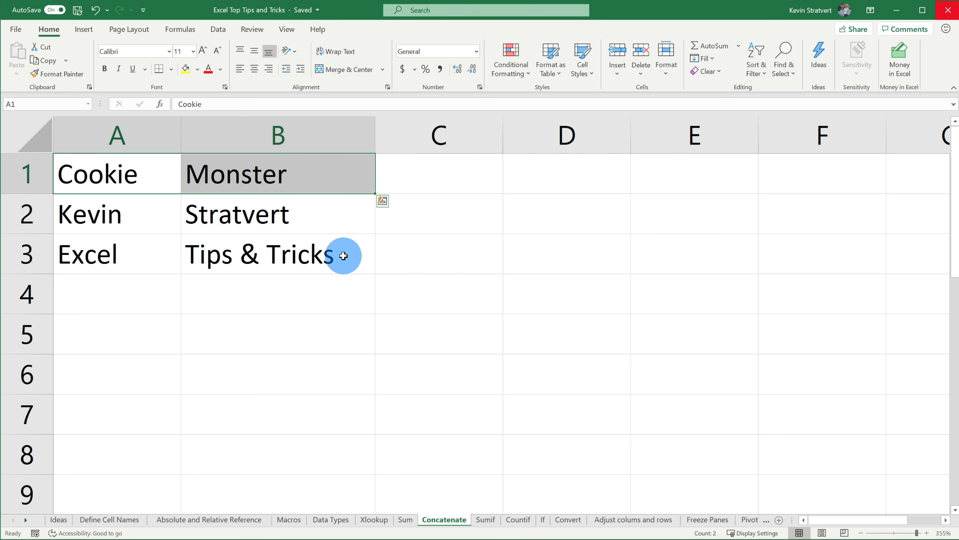
pyautogui.click(429, 255)
pyautogui.click(439, 184)
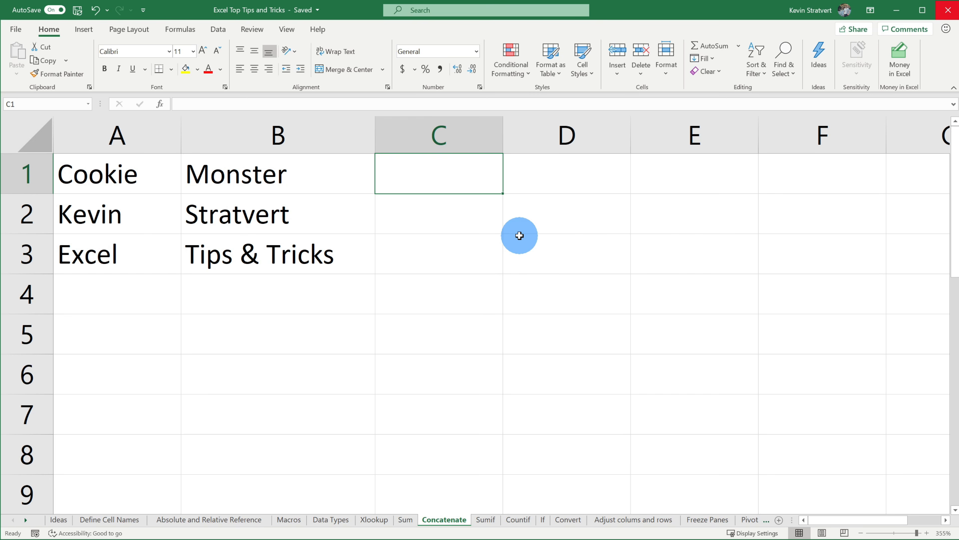
pyautogui.write('=')
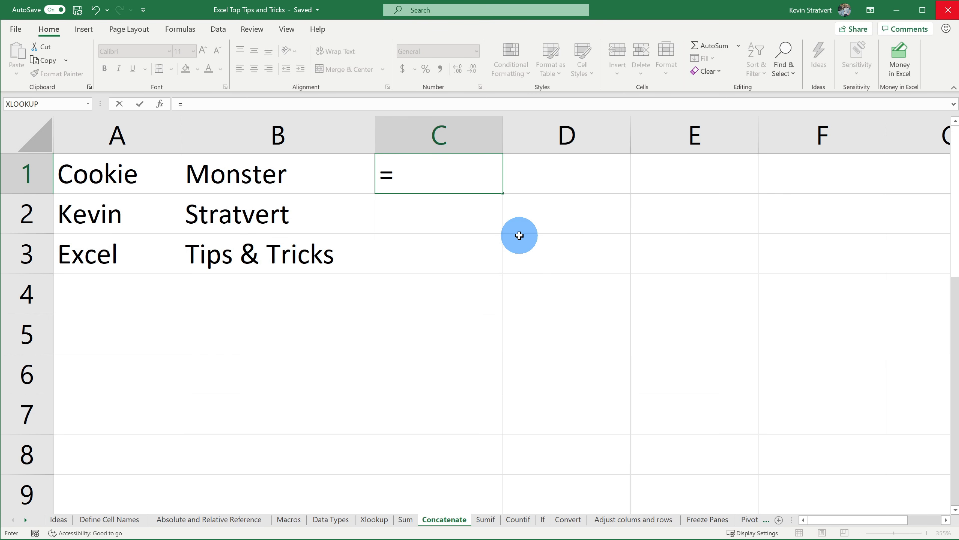
pyautogui.write('conc')
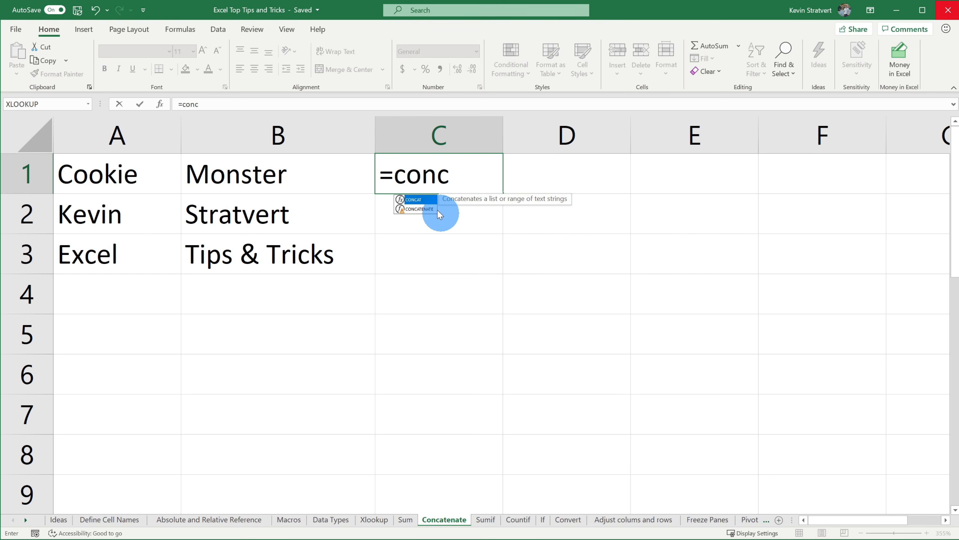
pyautogui.doubleClick(423, 200)
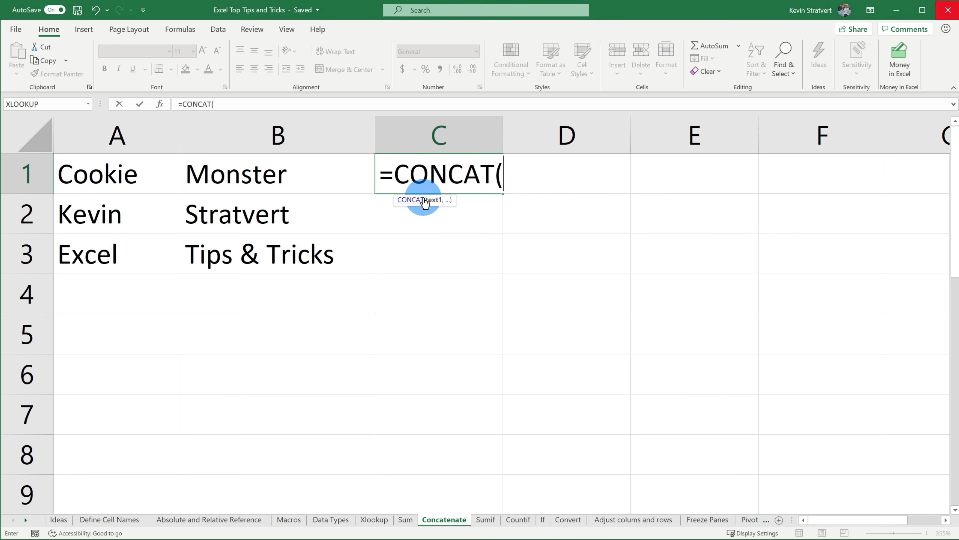
pyautogui.click(142, 171)
pyautogui.write(',')
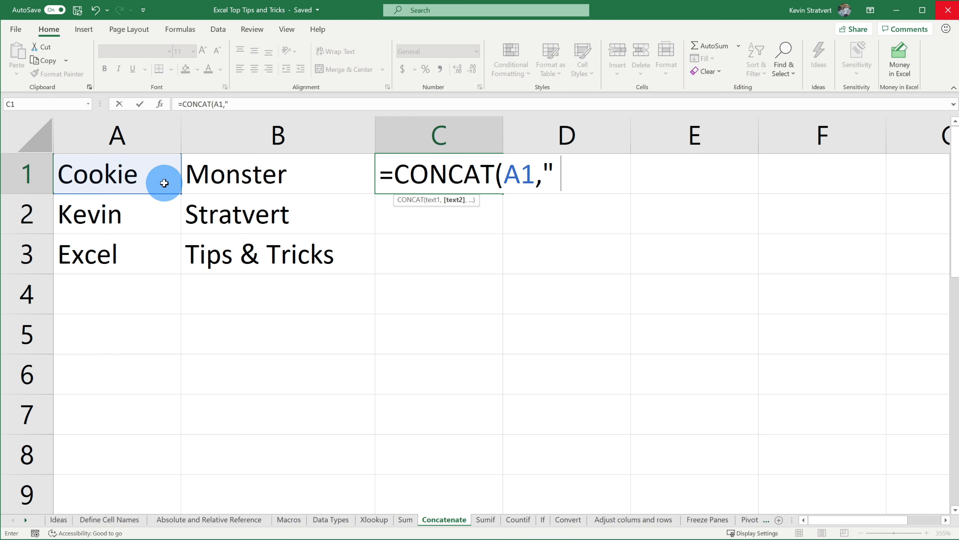
pyautogui.write('" ",')
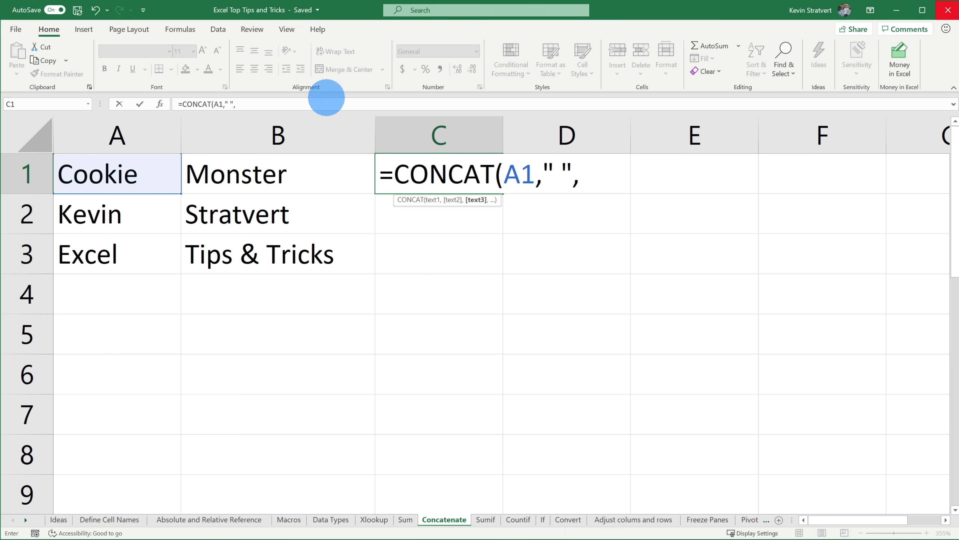
pyautogui.click(308, 174)
pyautogui.write(')')
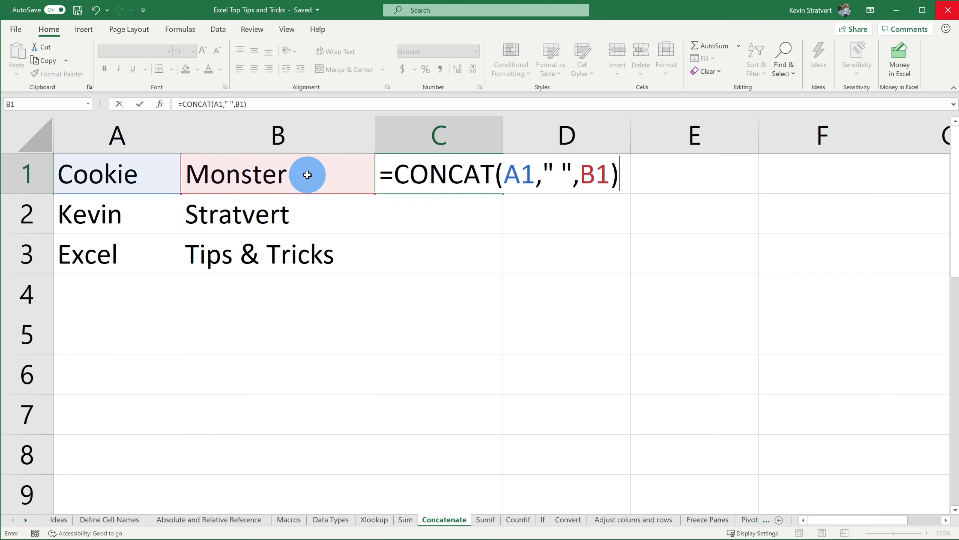
pyautogui.press('Return')
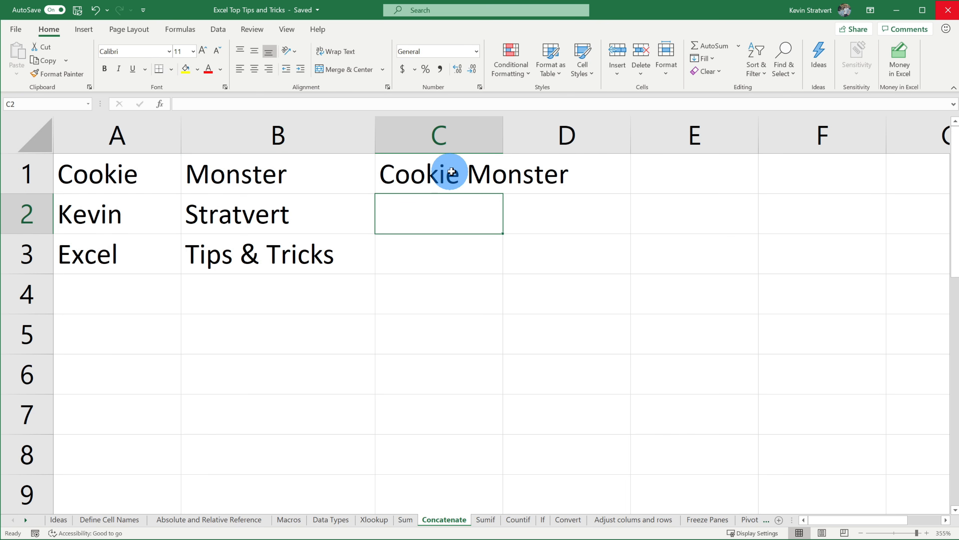
# Clear the formula in C1 and enter the plain text Cookie Monster instead
pyautogui.click(443, 172)
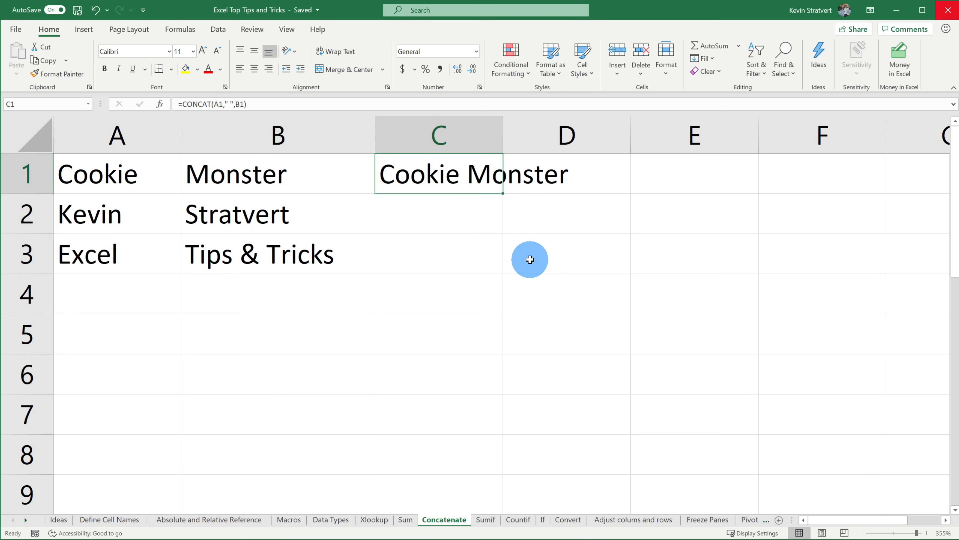
pyautogui.press('Delete')
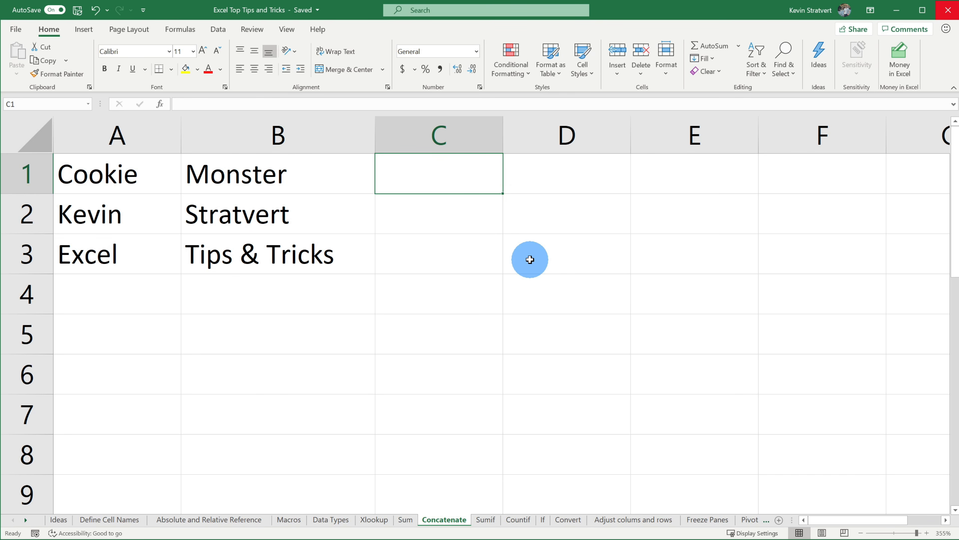
pyautogui.write('Cookie Monste')
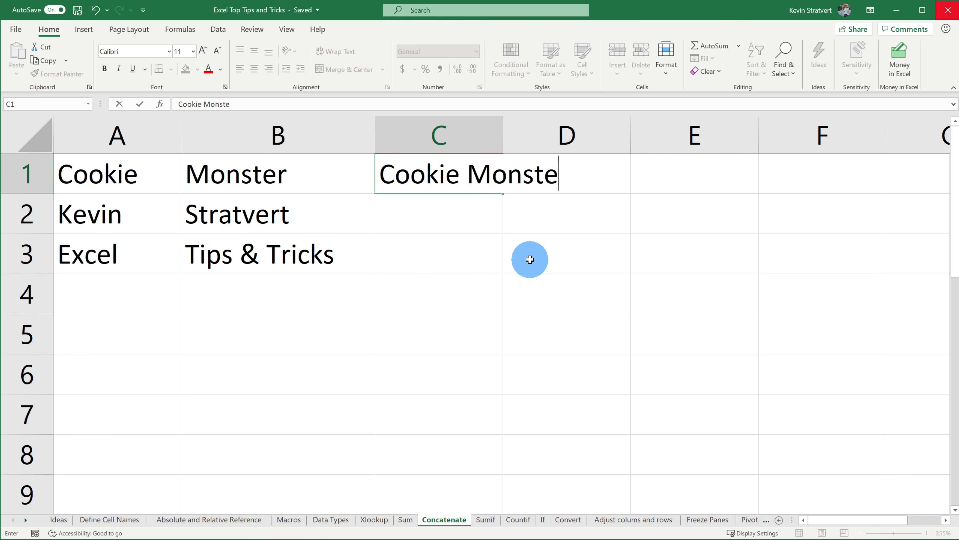
pyautogui.write('r')
pyautogui.press('Return')
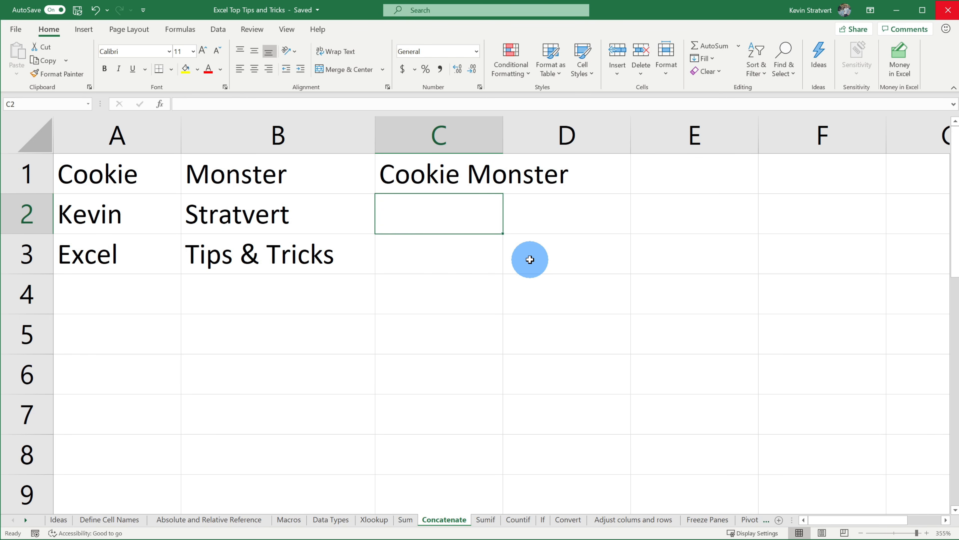
# Fill C1 down through C3 and set the fill option to Flash Fill
pyautogui.click(477, 175)
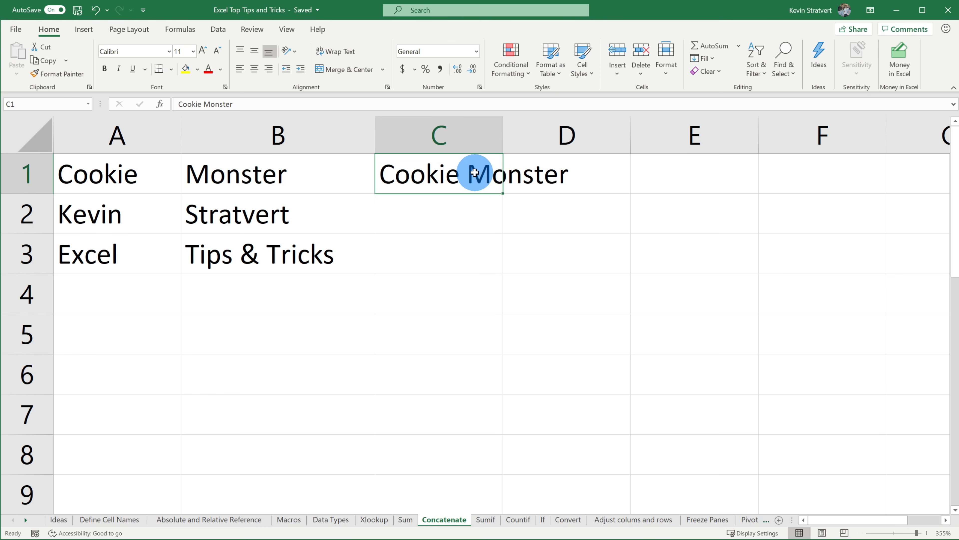
pyautogui.moveTo(504, 193); pyautogui.dragTo(490, 272)
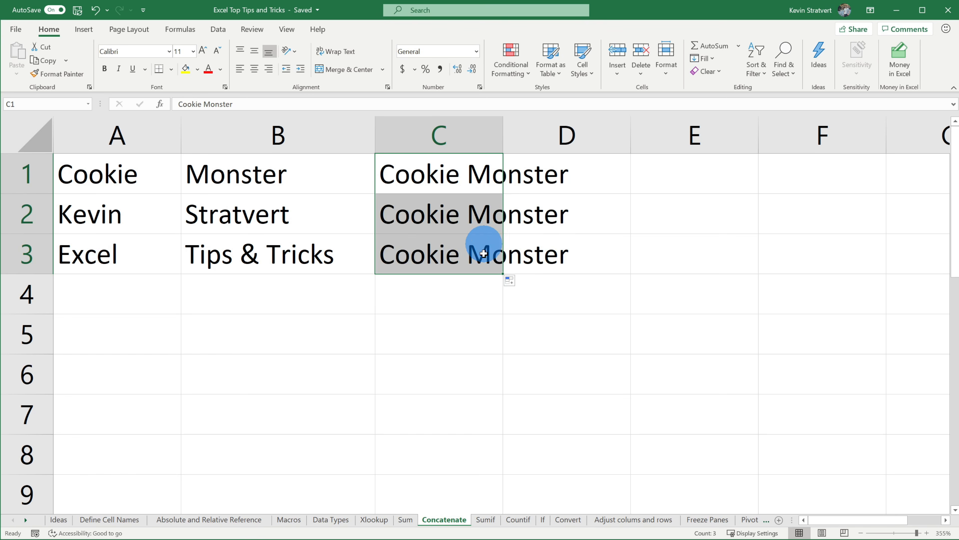
pyautogui.click(518, 280)
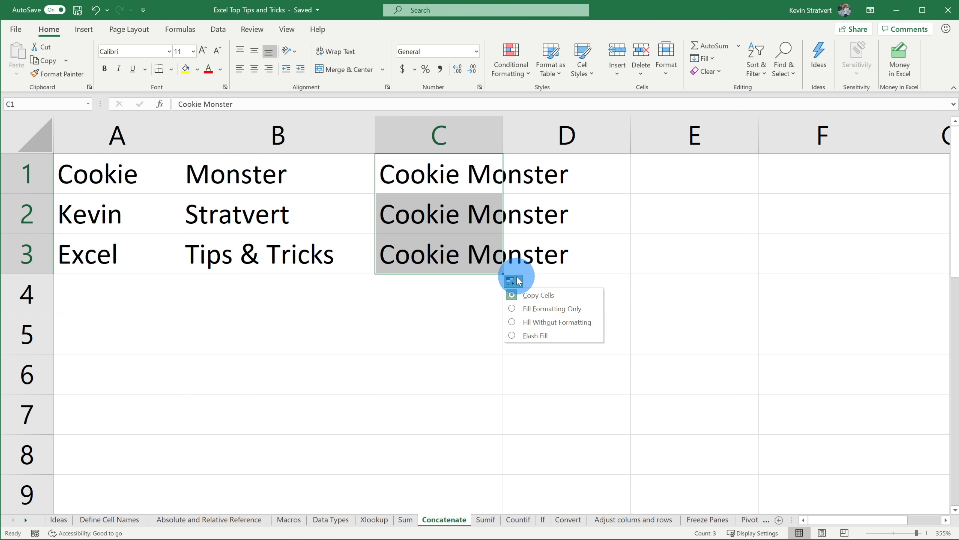
pyautogui.click(552, 337)
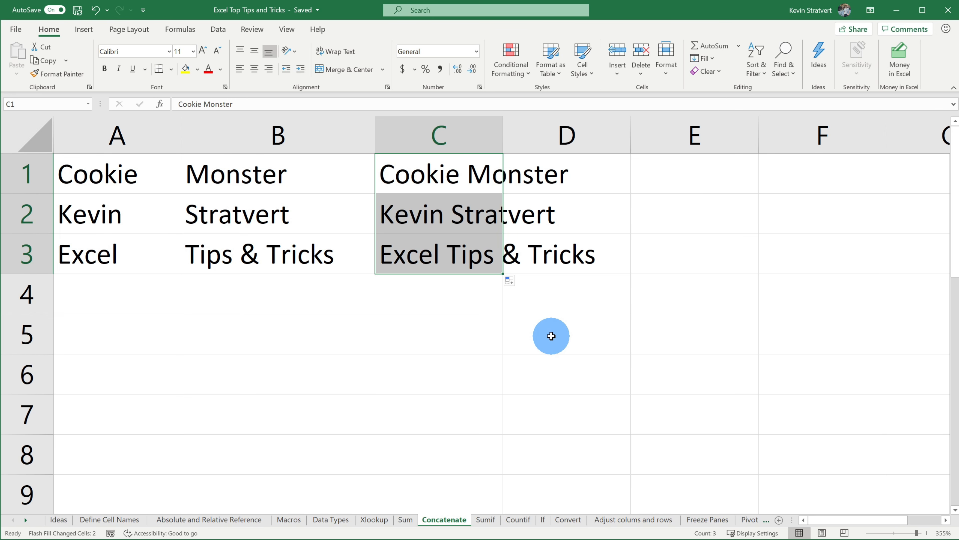
pyautogui.click(459, 167)
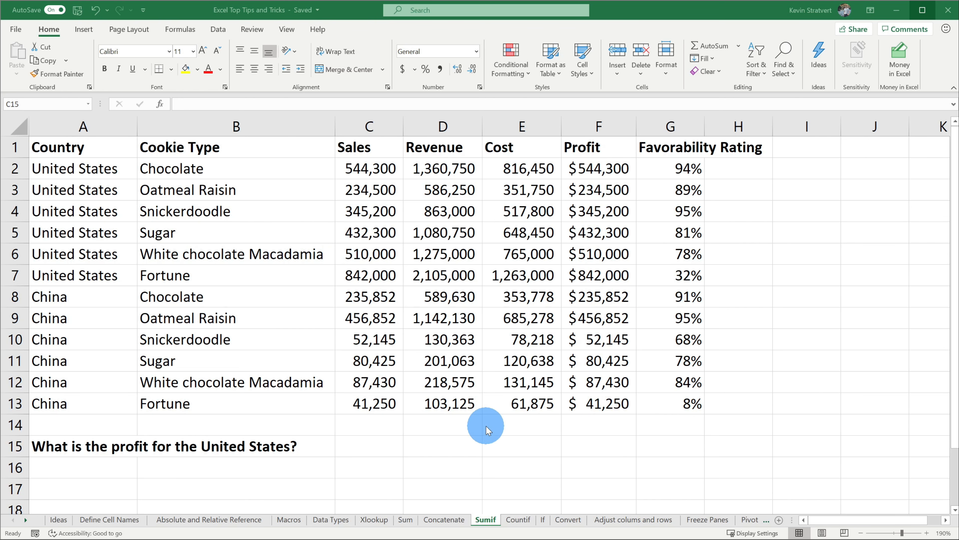
# Total the United States profit in C15 with =SUMIF(A2:A13,"United States",F2:F13)
pyautogui.click(372, 447)
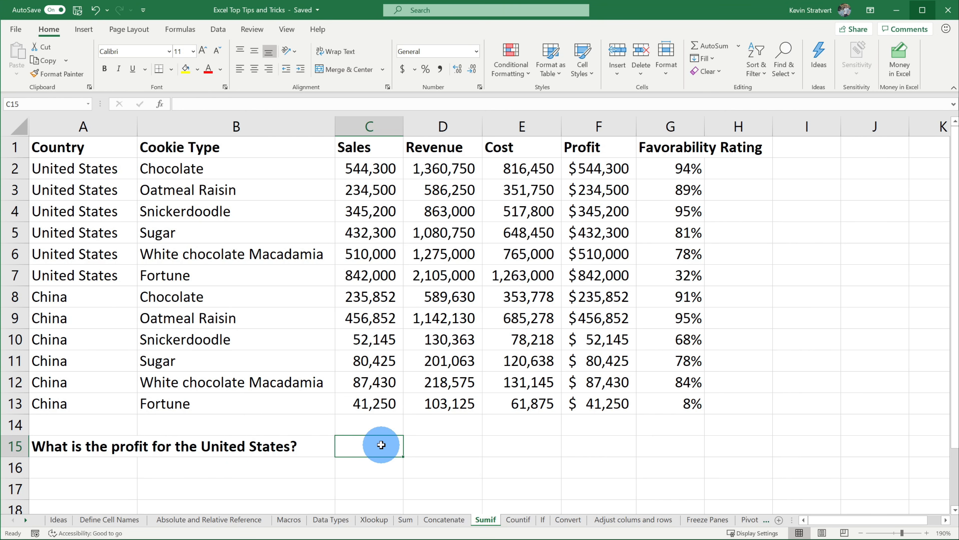
pyautogui.write('=sumif')
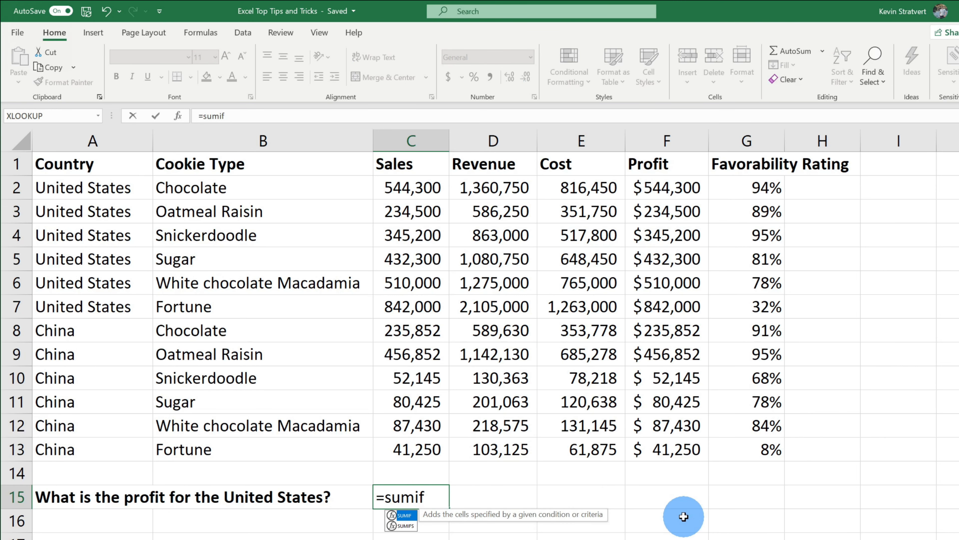
pyautogui.write('(')
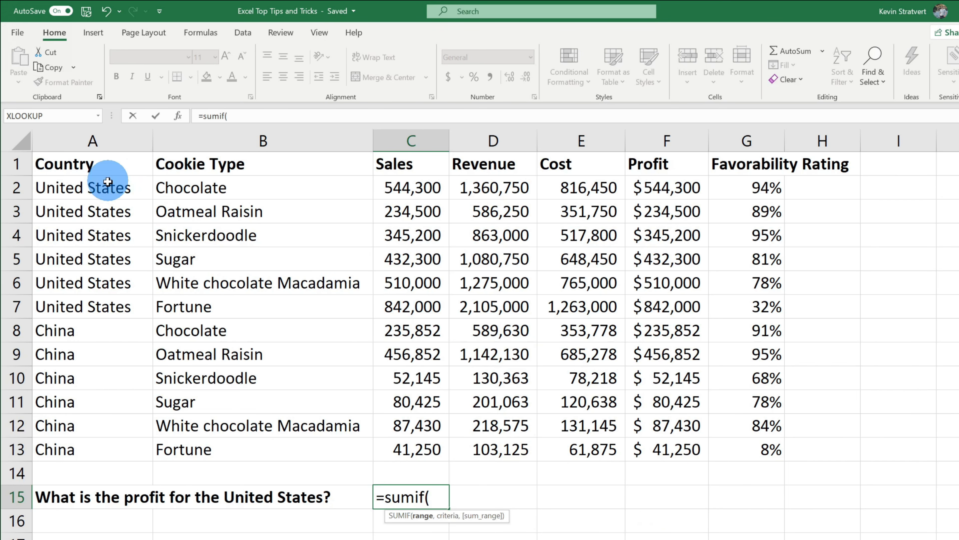
pyautogui.moveTo(103, 188); pyautogui.dragTo(100, 455)
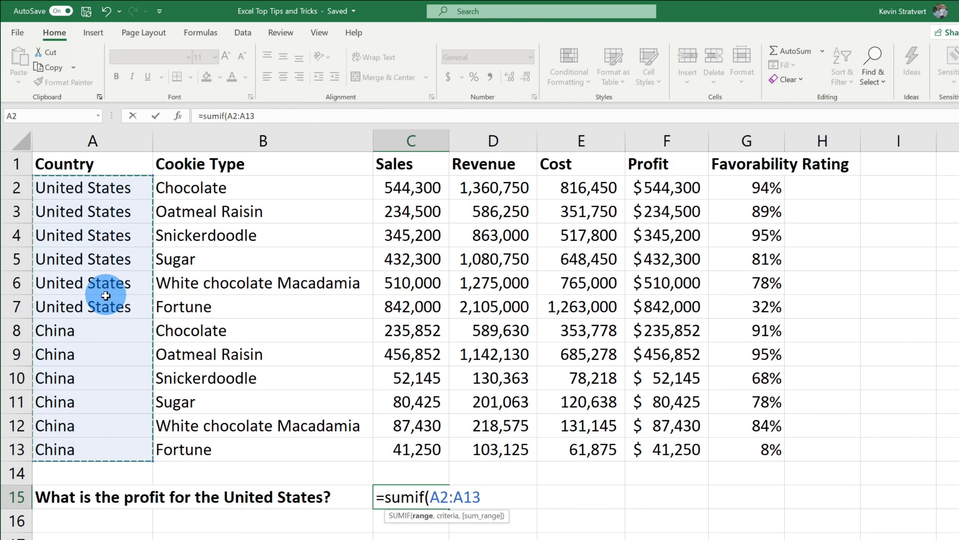
pyautogui.write(',')
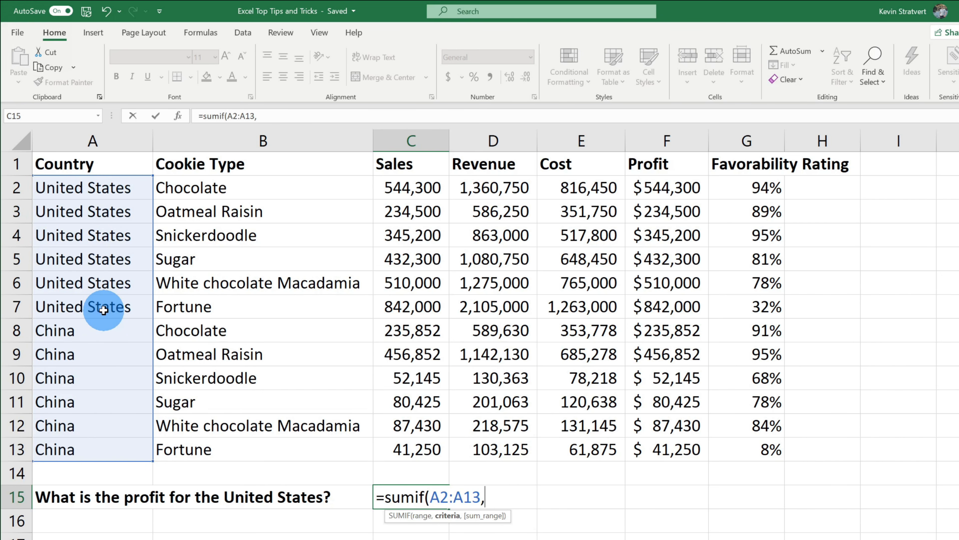
pyautogui.write('"United ')
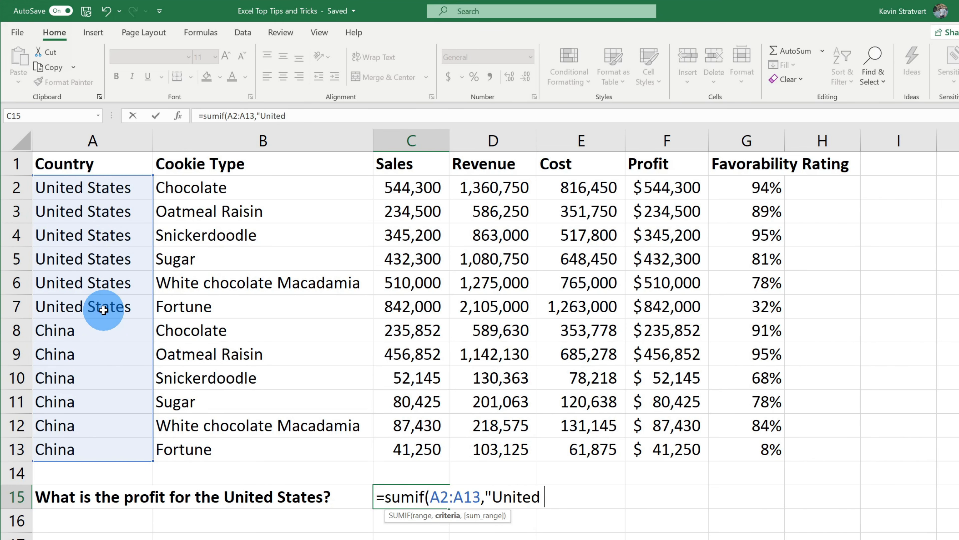
pyautogui.write('States"')
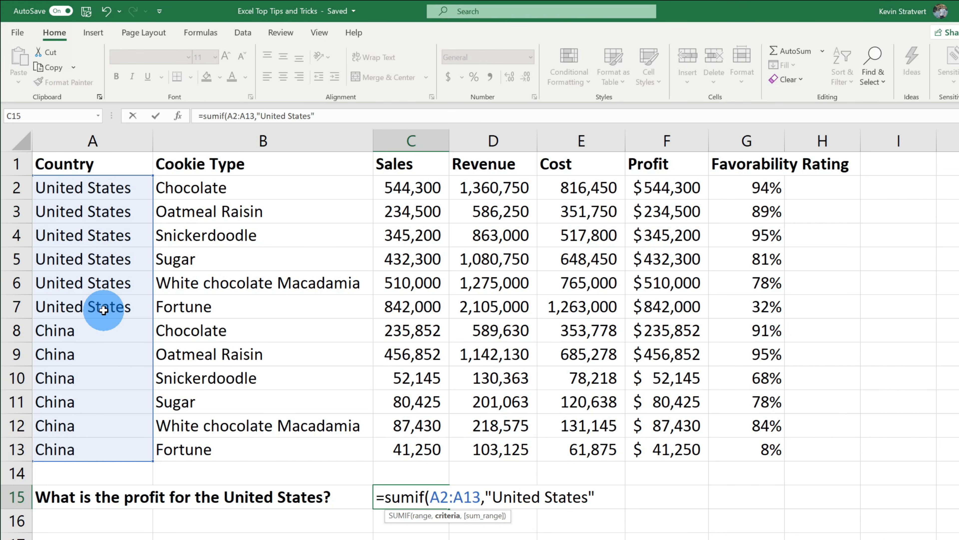
pyautogui.write(',')
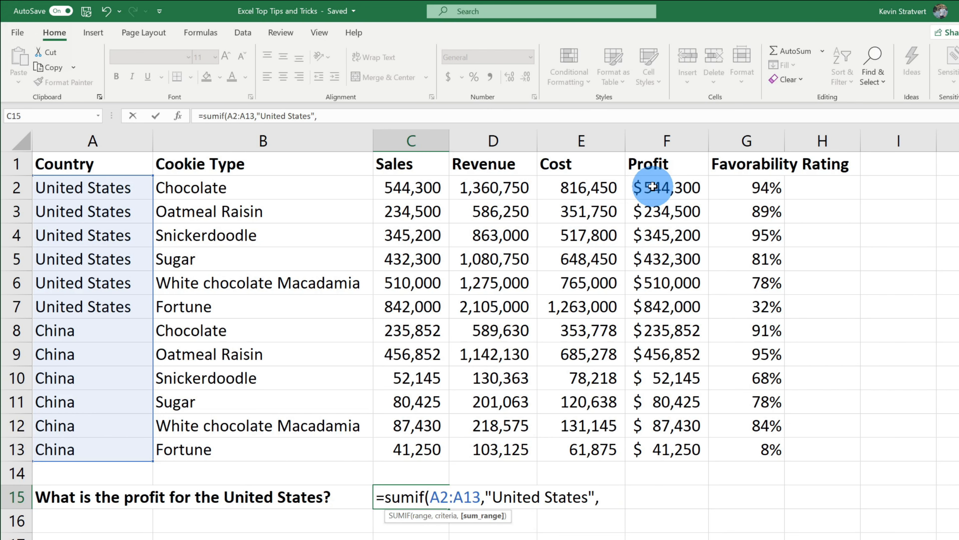
pyautogui.moveTo(653, 186); pyautogui.dragTo(656, 435)
pyautogui.write(')')
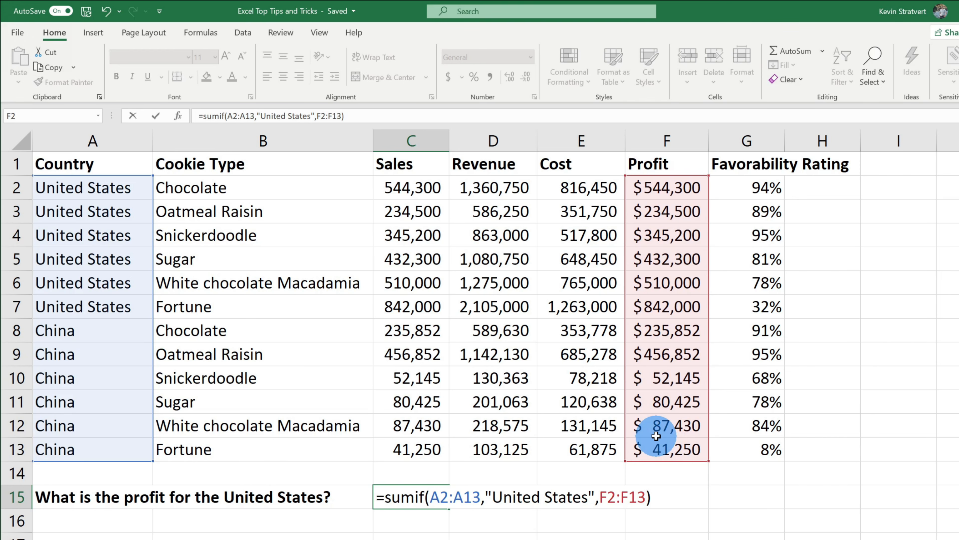
pyautogui.press('Return')
# Format the United States profit result in C15 with the dollar Accounting number format
pyautogui.press('Up')
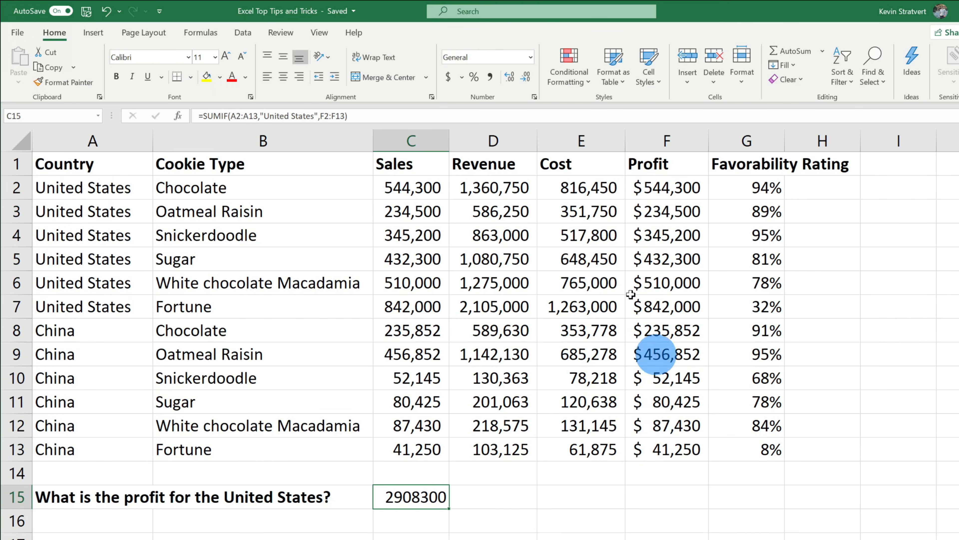
pyautogui.click(449, 76)
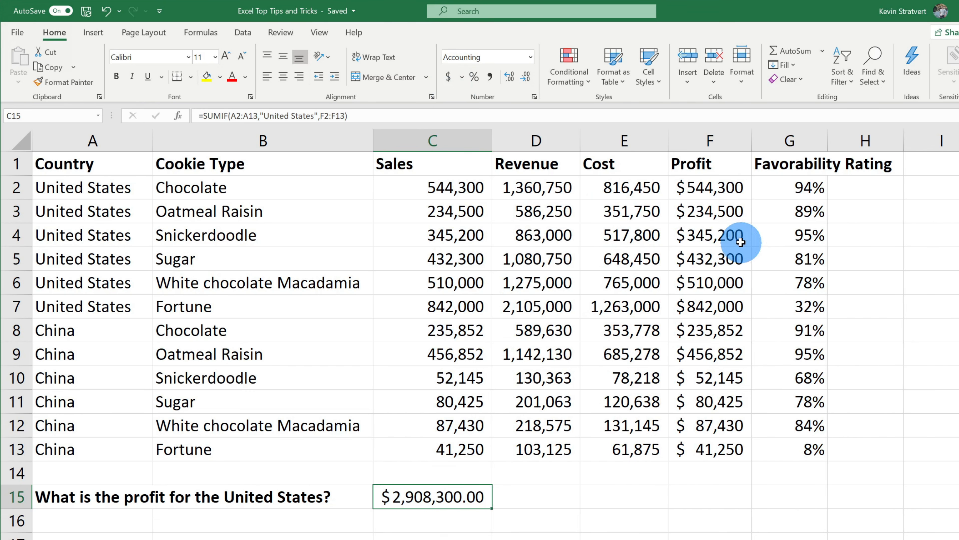
pyautogui.click(705, 201)
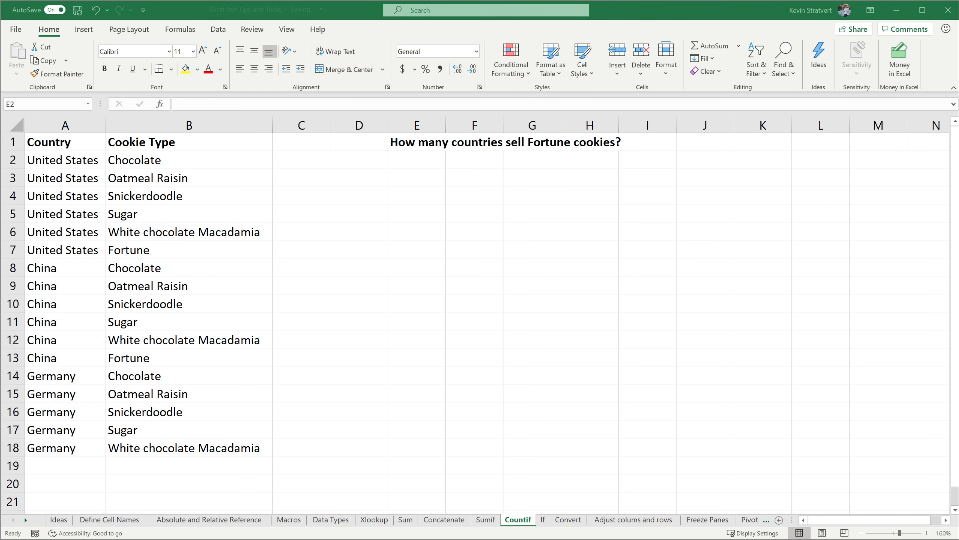
# Count the Fortune cookie entries in E2 with =COUNTIF(B2:B18,"Fortune") and check the matching entries in B7 and B13
pyautogui.click(401, 163)
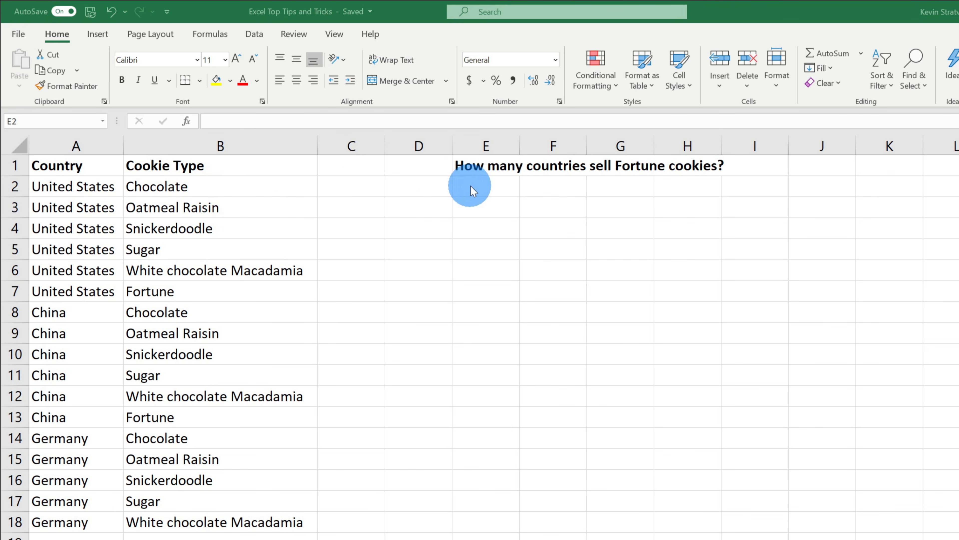
pyautogui.click(479, 184)
pyautogui.write('=')
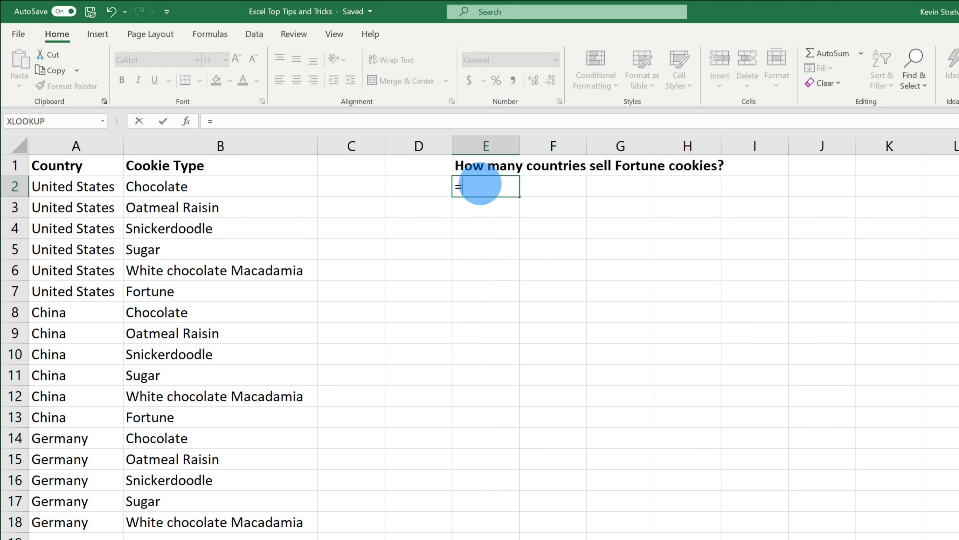
pyautogui.write('countif')
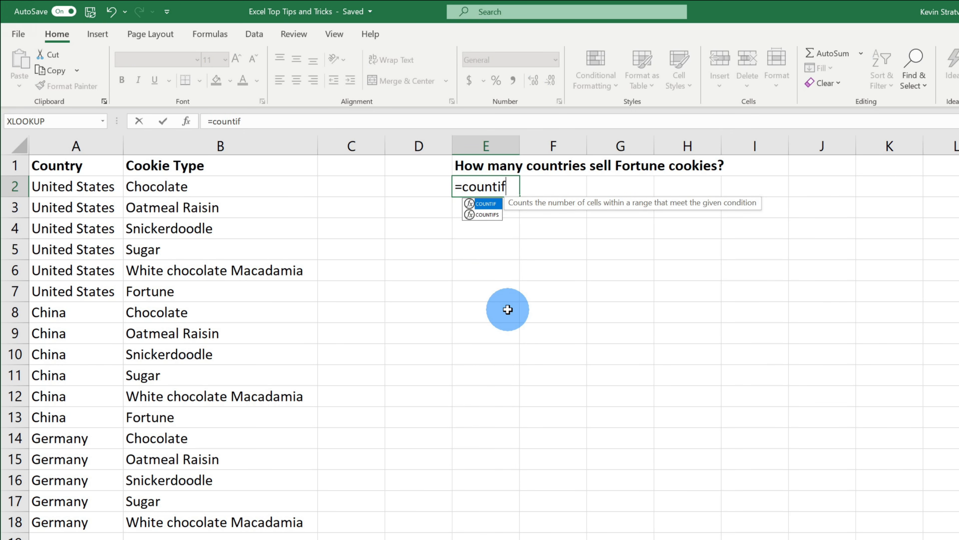
pyautogui.write('(')
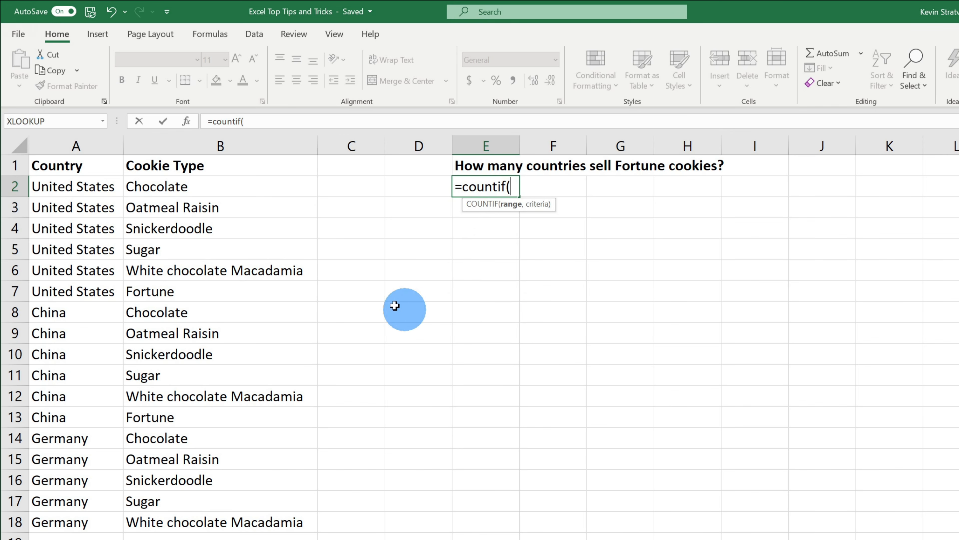
pyautogui.moveTo(180, 186); pyautogui.dragTo(184, 518)
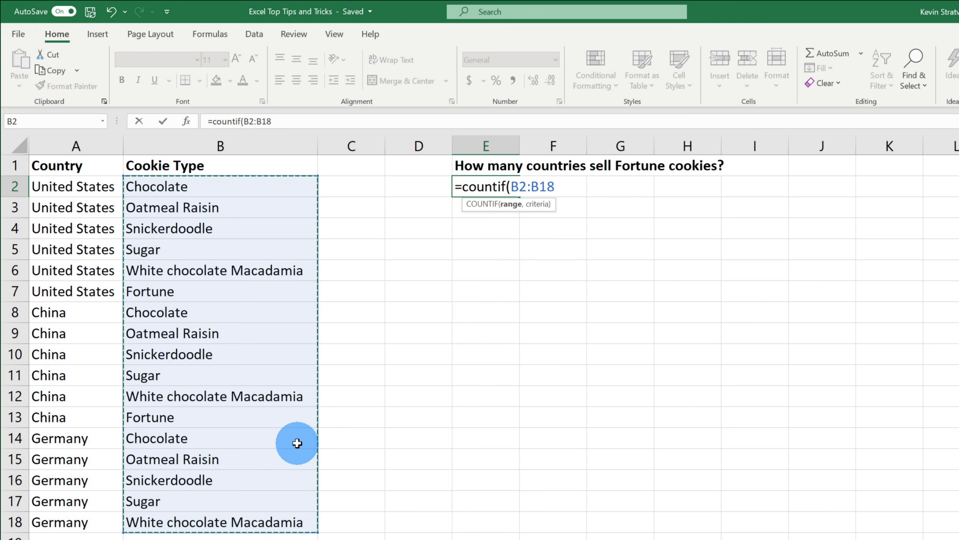
pyautogui.write(',')
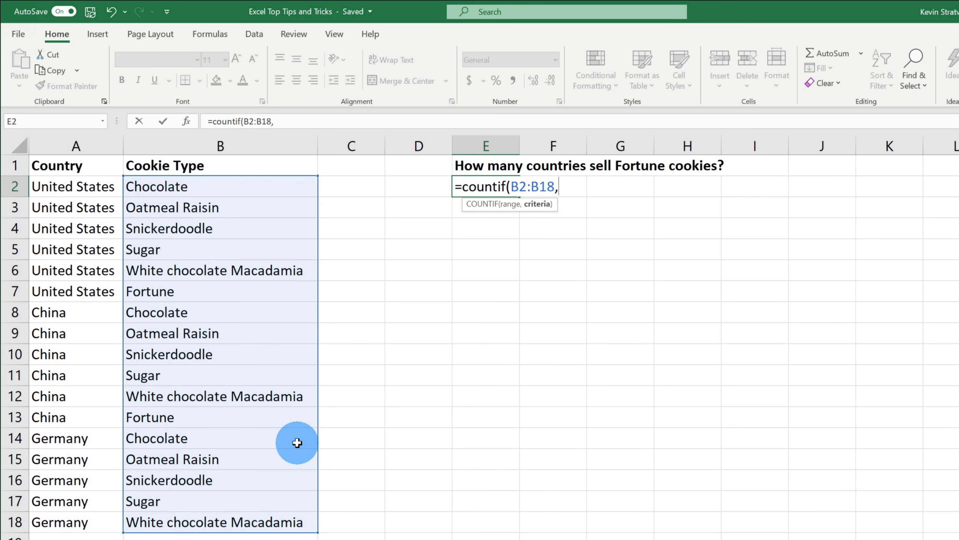
pyautogui.write('"Fortune')
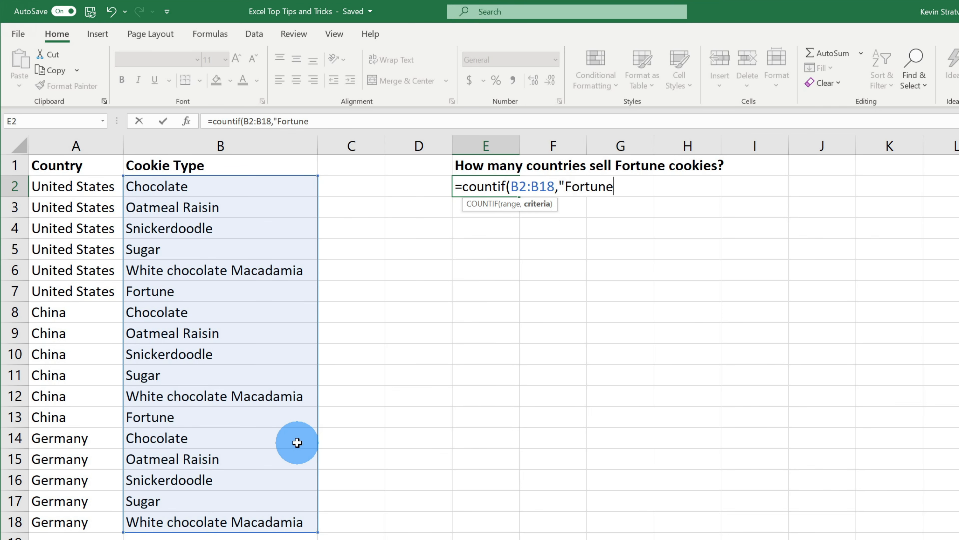
pyautogui.write('")')
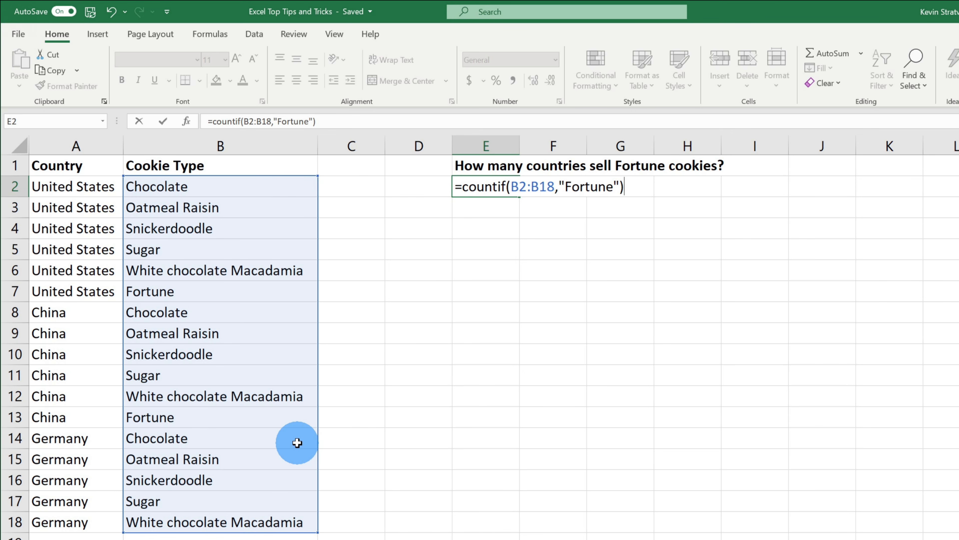
pyautogui.press('Return')
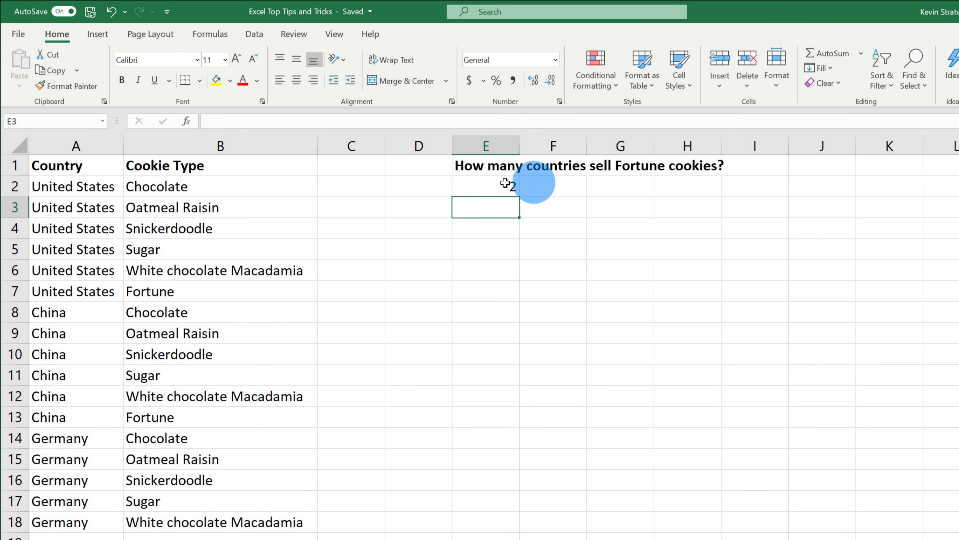
pyautogui.click(496, 184)
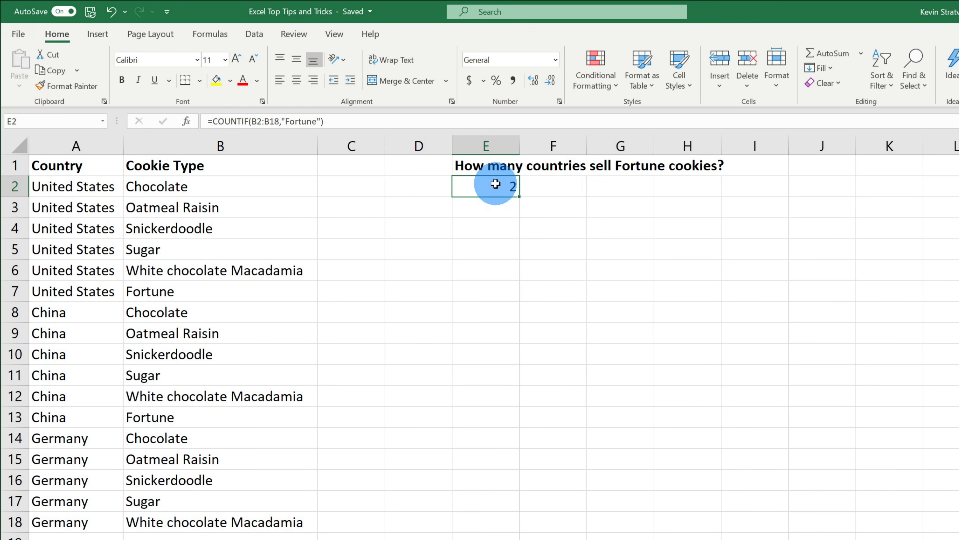
pyautogui.click(158, 291)
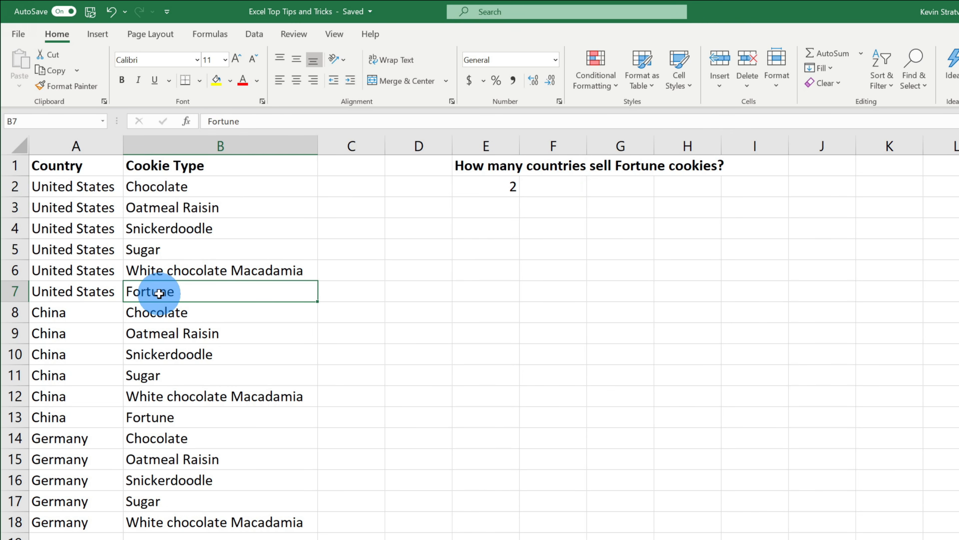
pyautogui.keyDown('ctrl'); pyautogui.click(158, 419); pyautogui.keyUp('ctrl')
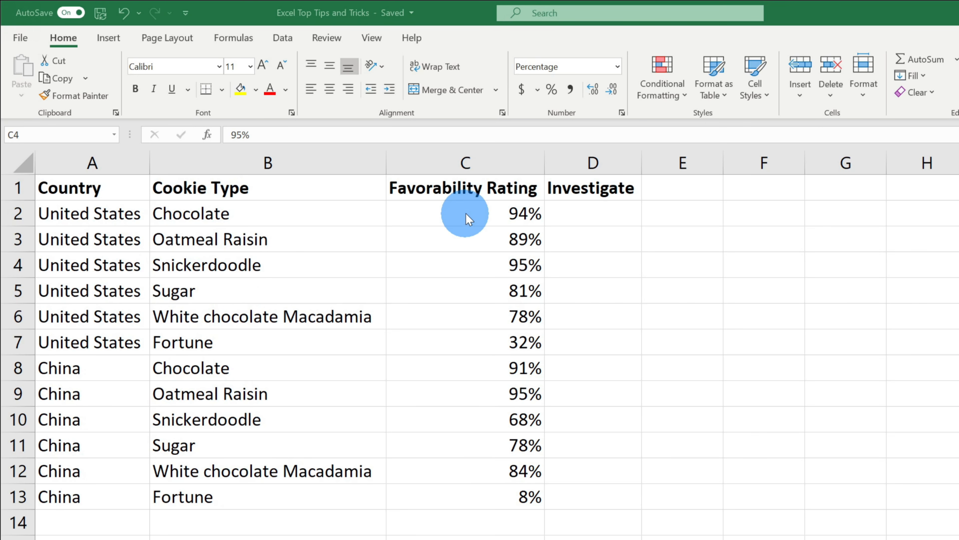
# Enter =IF(C2<.25,"Investigate","All good") in D2 to flag favorability ratings below 25%
pyautogui.moveTo(475, 209); pyautogui.dragTo(484, 489)
pyautogui.click(484, 490)
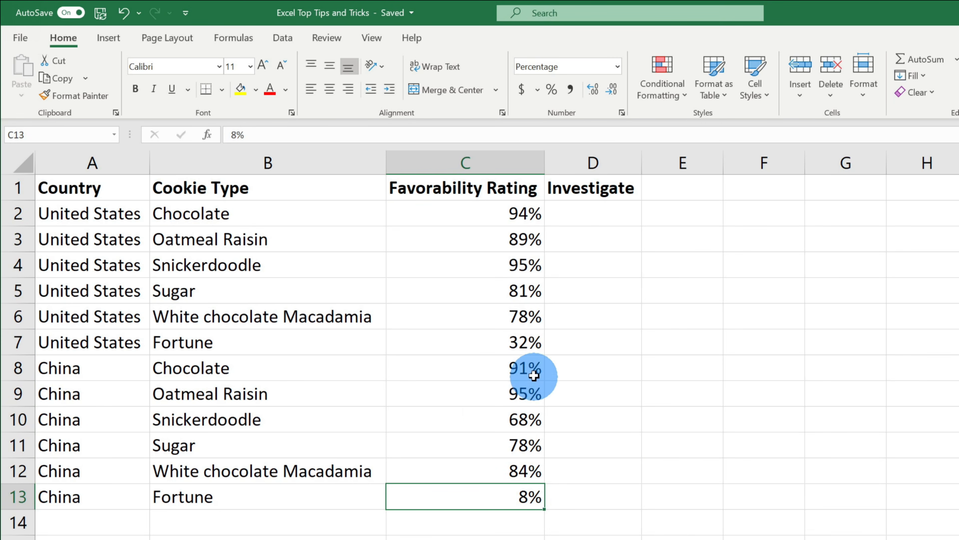
pyautogui.click(102, 496)
pyautogui.moveTo(257, 500); pyautogui.dragTo(536, 498)
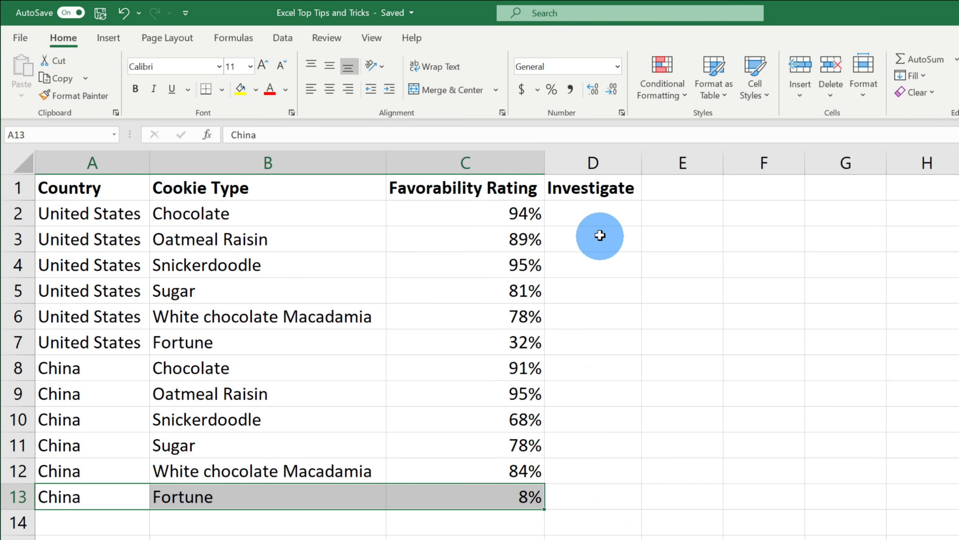
pyautogui.click(601, 209)
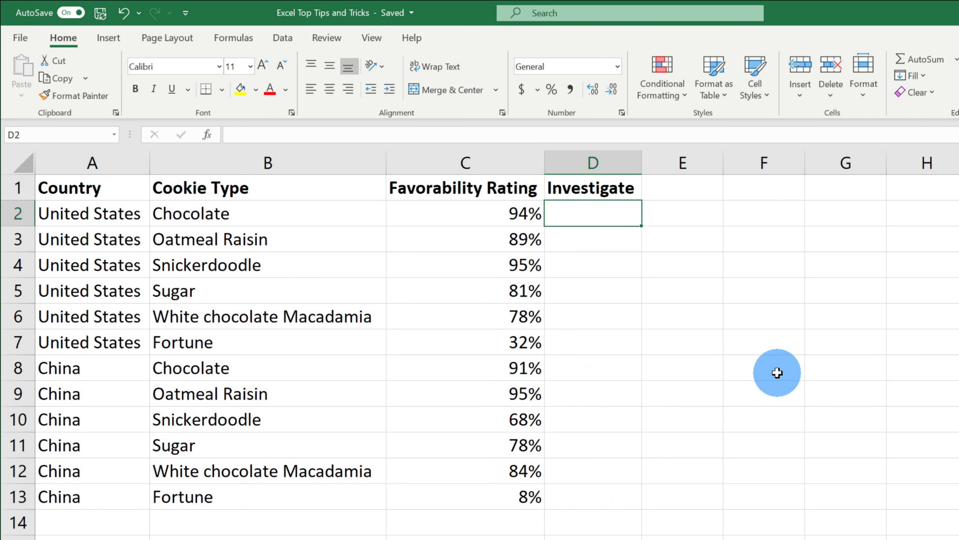
pyautogui.write('=if')
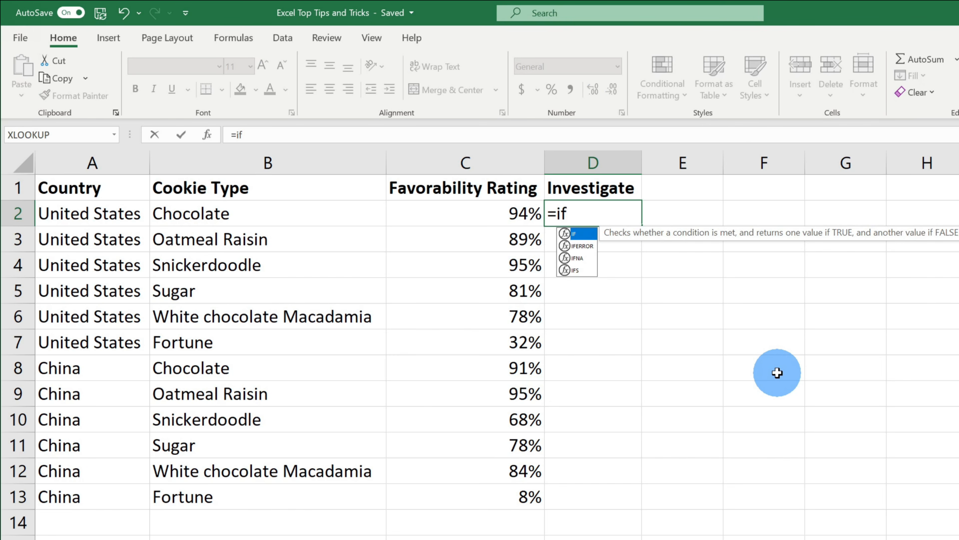
pyautogui.write('(')
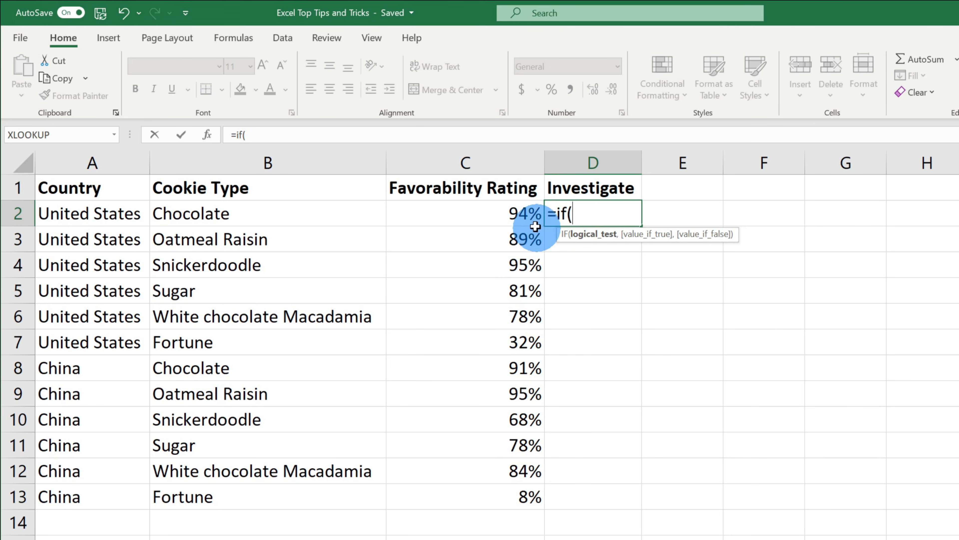
pyautogui.click(509, 214)
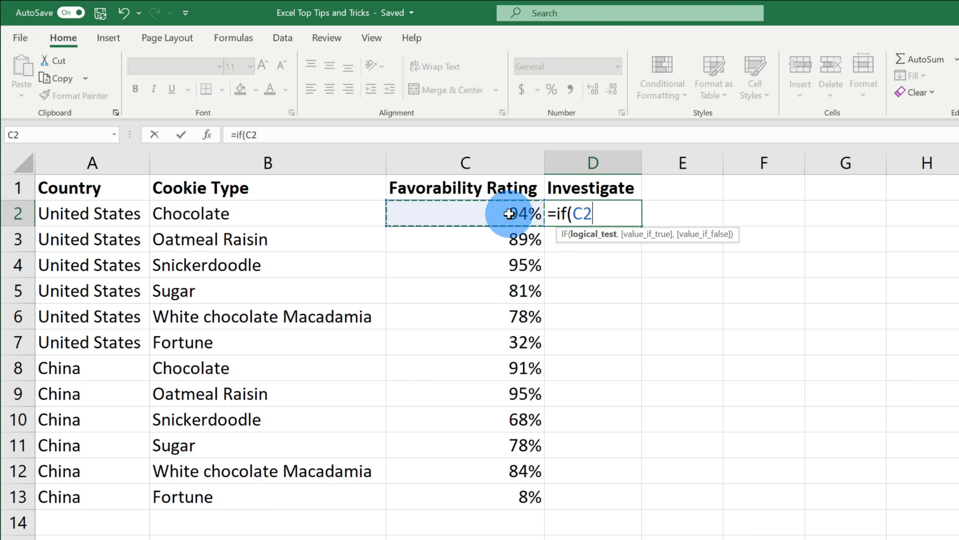
pyautogui.write('<.25')
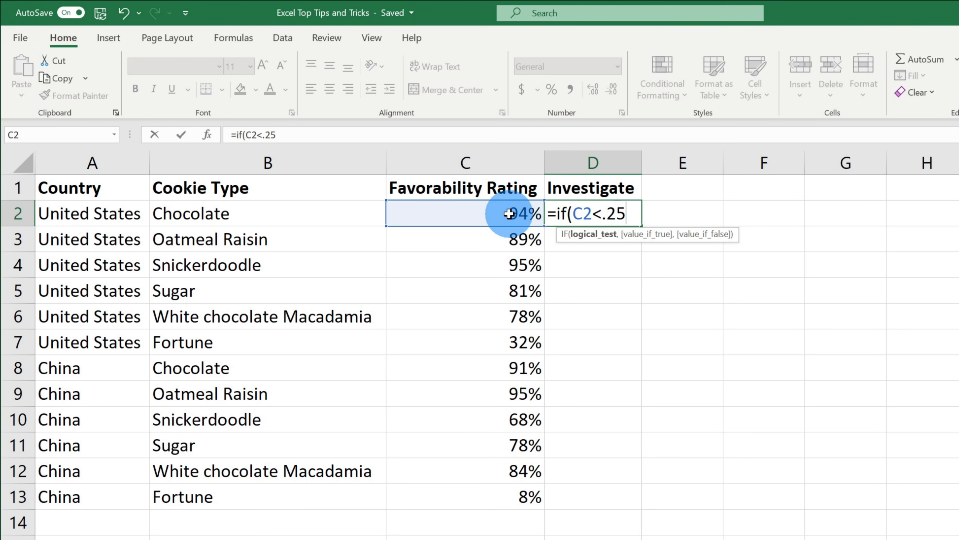
pyautogui.write(',')
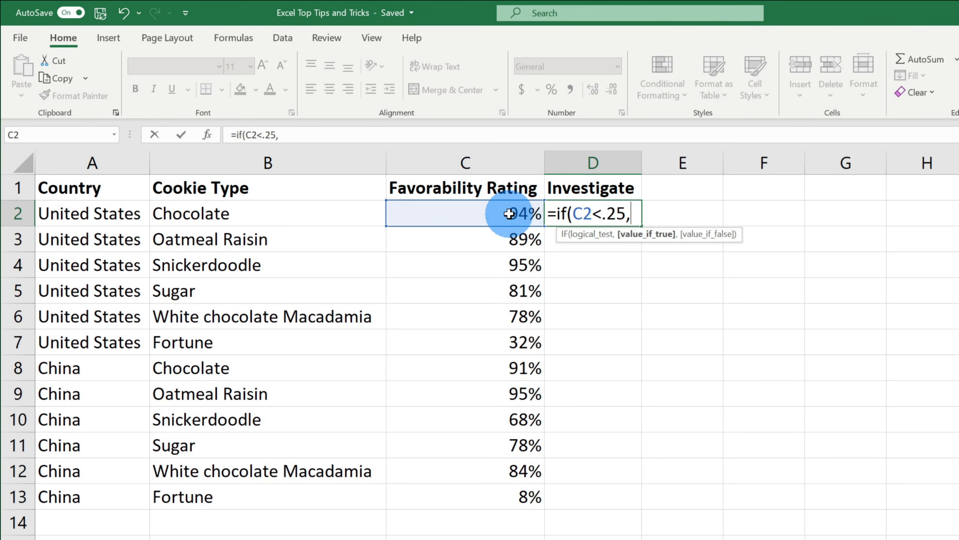
pyautogui.write('"Investigate",')
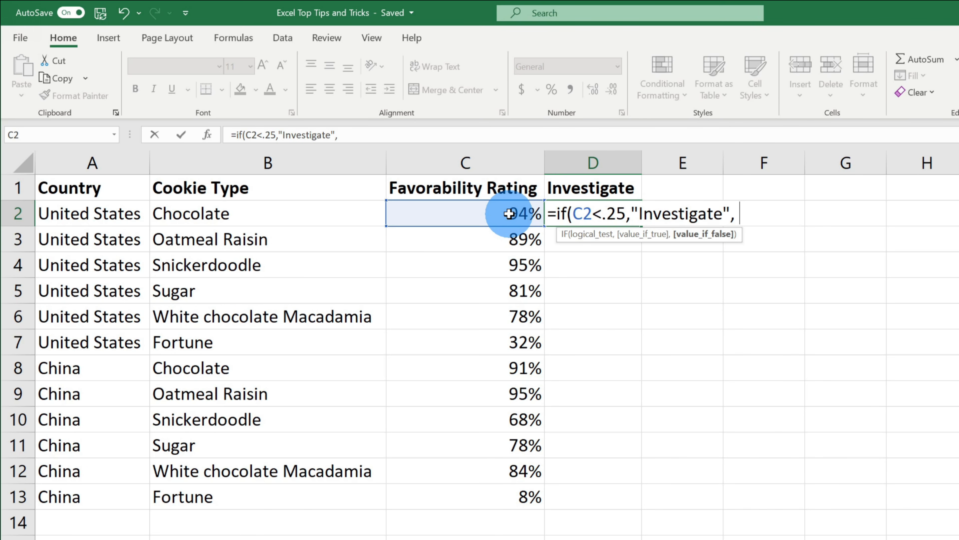
pyautogui.press('BackSpace')
pyautogui.write('"All good")')
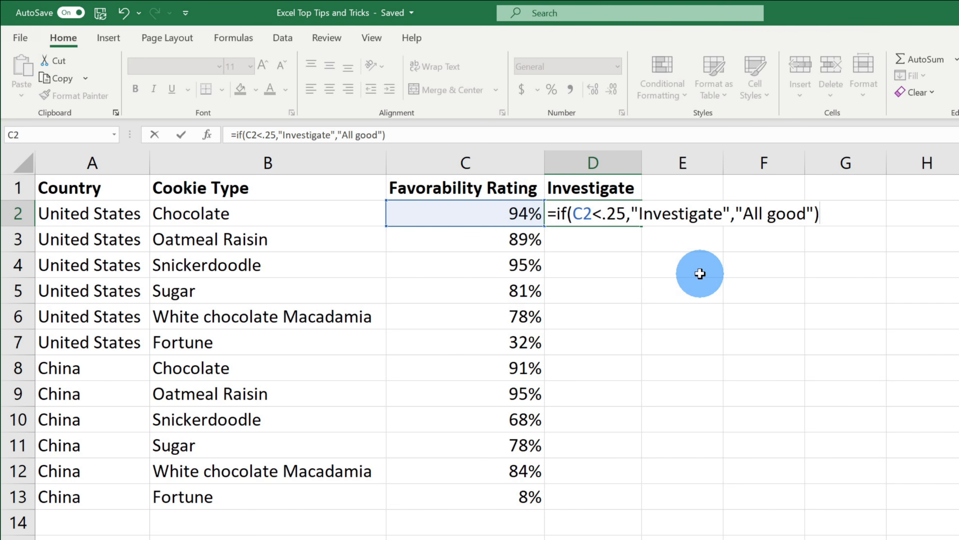
pyautogui.press('Return')
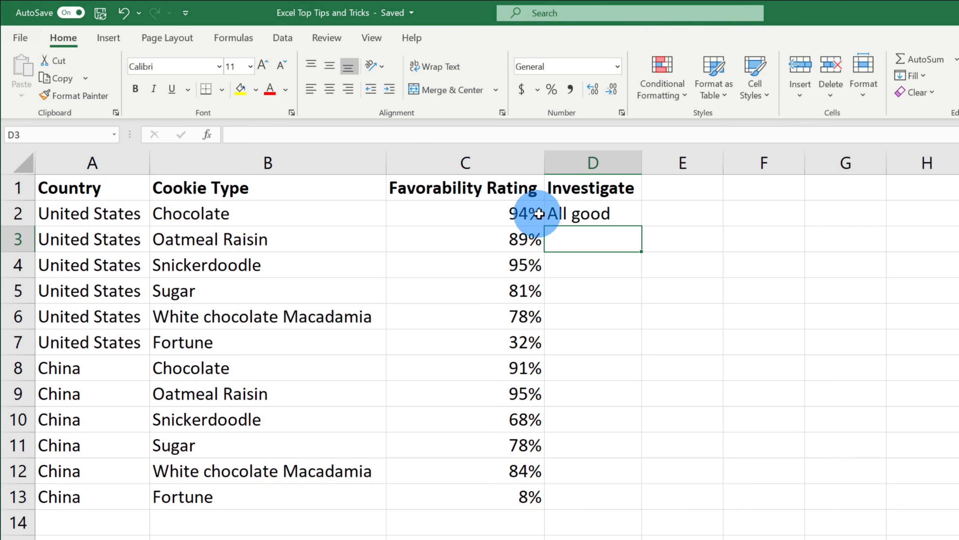
# Fill the IF formula from D2 down through D13 and check the China Fortune row
pyautogui.click(577, 214)
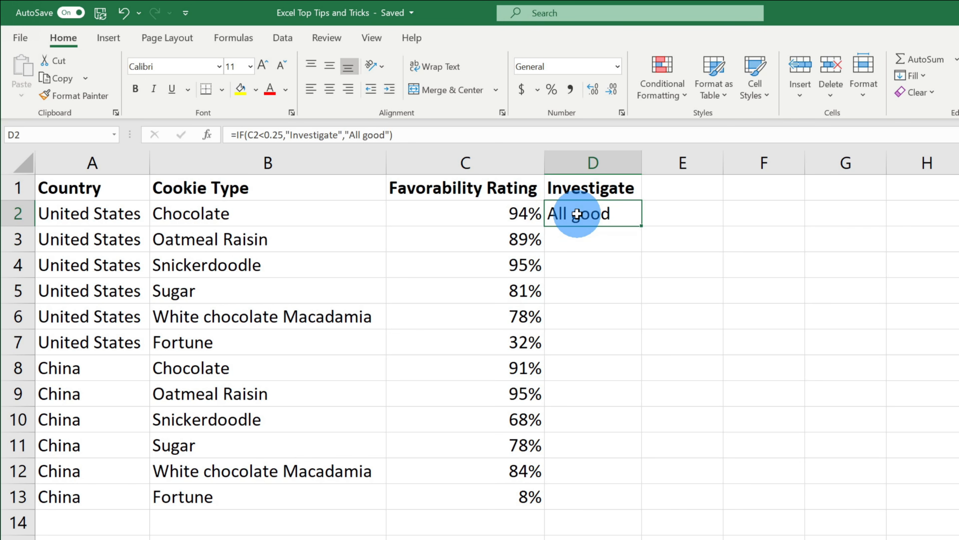
pyautogui.doubleClick(641, 227)
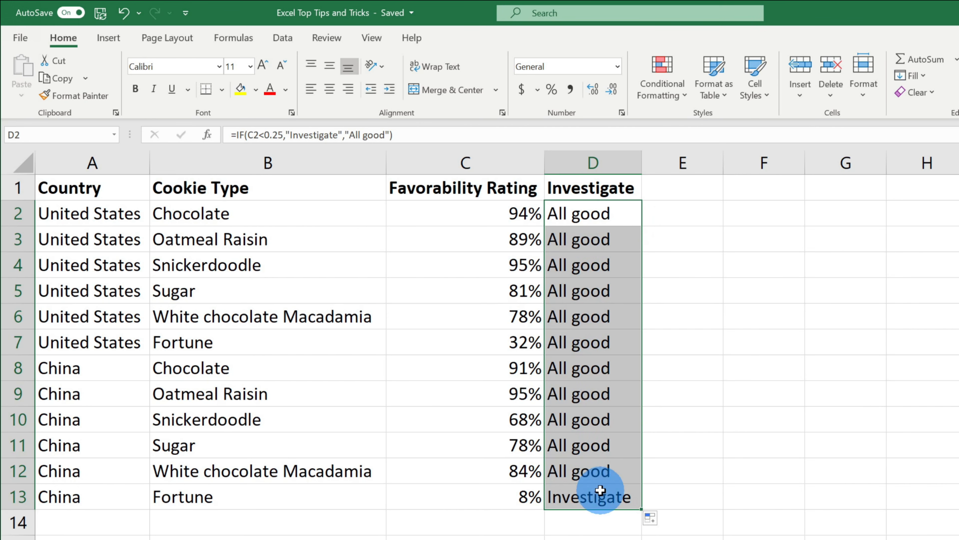
pyautogui.click(593, 496)
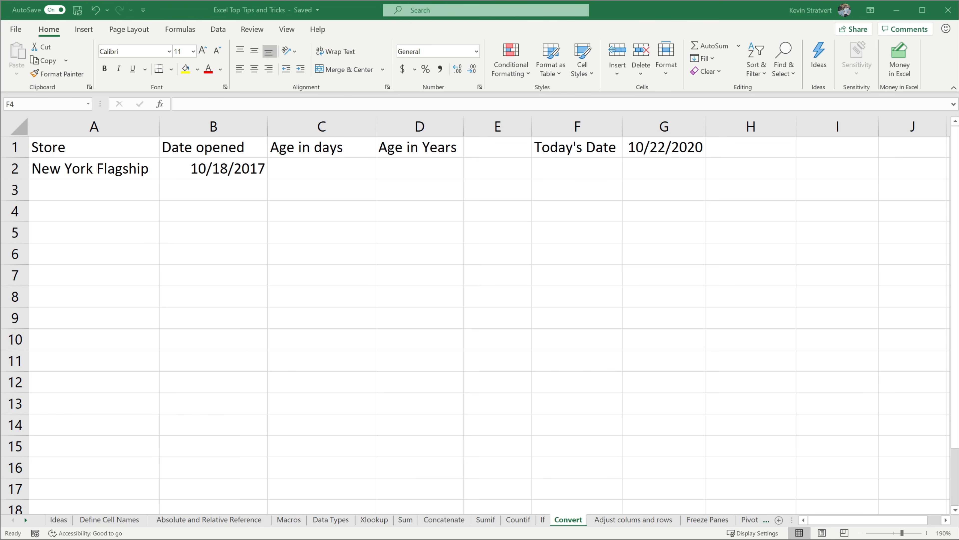
# Calculate the New York Flagship store's age in days in C2 with =G1-B2
pyautogui.click(231, 169)
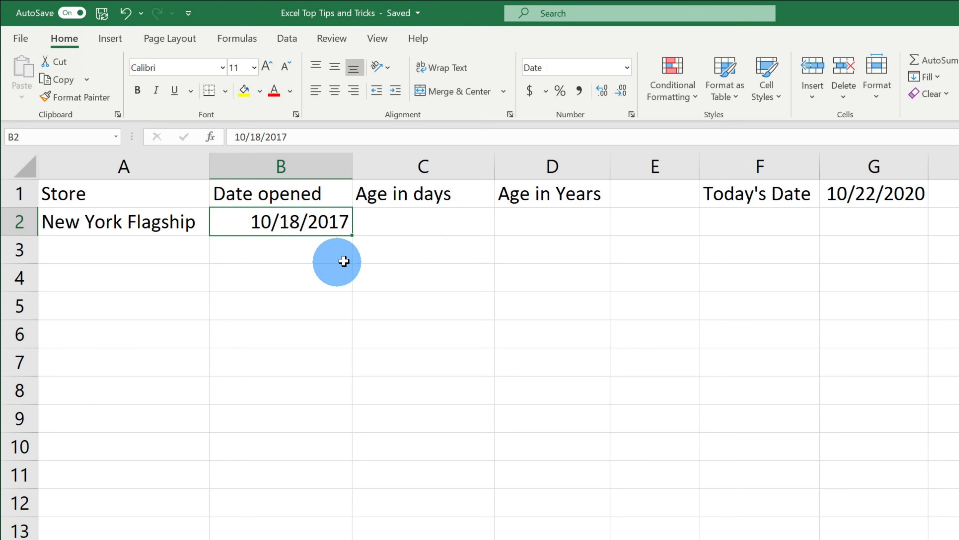
pyautogui.click(880, 195)
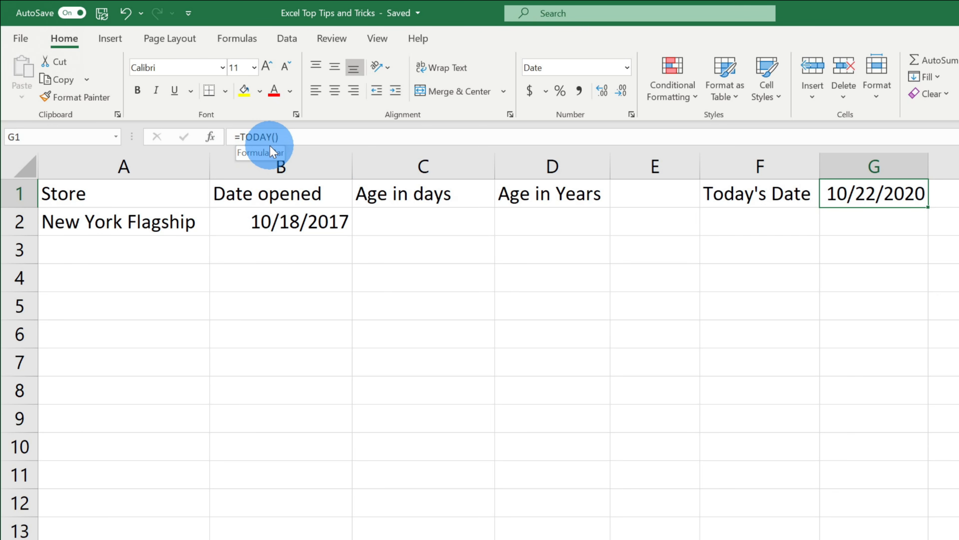
pyautogui.click(449, 228)
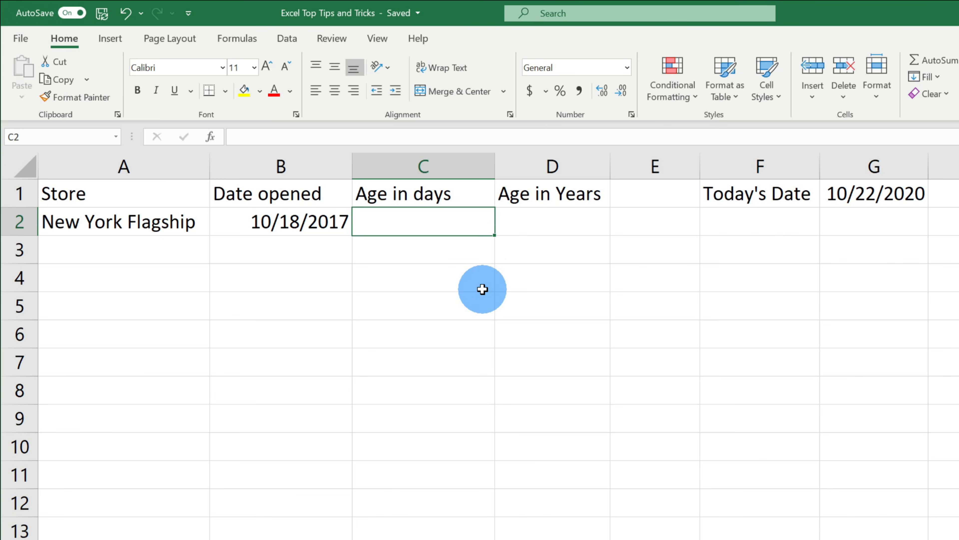
pyautogui.write('=')
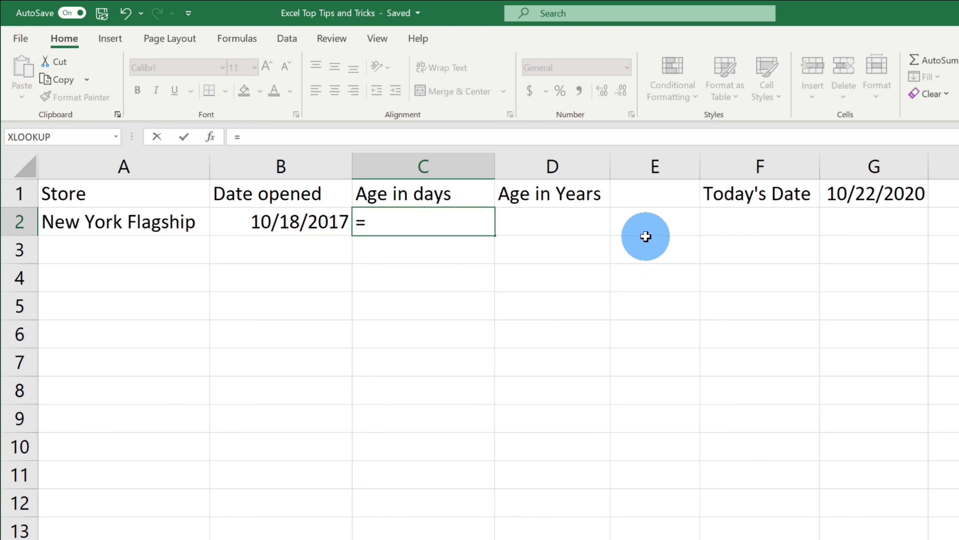
pyautogui.click(863, 200)
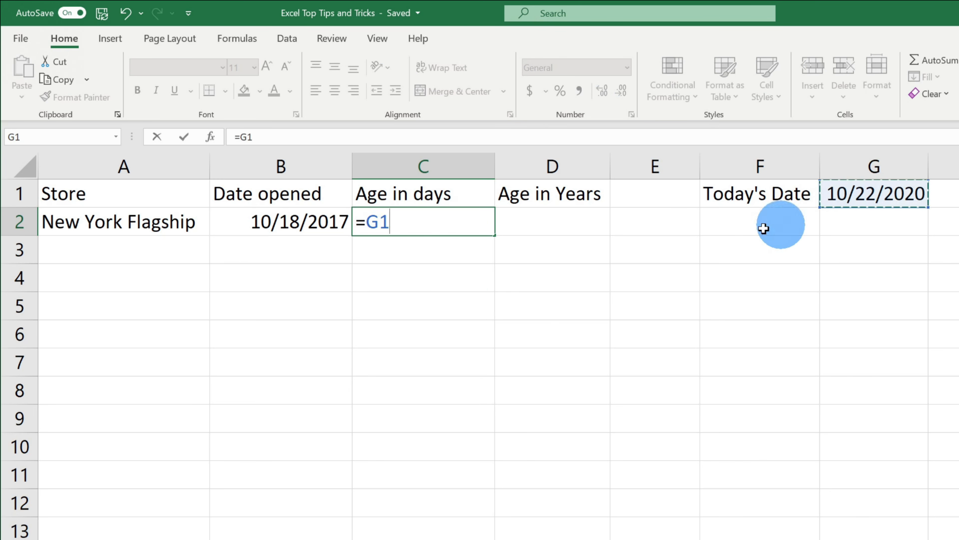
pyautogui.write('-')
pyautogui.click(314, 222)
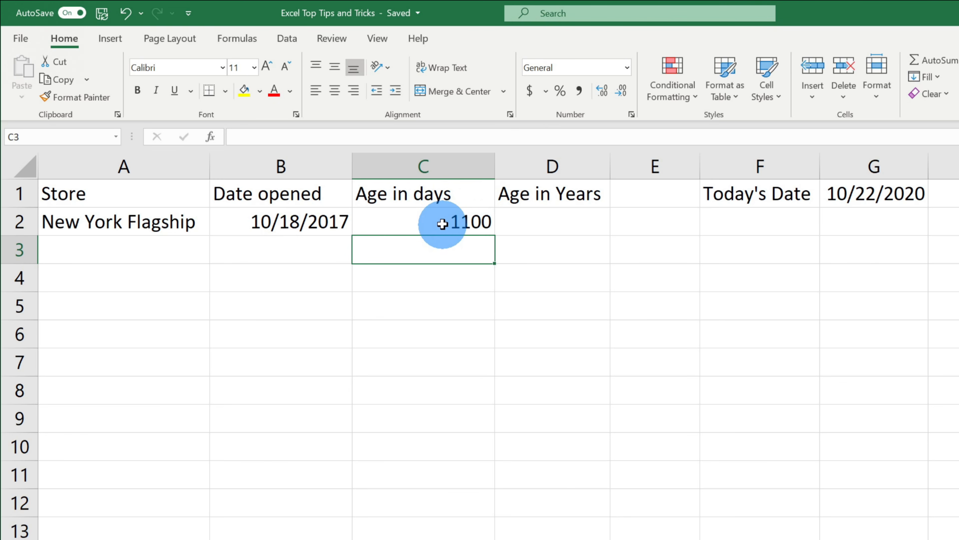
# Convert the New York Flagship store's age from days to years in D2 with =CONVERT(C2,"day","yr")
pyautogui.click(551, 223)
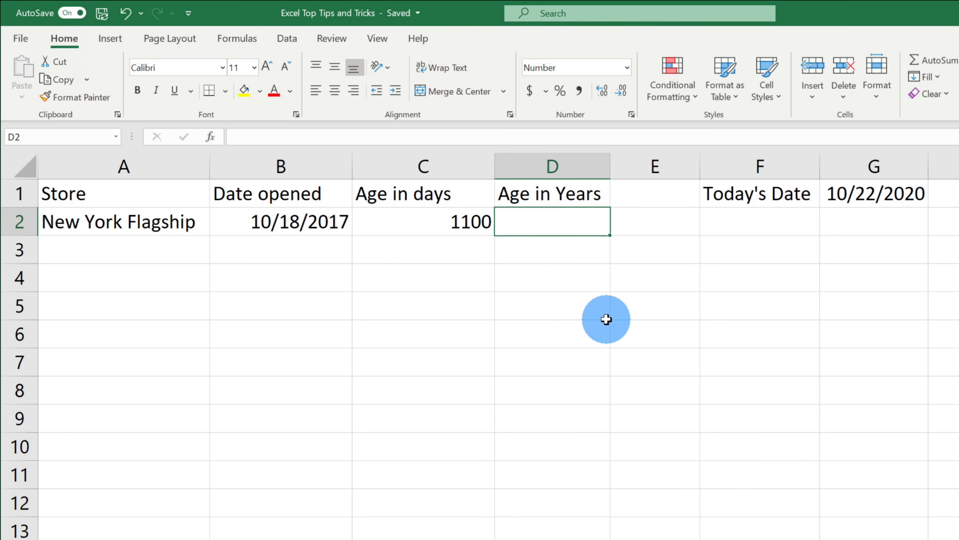
pyautogui.write('=convert')
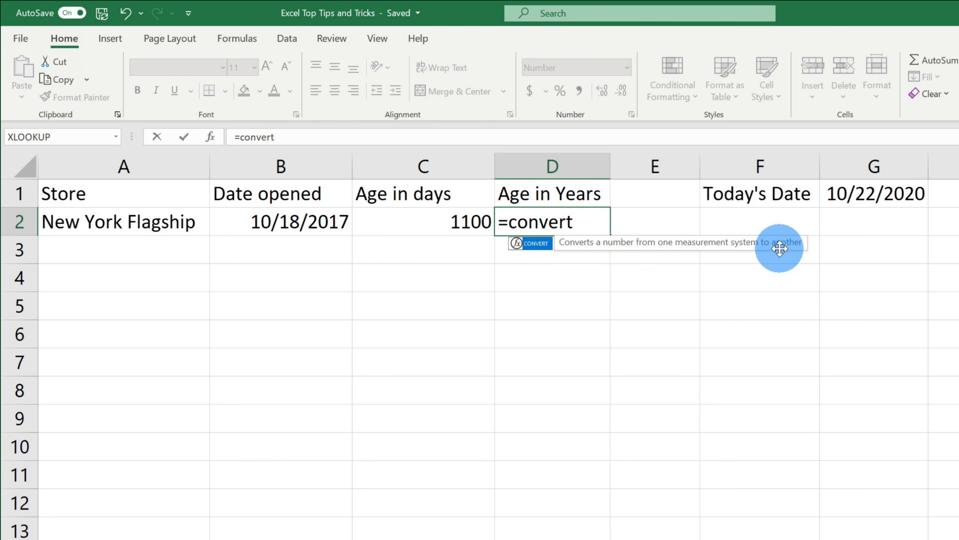
pyautogui.doubleClick(538, 247)
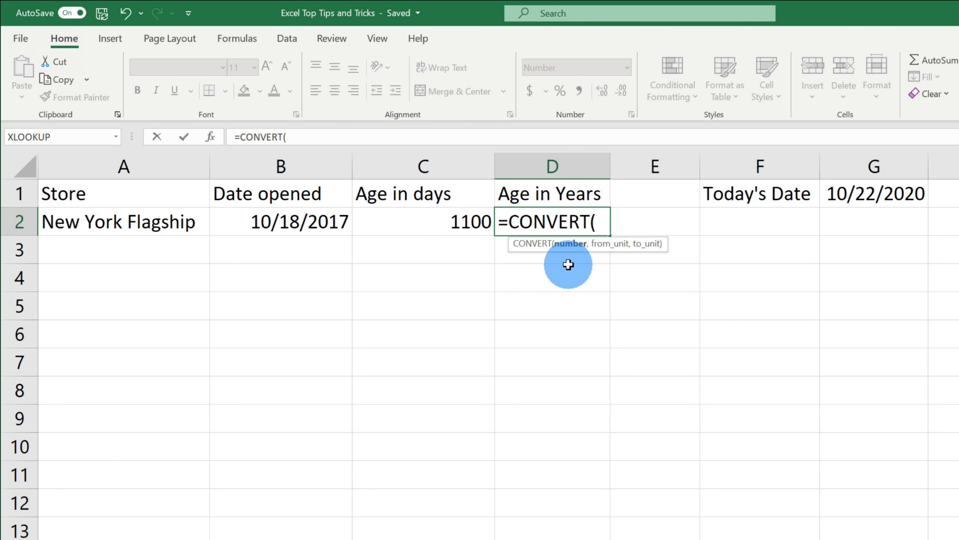
pyautogui.click(449, 221)
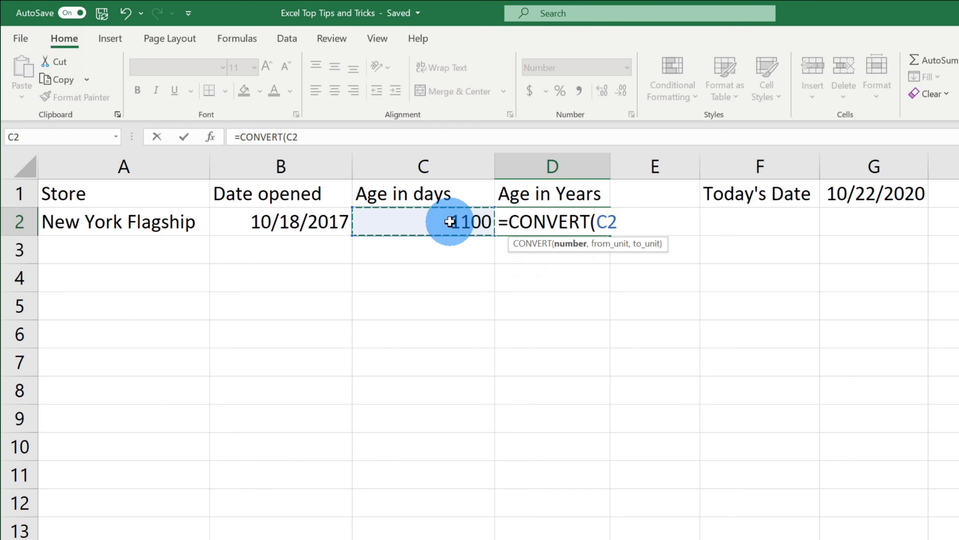
pyautogui.write(',')
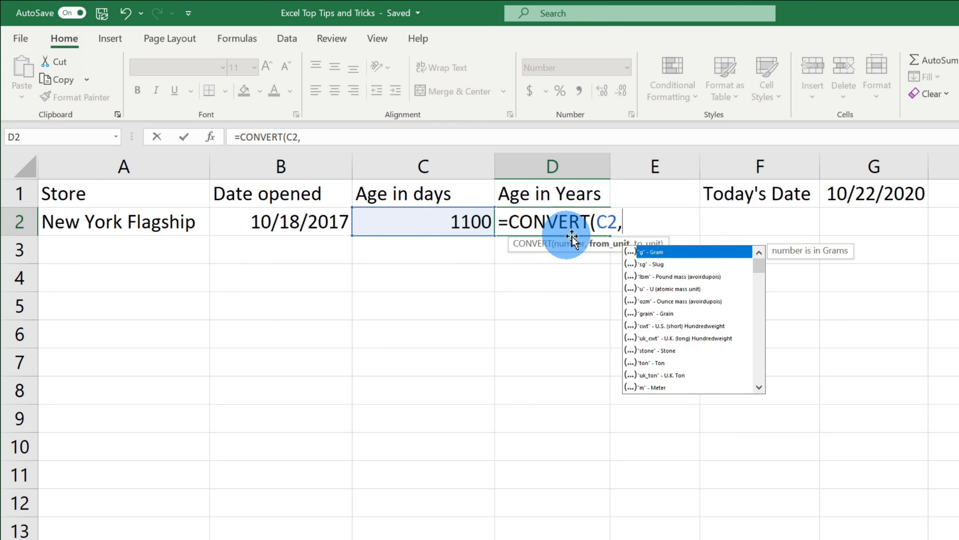
pyautogui.scroll(-6, 690, 277)
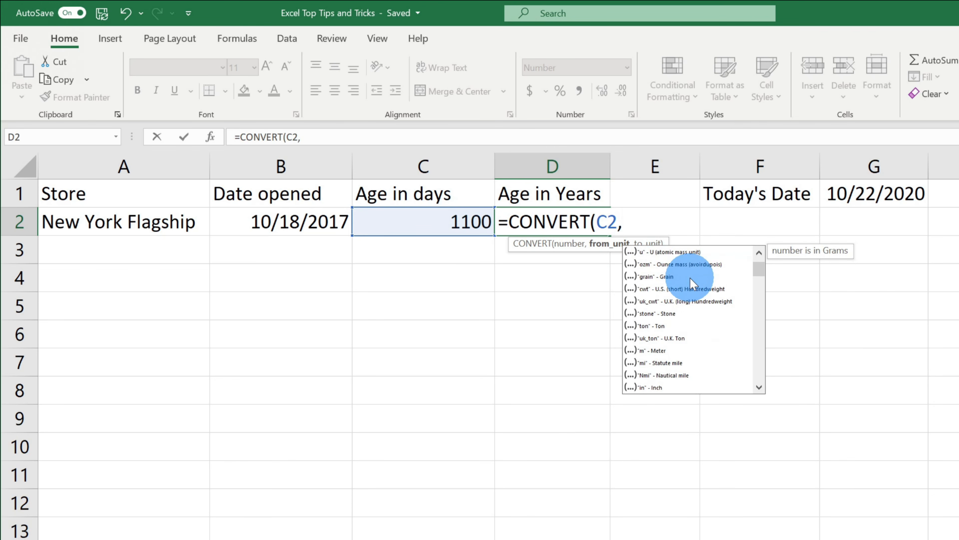
pyautogui.scroll(-2, 691, 277)
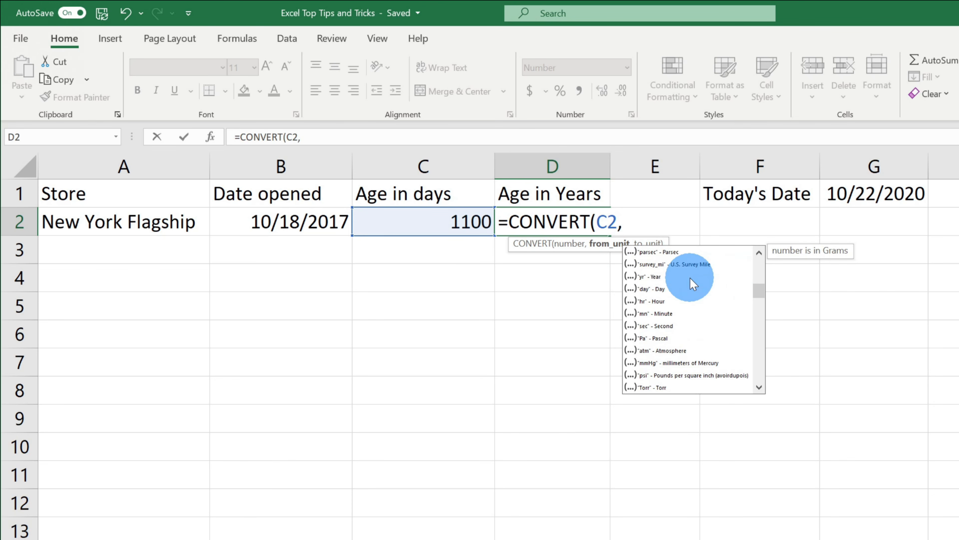
pyautogui.doubleClick(665, 251)
pyautogui.write(',')
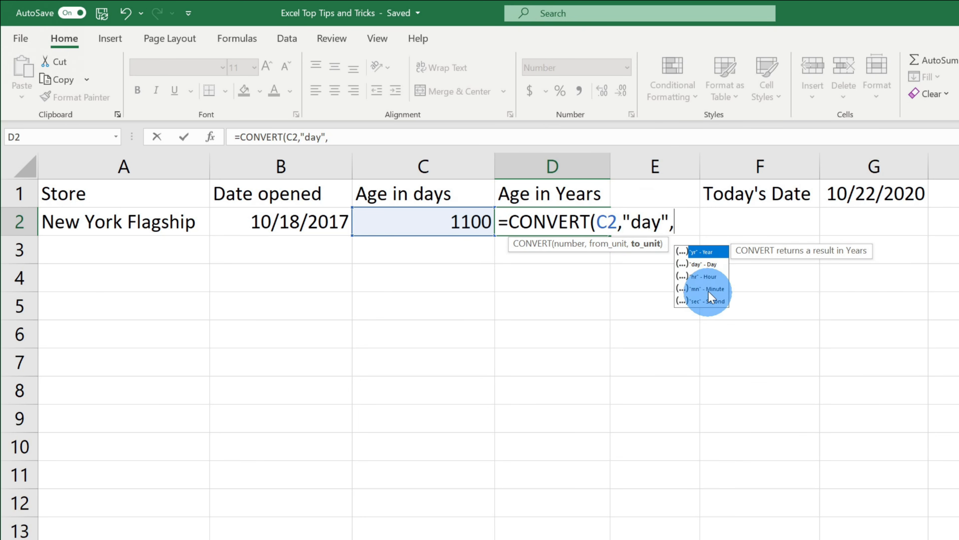
pyautogui.doubleClick(710, 253)
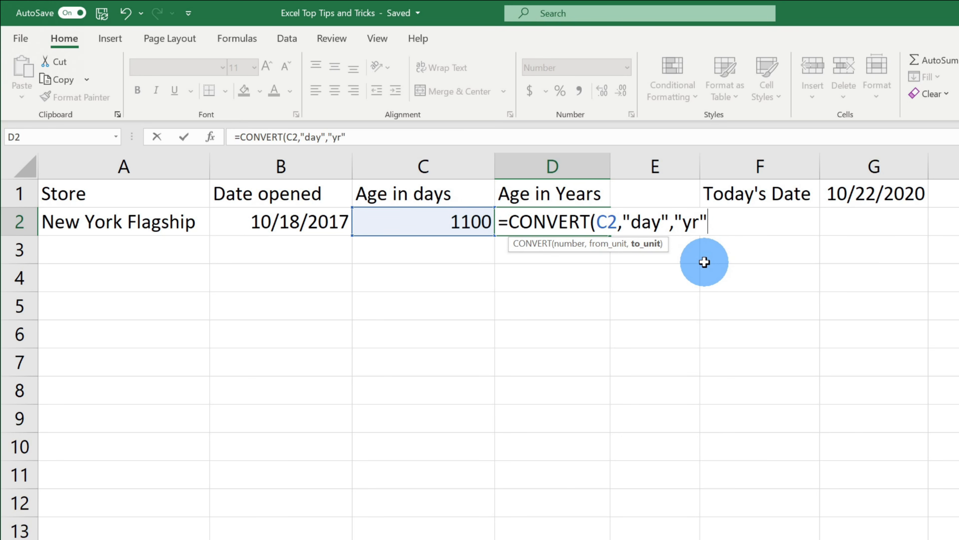
pyautogui.write(')')
pyautogui.press('Return')
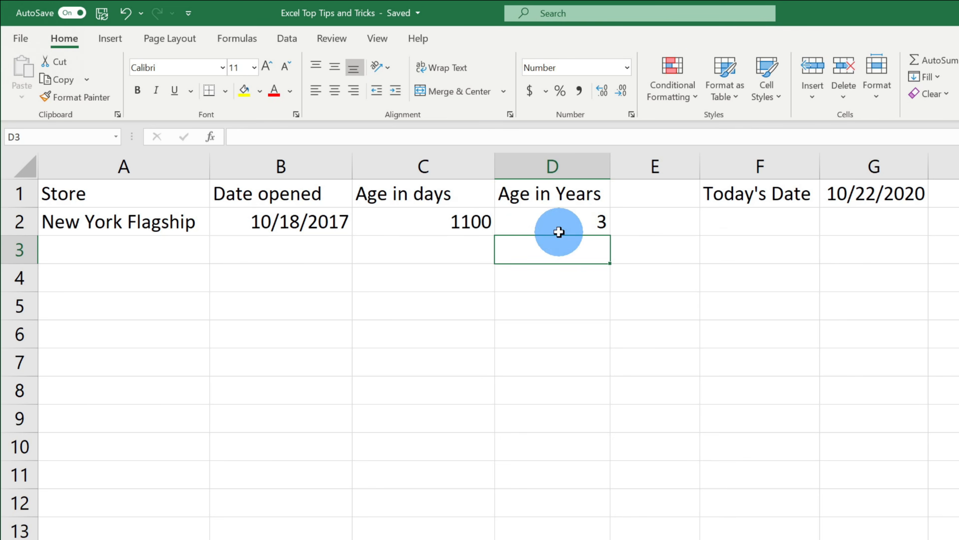
# Increase the number of decimal places displayed for the age in years in D2
pyautogui.click(561, 217)
pyautogui.click(603, 91)
pyautogui.click(604, 92)
pyautogui.click(605, 94)
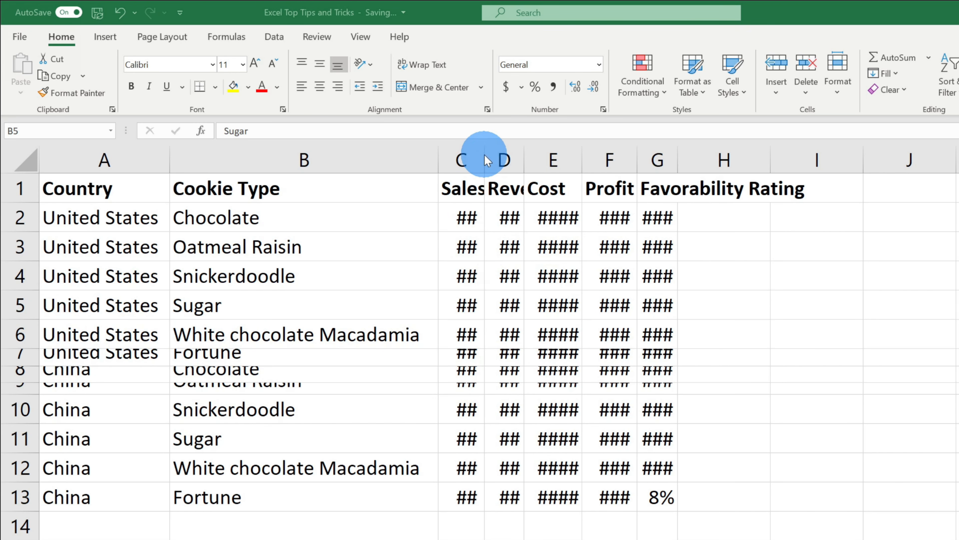
# Widen the Sales column, then autofit the Sales and Revenue columns to their contents
pyautogui.moveTo(486, 157); pyautogui.dragTo(529, 157)
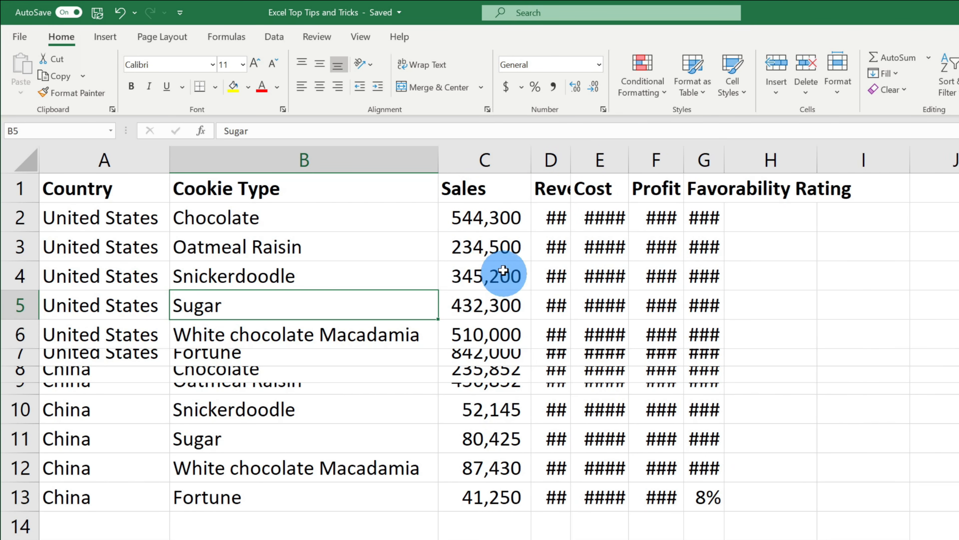
pyautogui.doubleClick(528, 160)
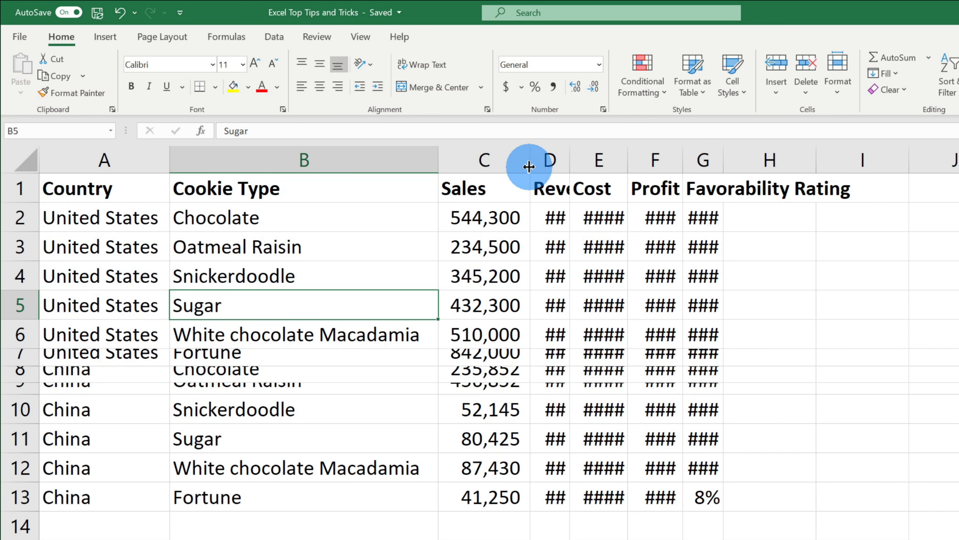
pyautogui.doubleClick(568, 158)
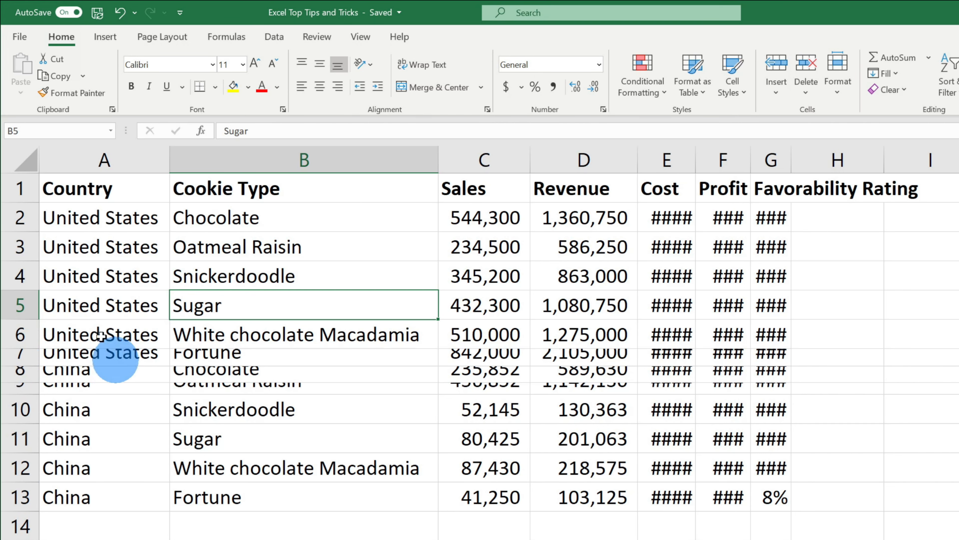
# Select the whole worksheet and autofit all column widths and row heights to their contents
pyautogui.click(28, 155)
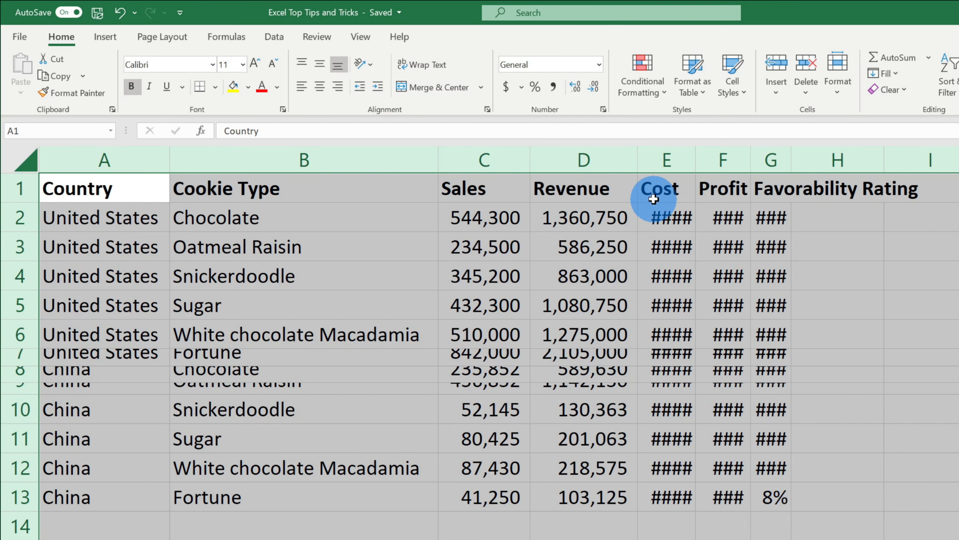
pyautogui.doubleClick(696, 159)
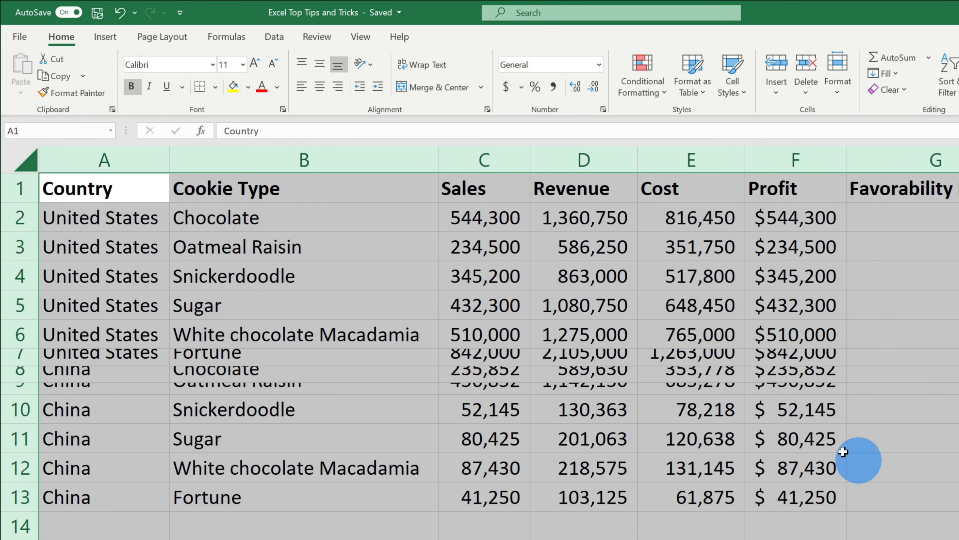
pyautogui.doubleClick(24, 348)
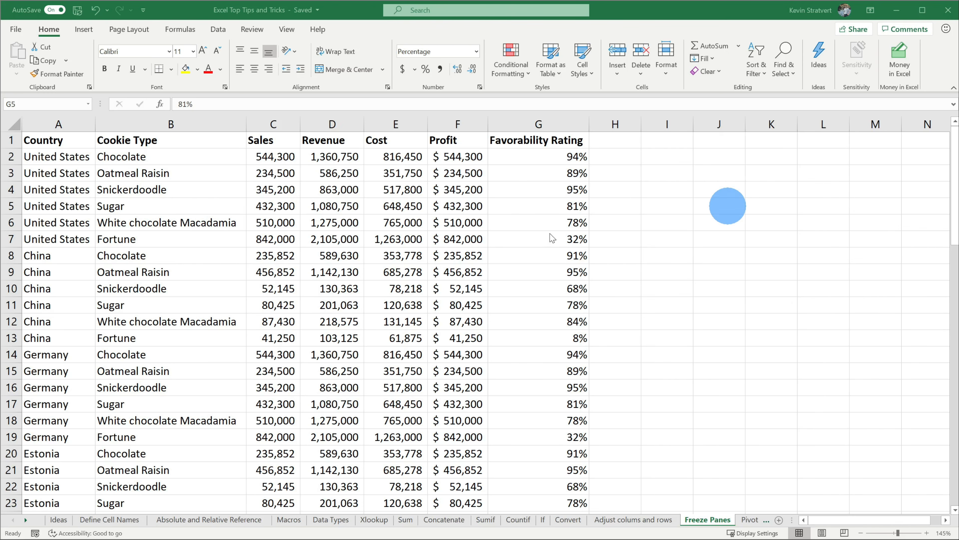
# Freeze the top row of the Freeze Panes sheet and scroll through the data to check the header
pyautogui.scroll(-8, 301, 270)
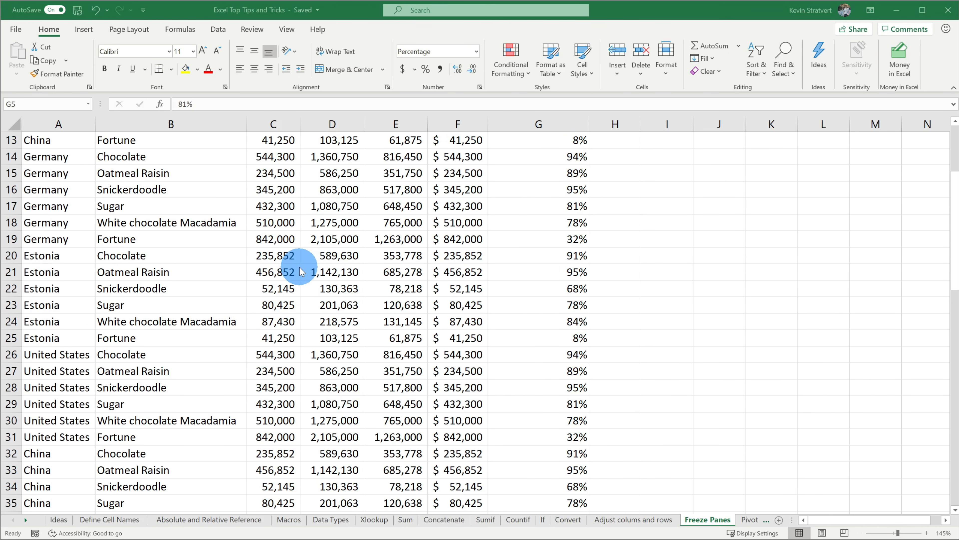
pyautogui.scroll(8, 301, 271)
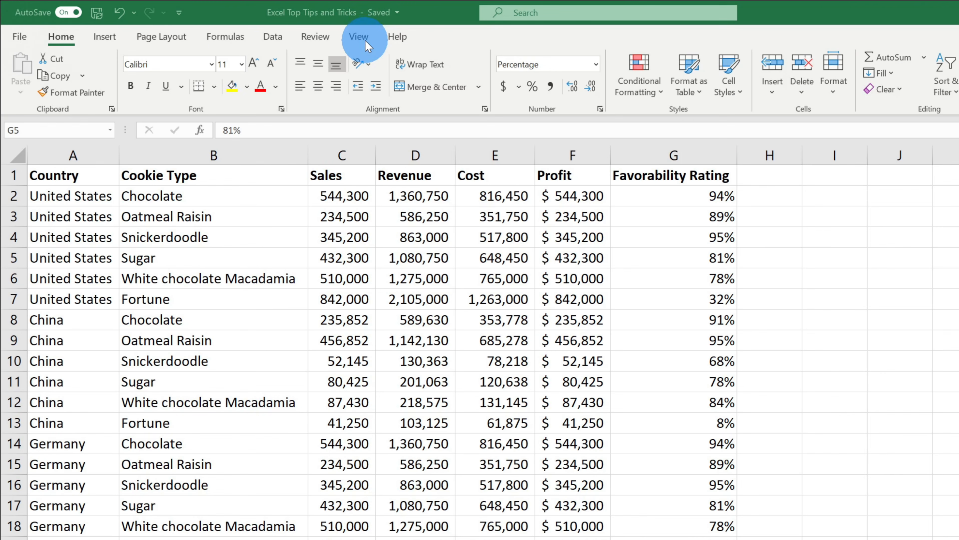
pyautogui.click(287, 29)
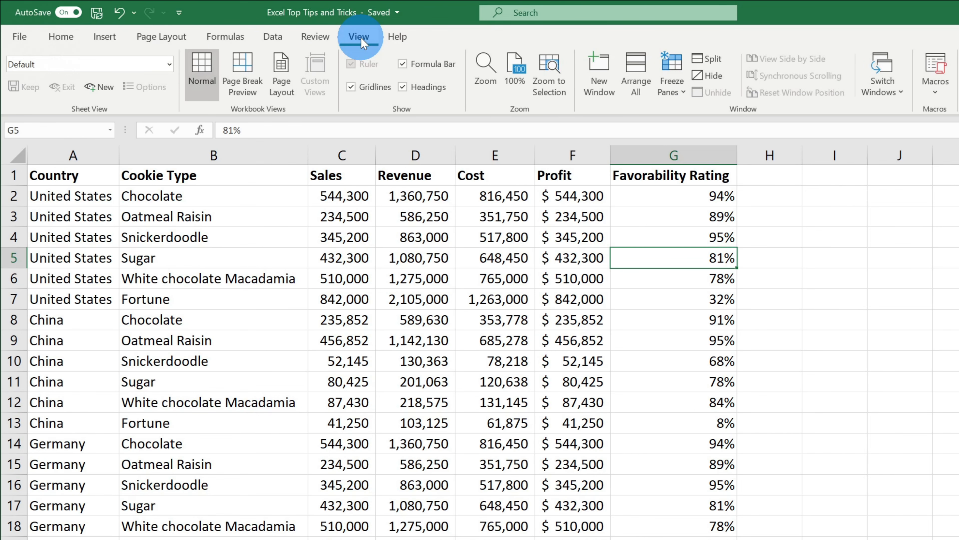
pyautogui.click(676, 86)
pyautogui.click(724, 160)
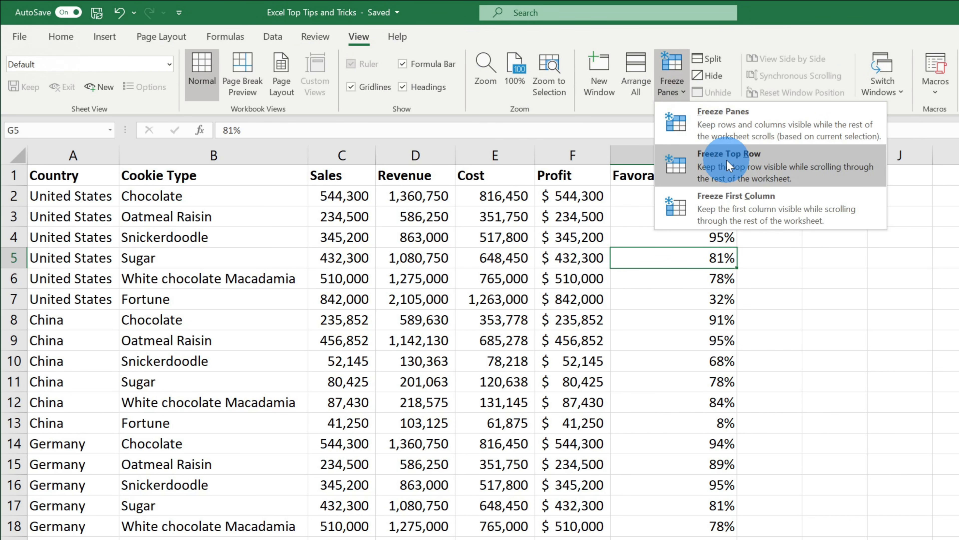
pyautogui.scroll(-5, 555, 279)
pyautogui.scroll(3, 559, 283)
pyautogui.scroll(2, 561, 287)
# Unfreeze the panes on the Freeze Panes sheet
pyautogui.click(675, 89)
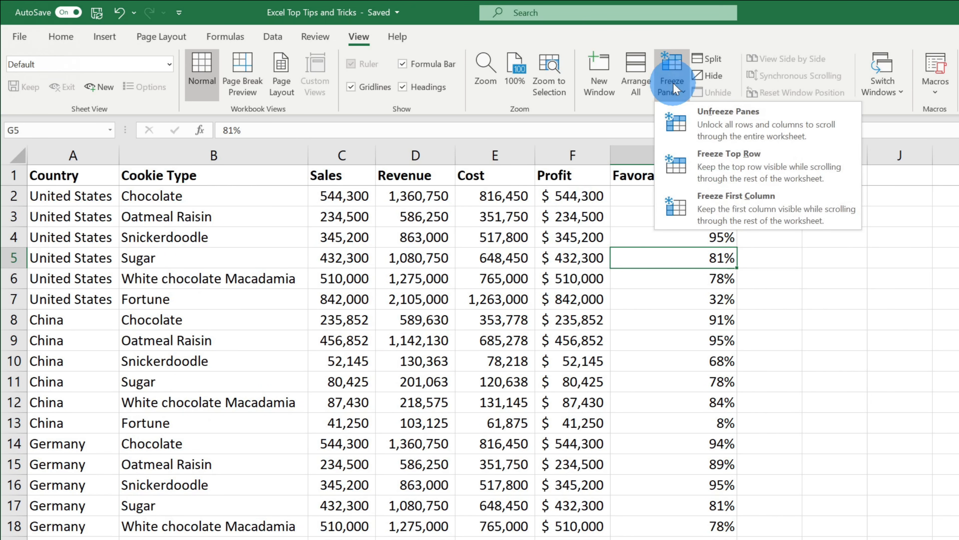
pyautogui.click(741, 198)
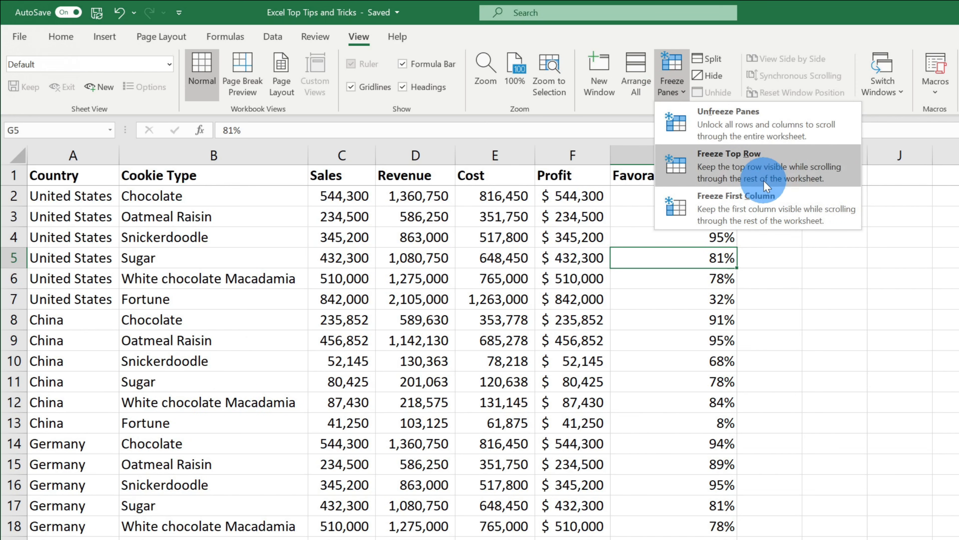
pyautogui.click(736, 132)
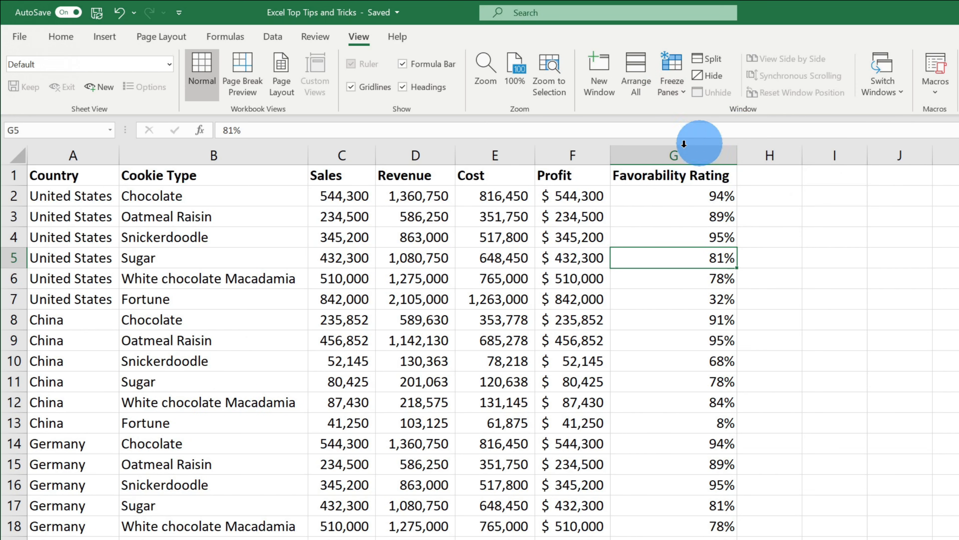
# Split the window above row 5, freeze the panes there, and scroll through the data to check the frozen rows
pyautogui.click(17, 257)
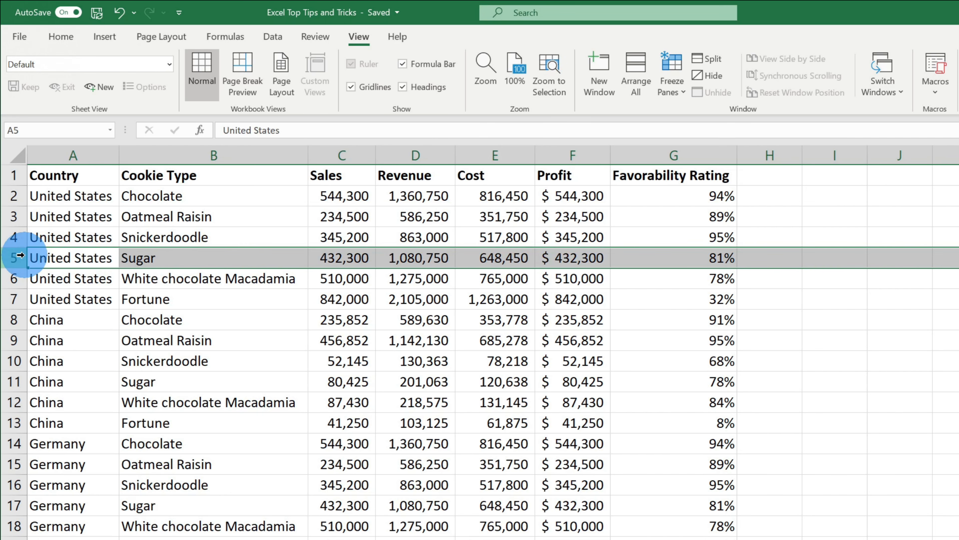
pyautogui.click(718, 60)
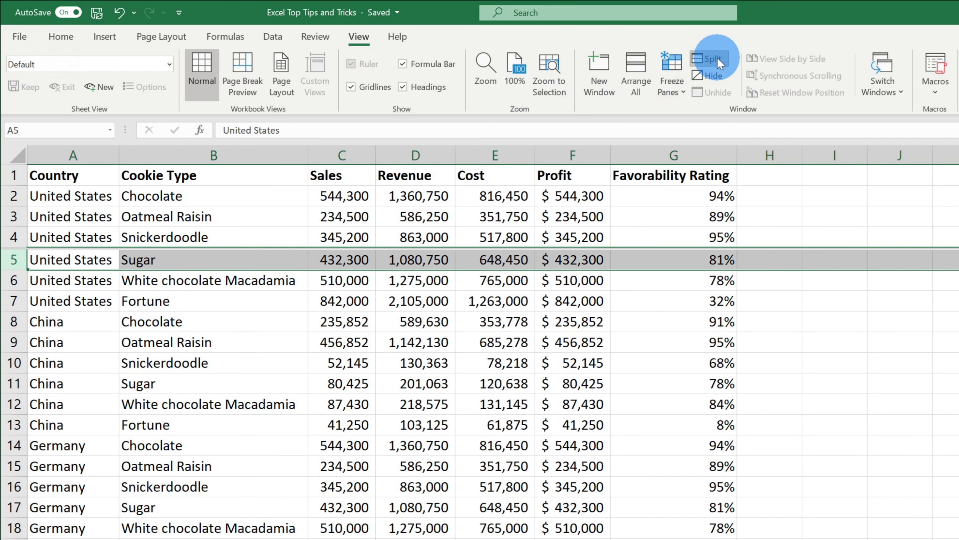
pyautogui.click(677, 57)
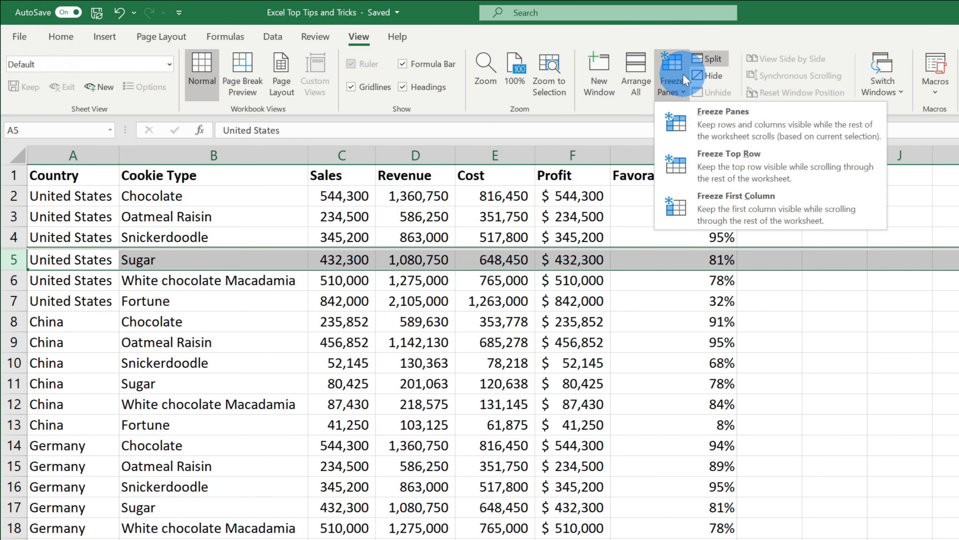
pyautogui.click(723, 124)
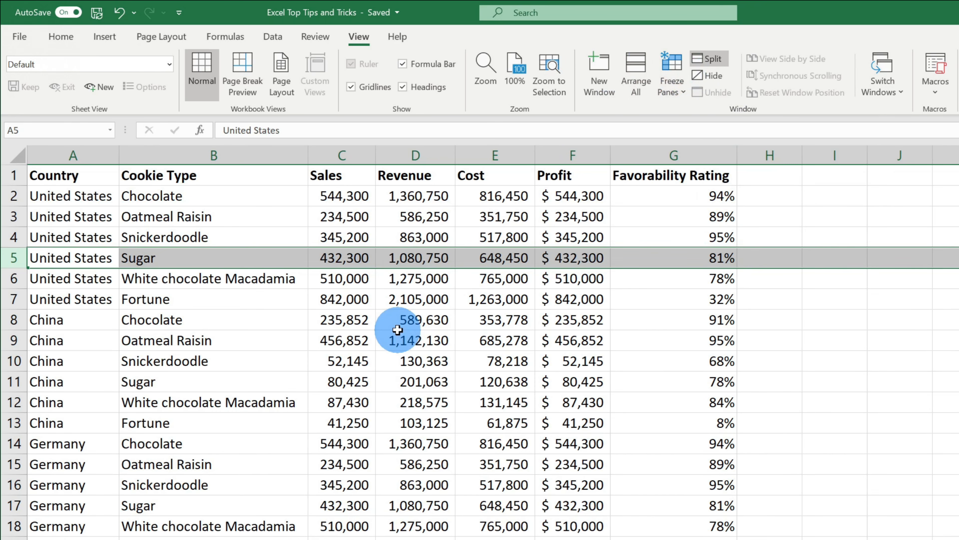
pyautogui.scroll(-7, 401, 336)
pyautogui.scroll(7, 400, 336)
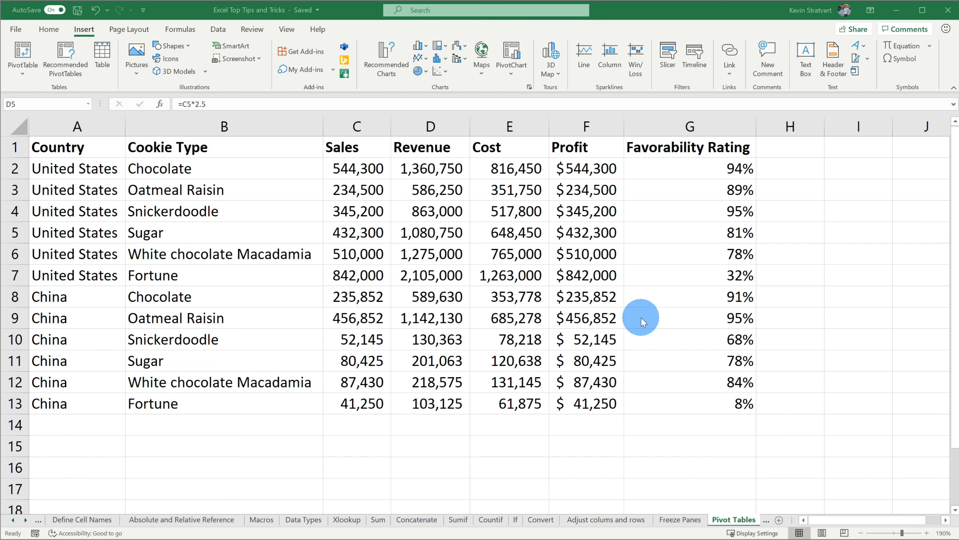
# Review the recommended PivotTables for the cookie data on the Pivot Tables sheet without inserting one
pyautogui.click(411, 260)
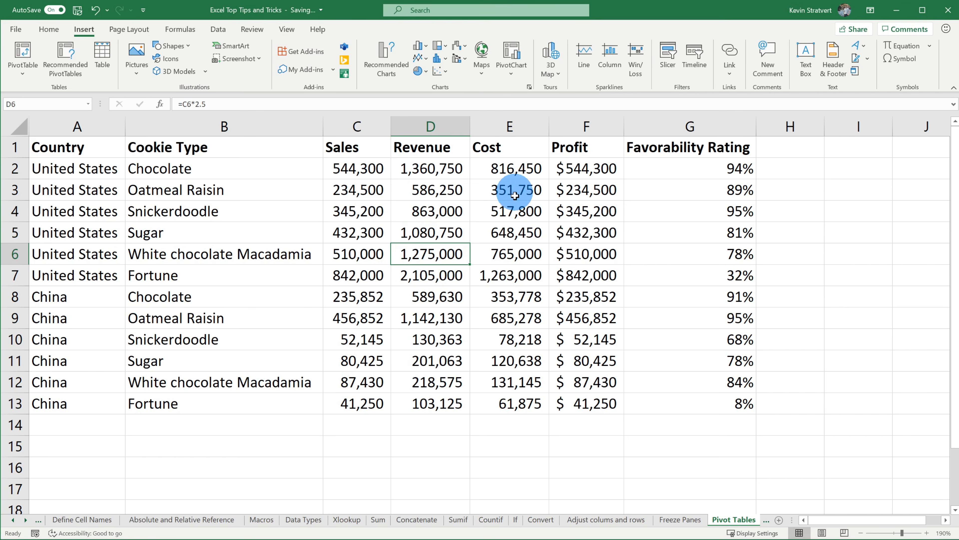
pyautogui.click(68, 61)
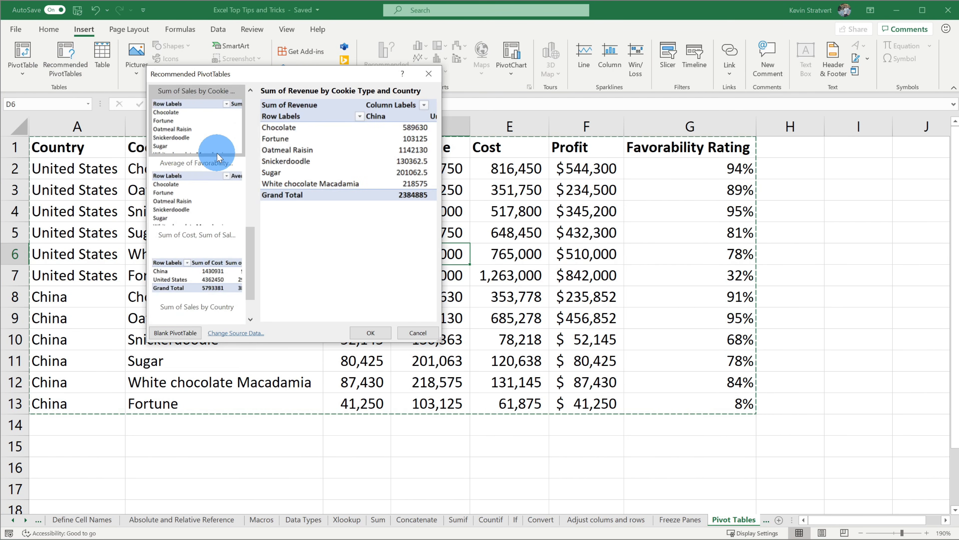
pyautogui.scroll(5, 218, 157)
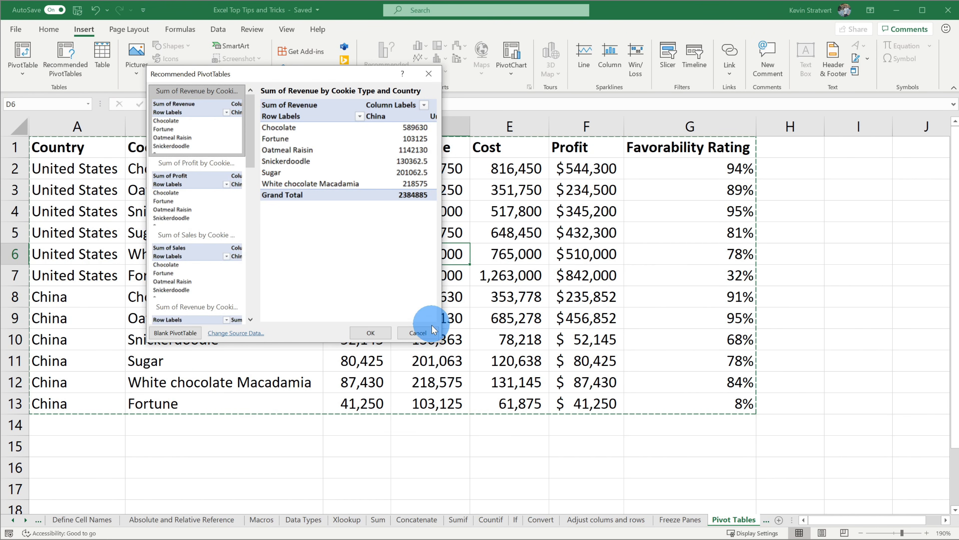
pyautogui.click(418, 332)
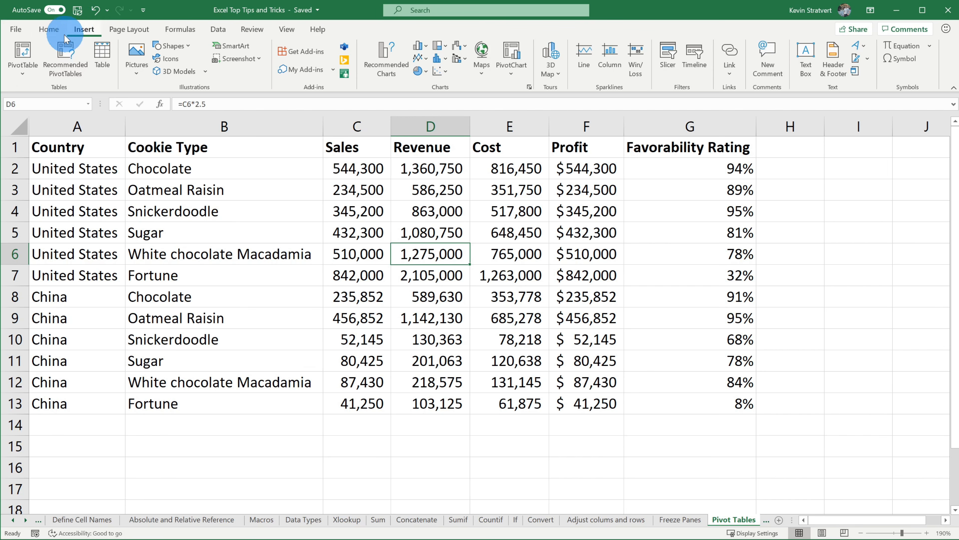
# Create a blank PivotTable from 'Pivot Tables'!A1:G13 on a new worksheet
pyautogui.click(22, 50)
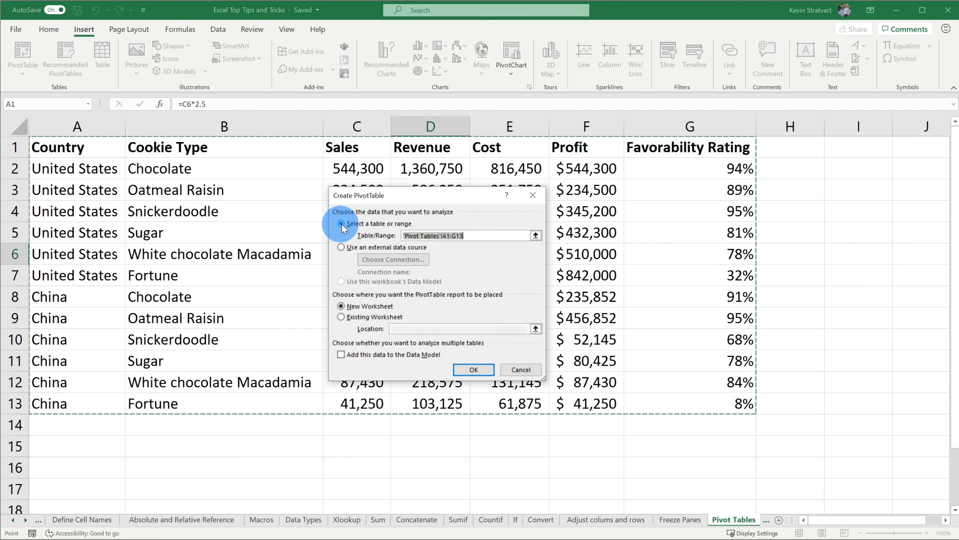
pyautogui.click(474, 370)
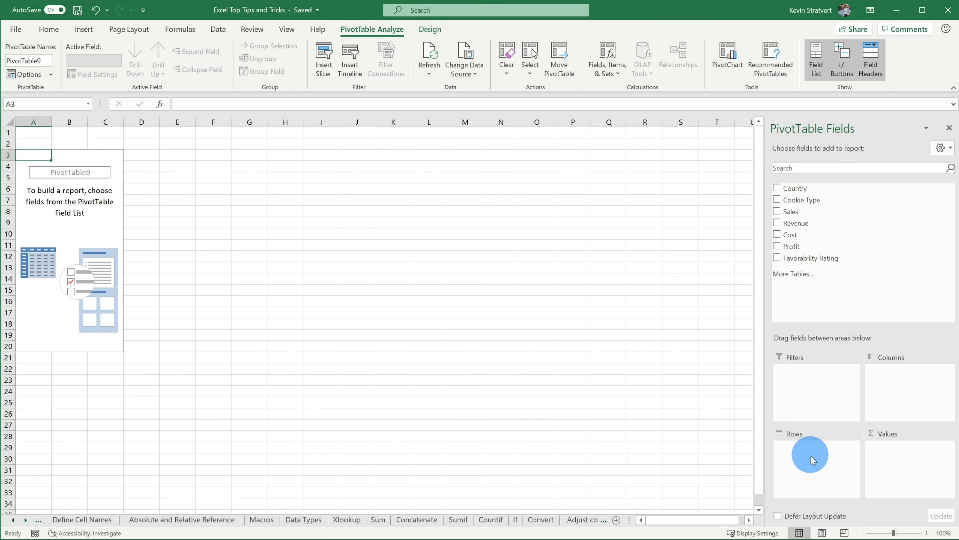
# Build the PivotTable with Country as rows and the sum of Profit as values, and check each country's figure
pyautogui.moveTo(820, 188); pyautogui.dragTo(835, 473)
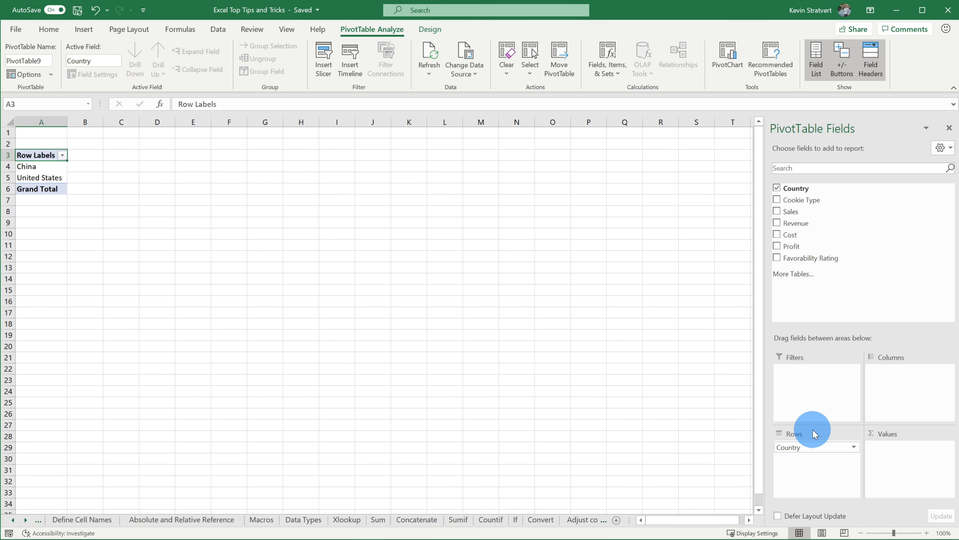
pyautogui.moveTo(802, 246); pyautogui.dragTo(940, 482)
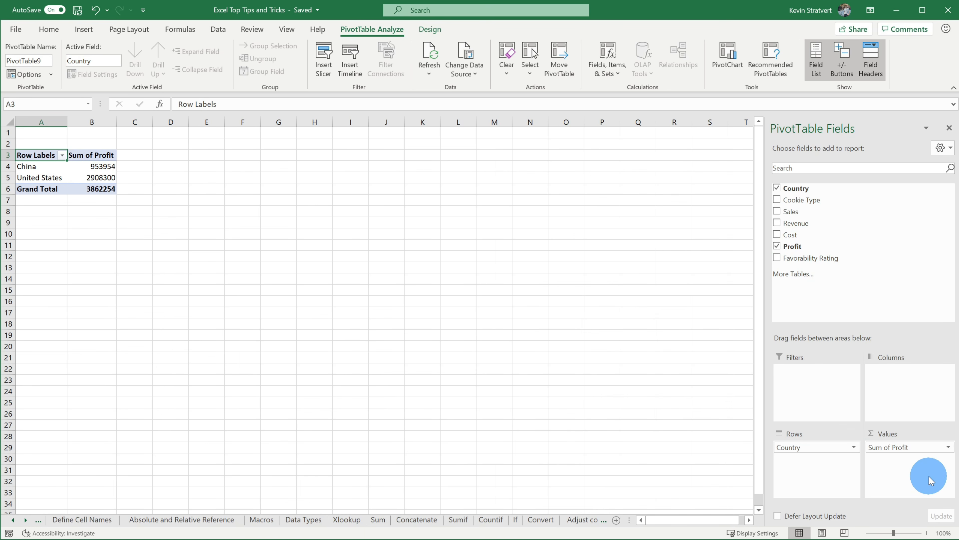
pyautogui.click(99, 175)
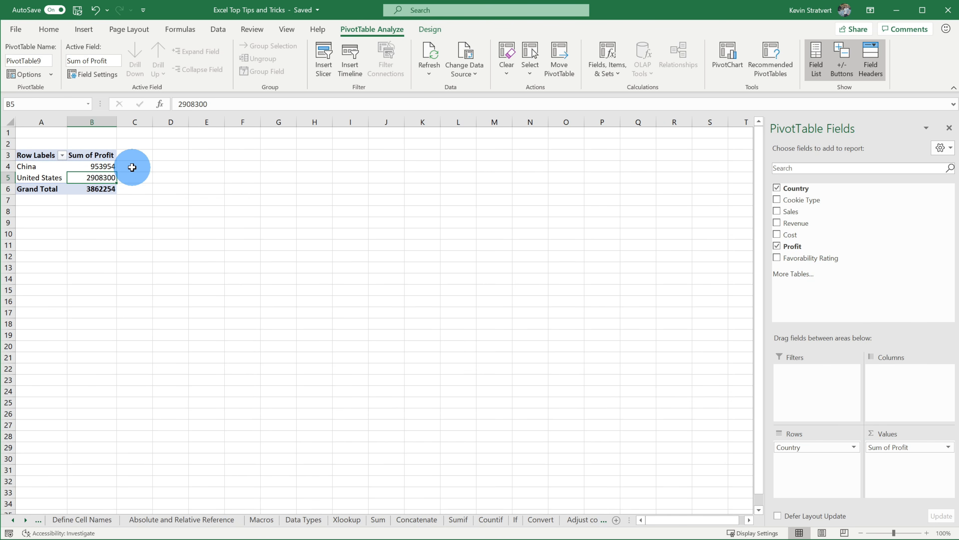
pyautogui.press('Up')
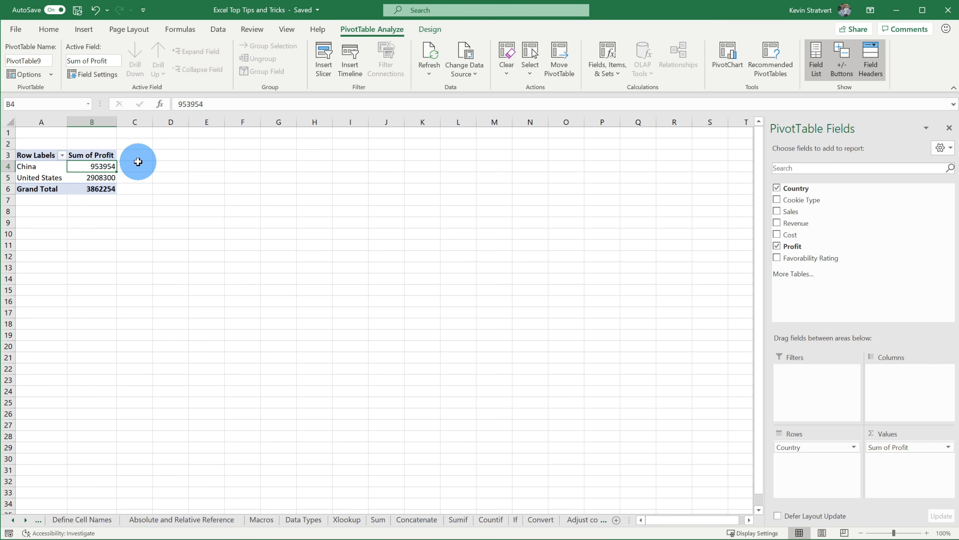
# Add Cookie Type below Country in the rows and sort the cookie types by profit from largest to smallest
pyautogui.moveTo(841, 199); pyautogui.dragTo(816, 464)
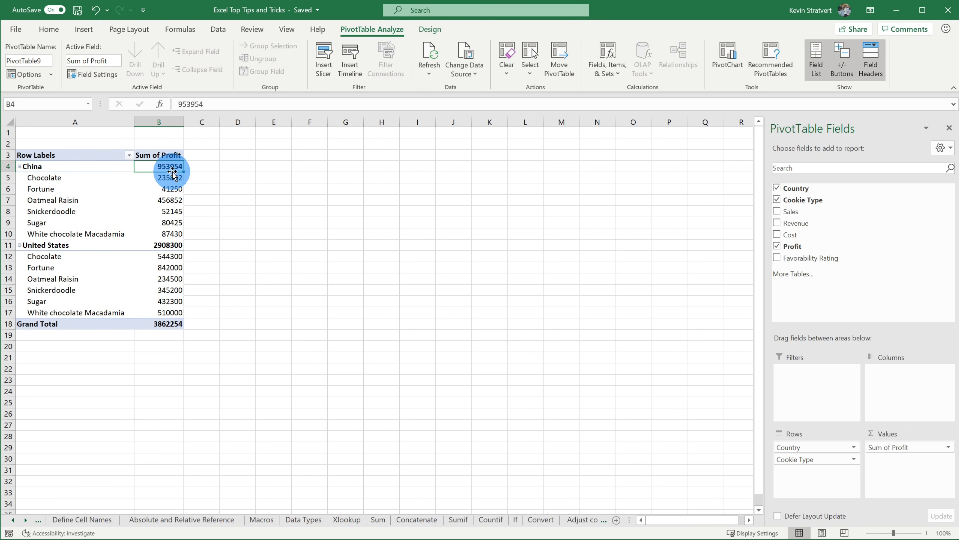
pyautogui.click(168, 179)
pyautogui.rightClick(168, 178)
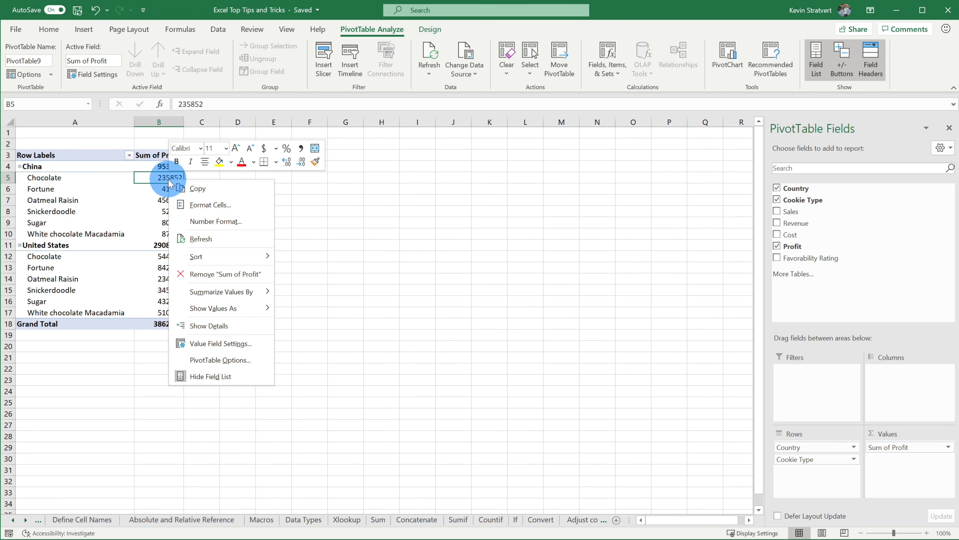
pyautogui.moveTo(206, 255)
pyautogui.click(315, 262)
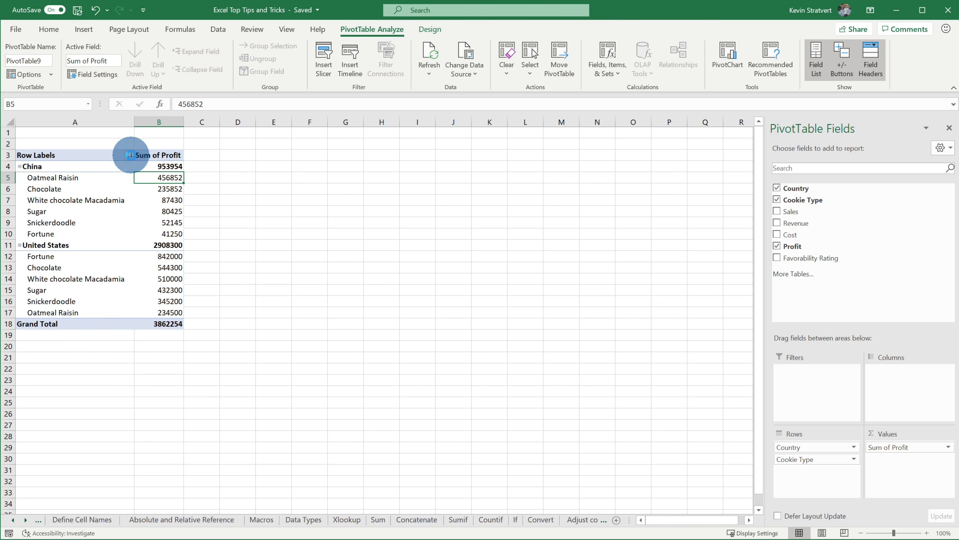
# Filter the PivotTable's Country field to show only China
pyautogui.click(129, 155)
pyautogui.click(28, 324)
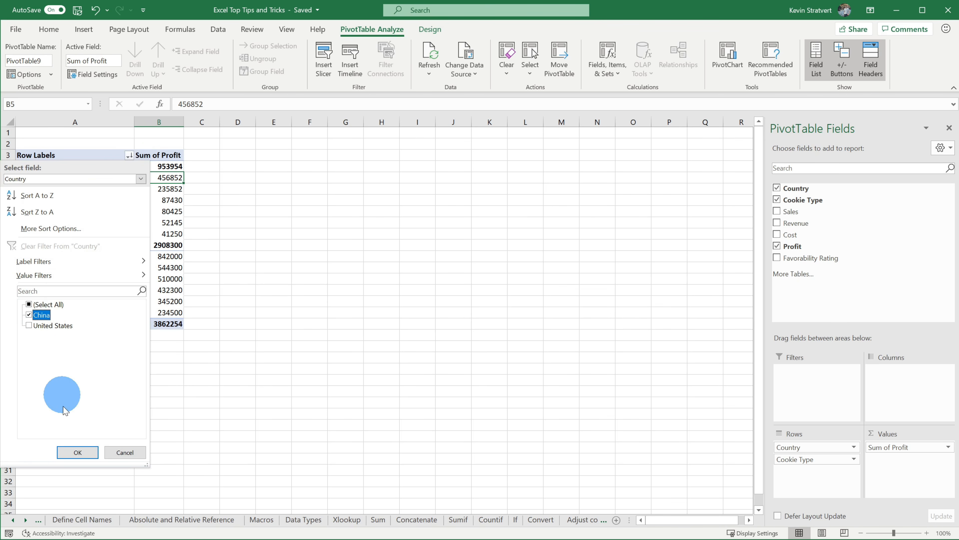
pyautogui.click(75, 452)
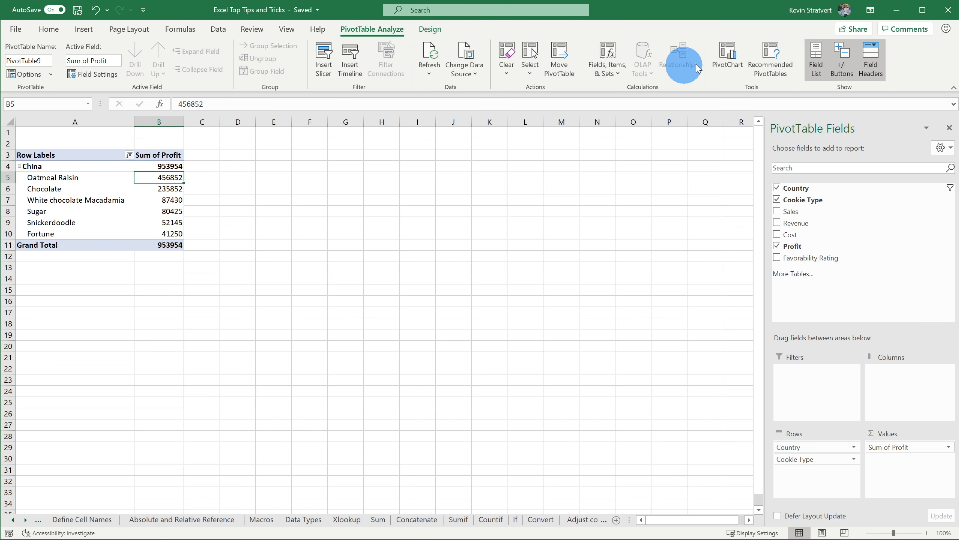
# Insert a Clustered Column PivotChart from the filtered PivotTable
pyautogui.click(724, 63)
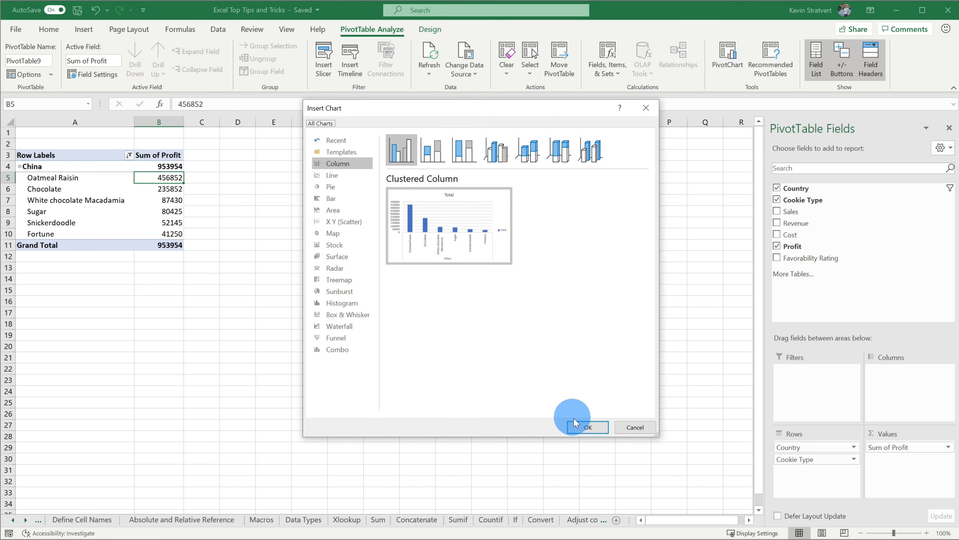
pyautogui.click(582, 422)
pyautogui.moveTo(509, 389); pyautogui.dragTo(638, 407)
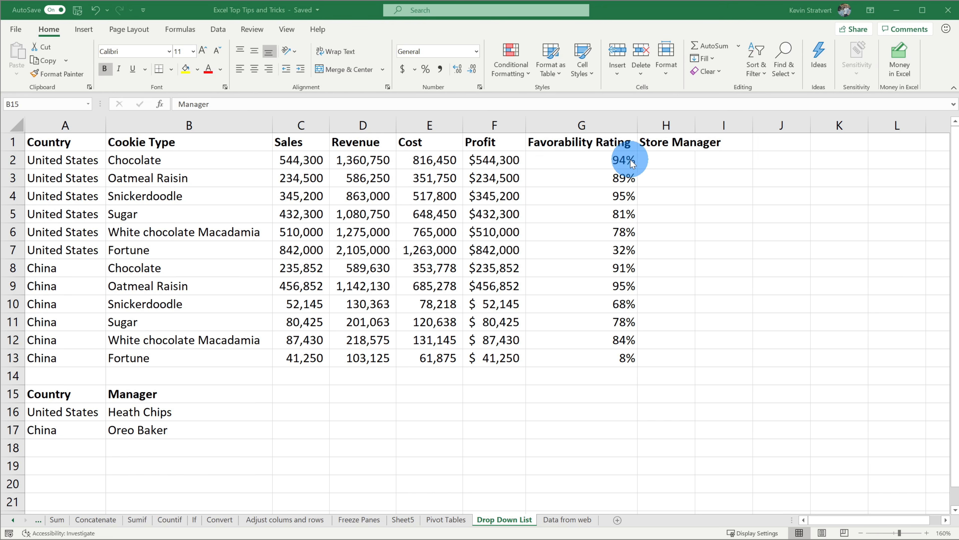
# Add List data validation to cell H2 under Store Manager on the Drop Down List sheet, using =$B$16:$B$17 as the source
pyautogui.click(662, 162)
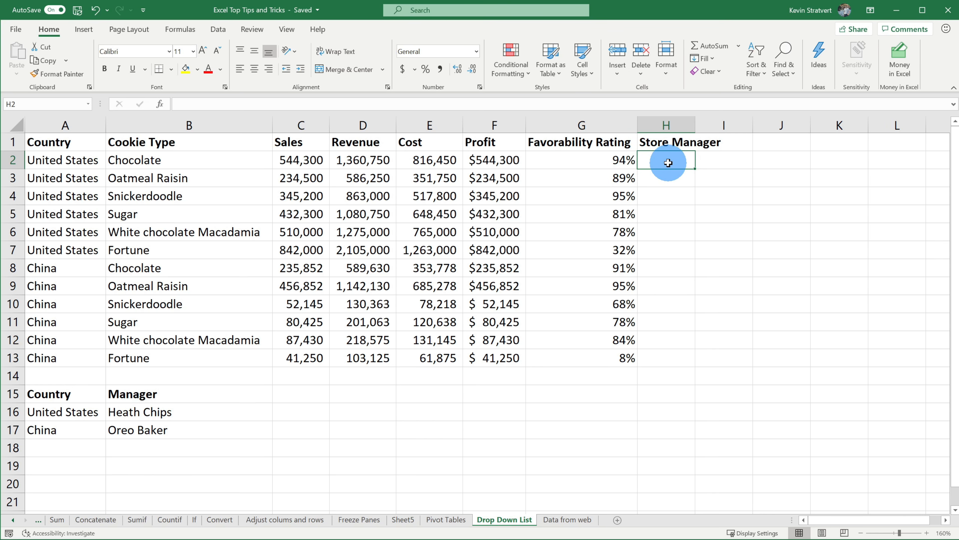
pyautogui.click(217, 30)
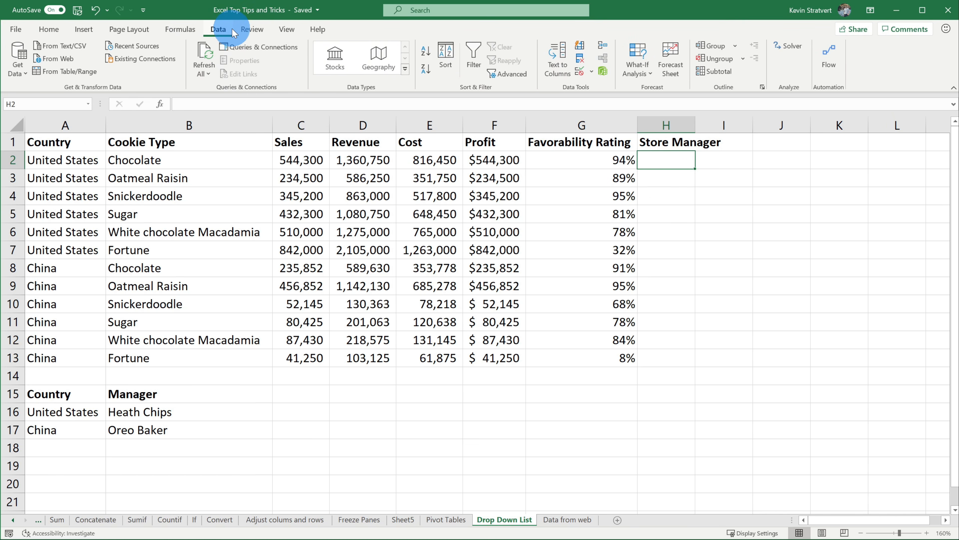
pyautogui.click(580, 77)
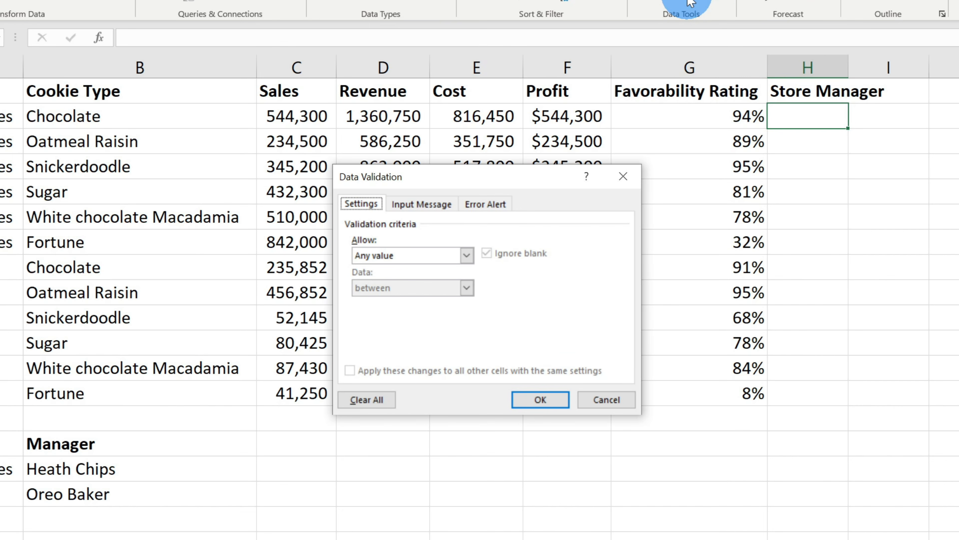
pyautogui.click(466, 255)
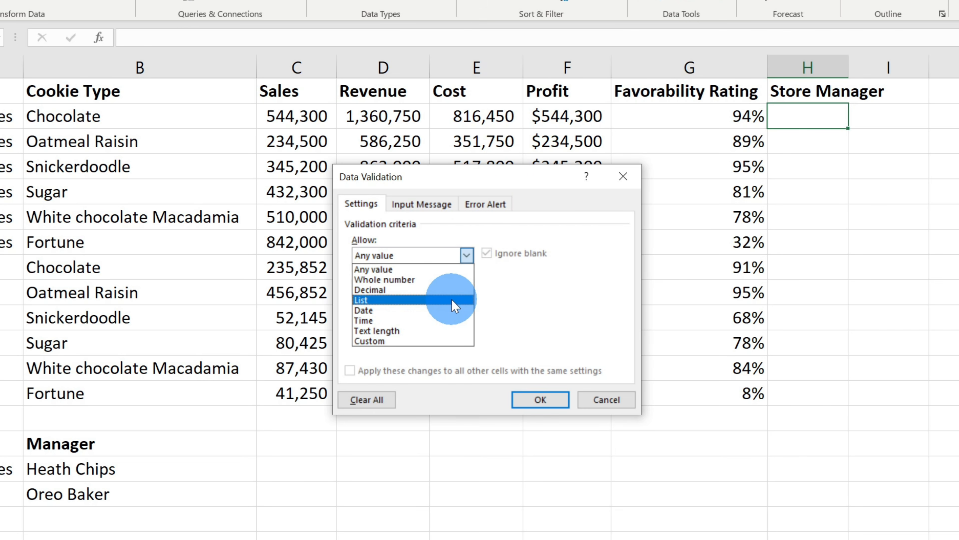
pyautogui.click(452, 300)
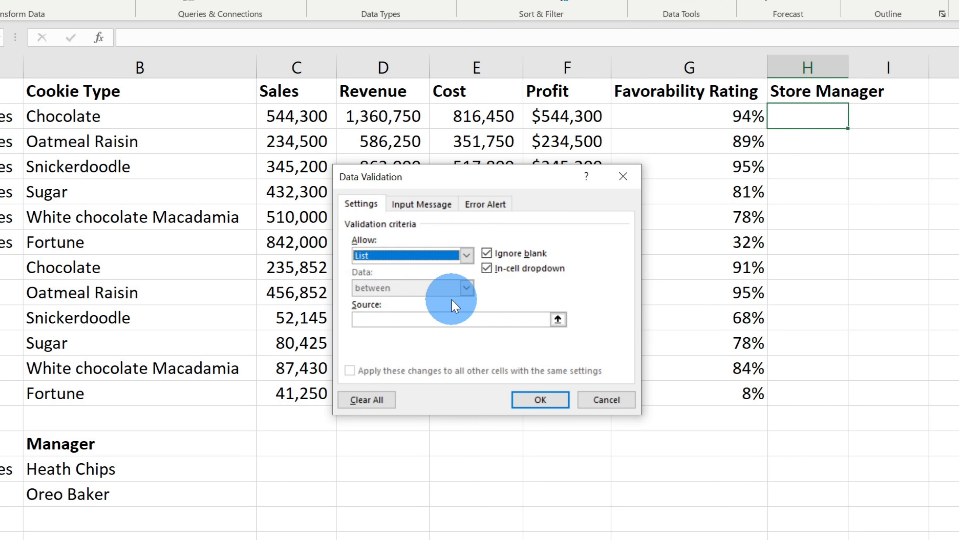
pyautogui.click(558, 320)
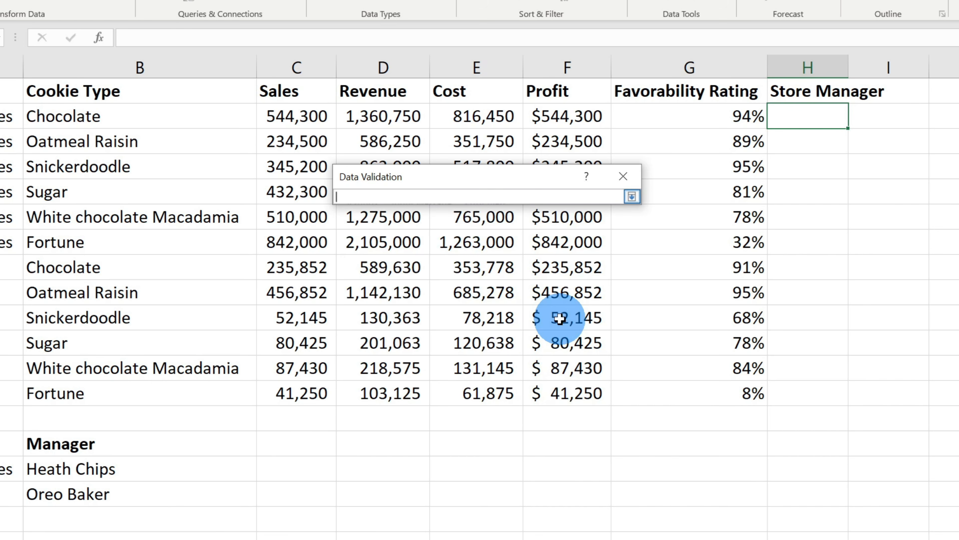
pyautogui.moveTo(106, 470); pyautogui.dragTo(106, 495)
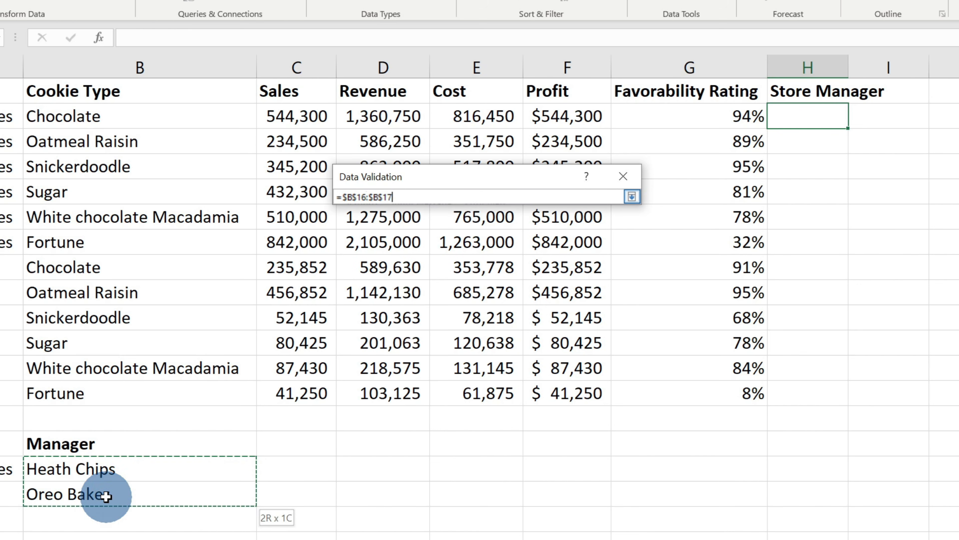
pyautogui.click(632, 196)
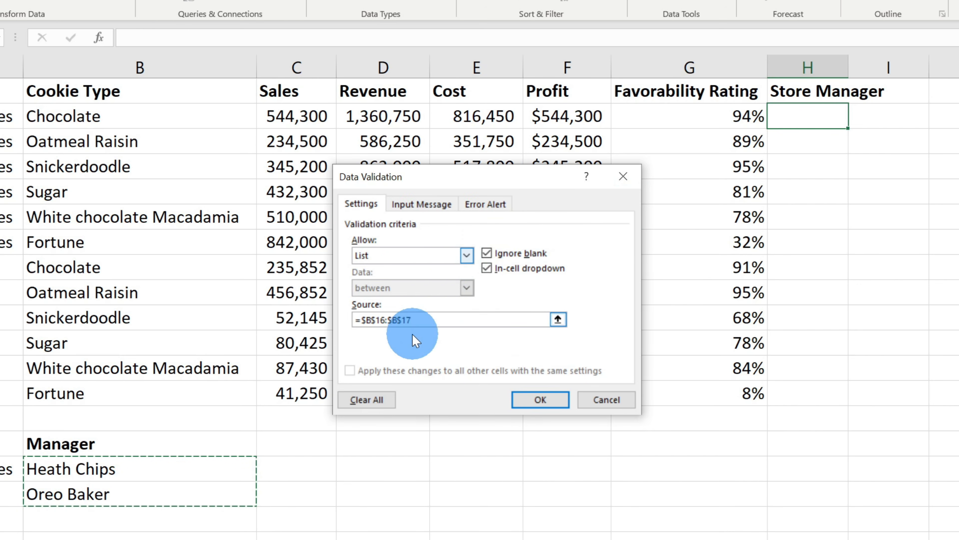
pyautogui.click(542, 397)
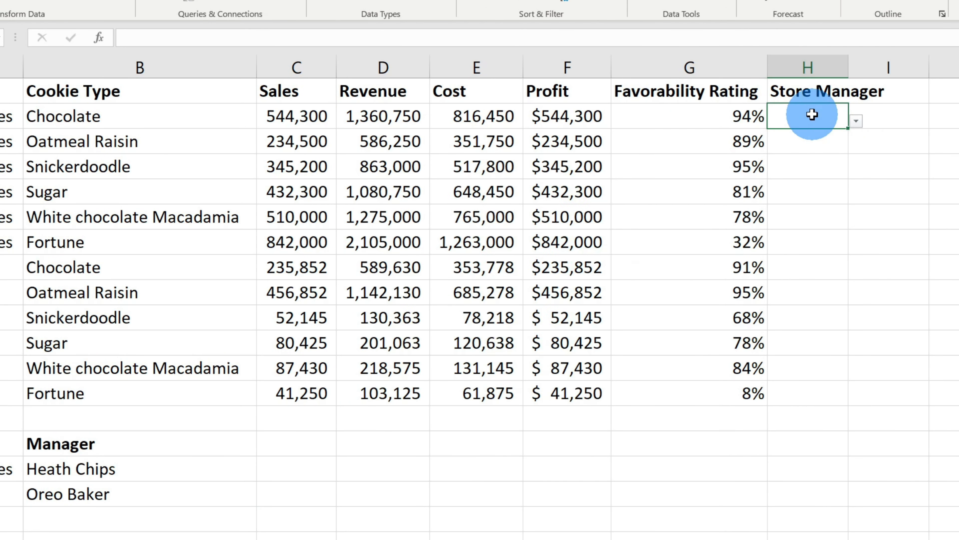
# Check the choices in H2's drop-down list, fill the list down through H13, and spot-check the filled cells
pyautogui.click(856, 121)
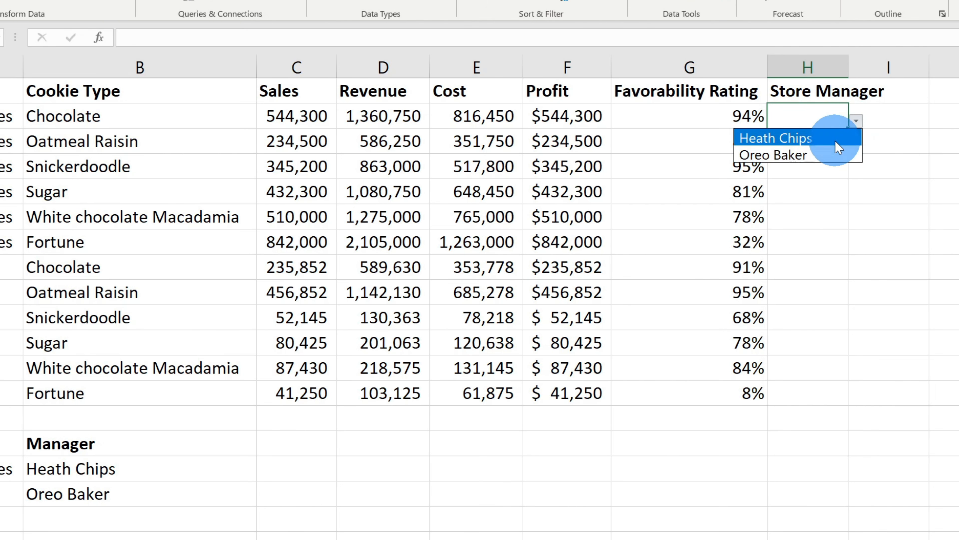
pyautogui.click(832, 117)
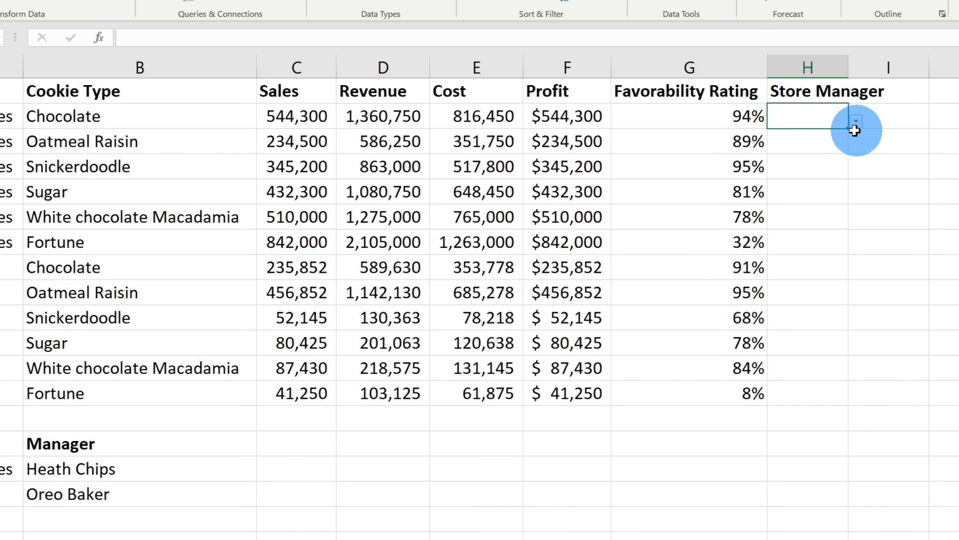
pyautogui.moveTo(848, 129); pyautogui.dragTo(827, 397)
pyautogui.click(804, 231)
pyautogui.click(805, 292)
pyautogui.click(805, 370)
pyautogui.click(805, 201)
pyautogui.click(804, 125)
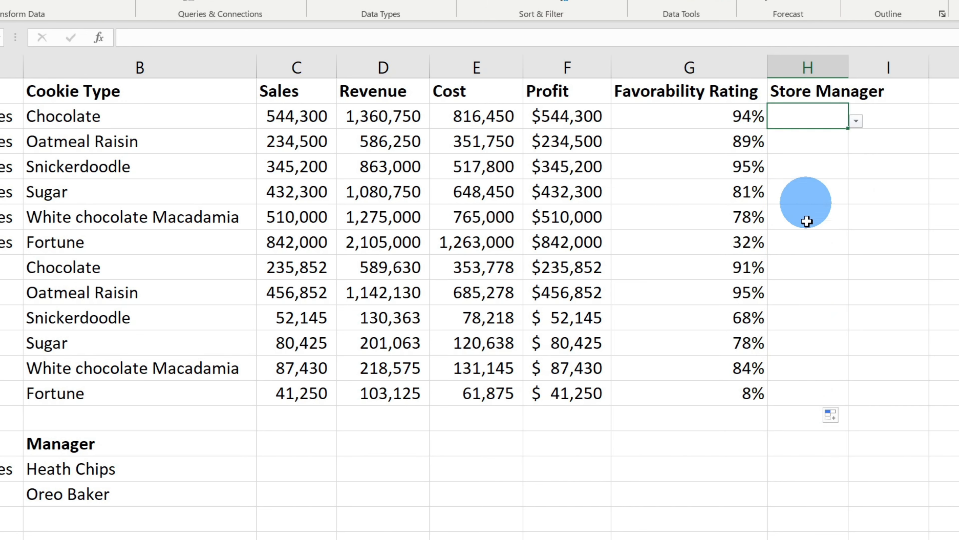
# Assign the second listed manager to the United States Fortune row using the drop-down list in H7
pyautogui.click(807, 245)
pyautogui.click(856, 248)
pyautogui.click(793, 278)
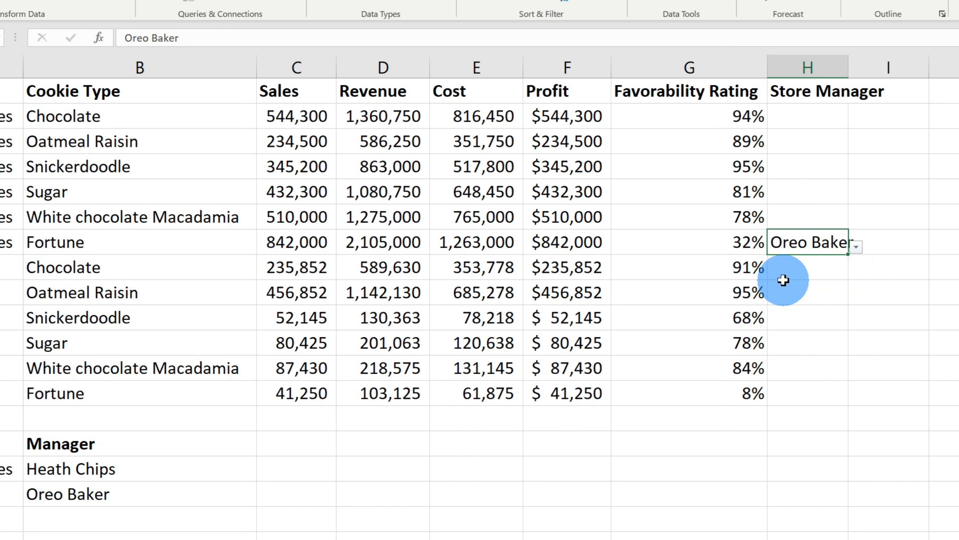
pyautogui.click(805, 292)
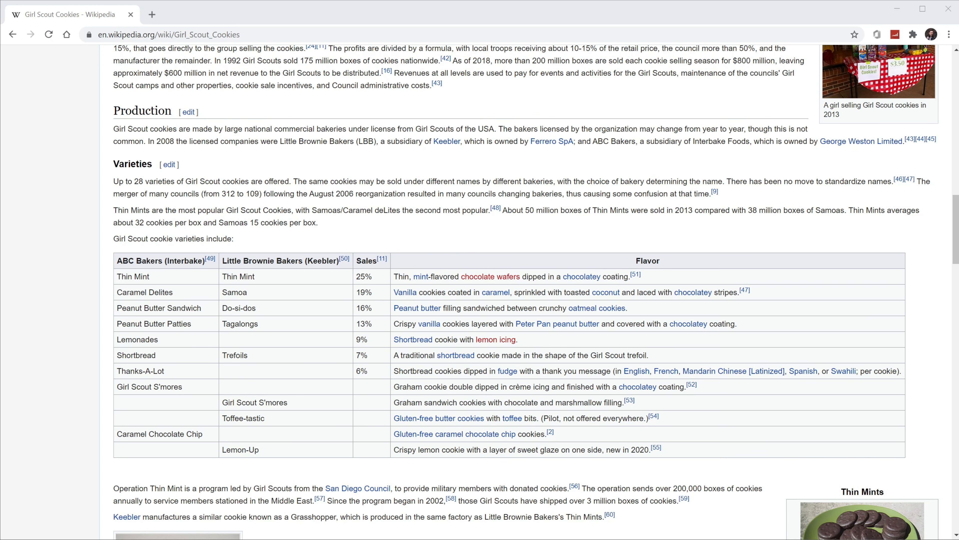
pyautogui.scroll(-1, 381, 265)
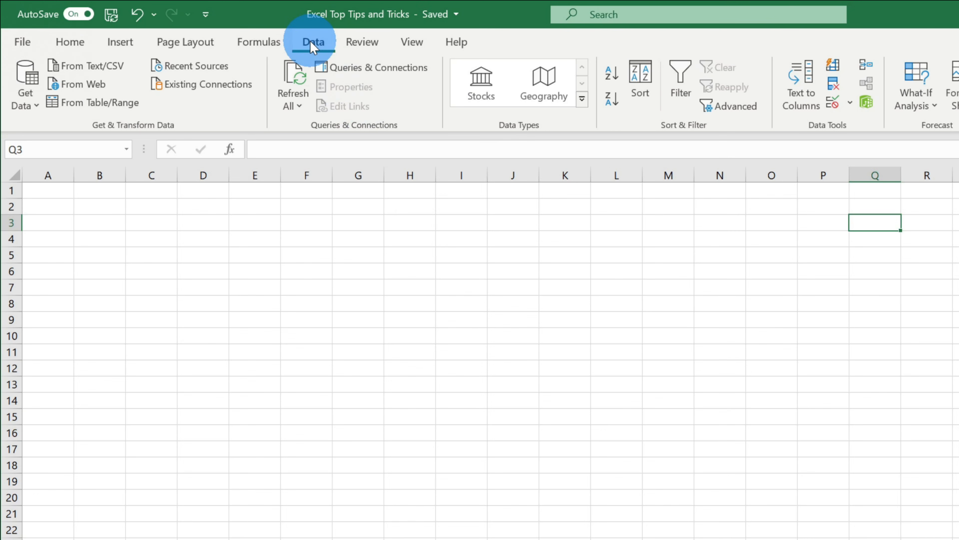
pyautogui.click(86, 87)
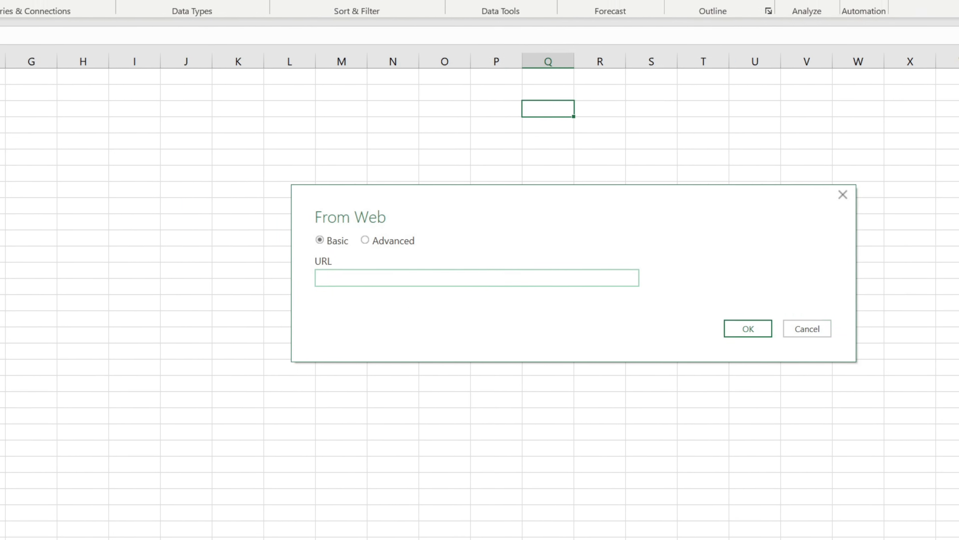
pyautogui.click(274, 250)
pyautogui.hotkey('ctrl', 'v')
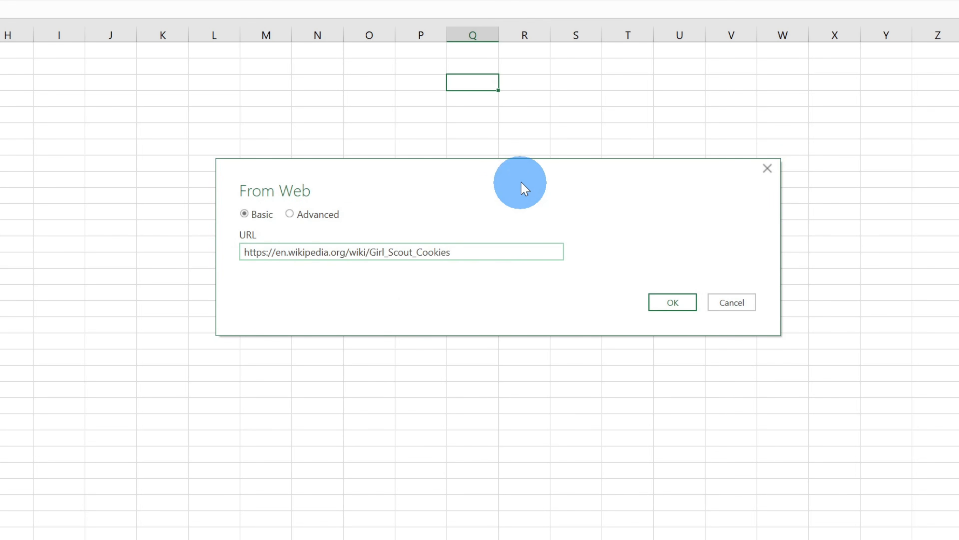
pyautogui.click(676, 302)
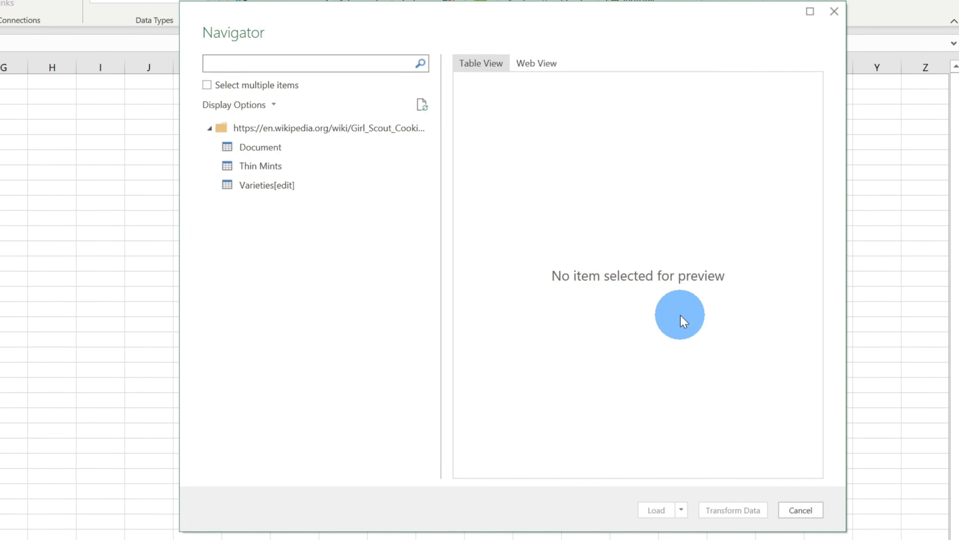
# Preview the page's Document and Thin Mints tables, and choose the Varieties[edit] table for import
pyautogui.click(294, 148)
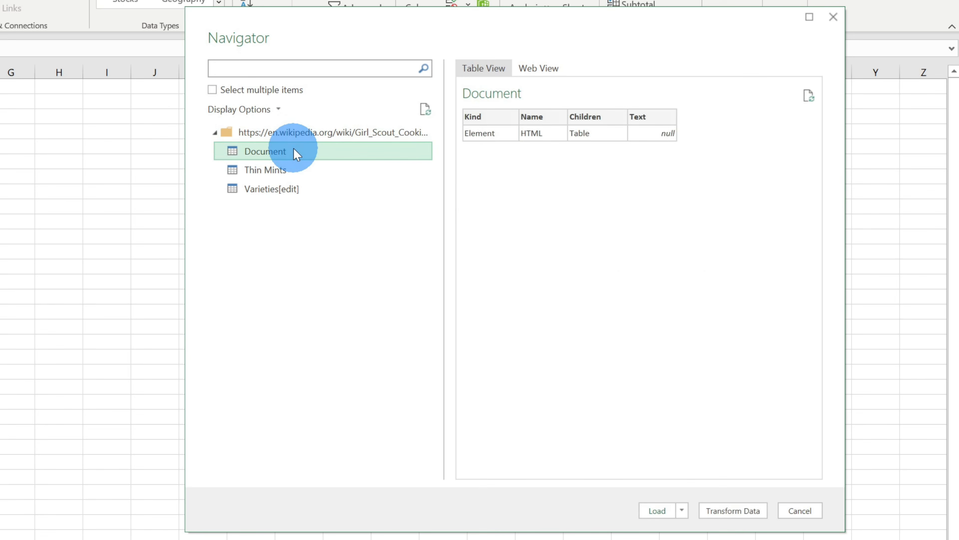
pyautogui.click(310, 168)
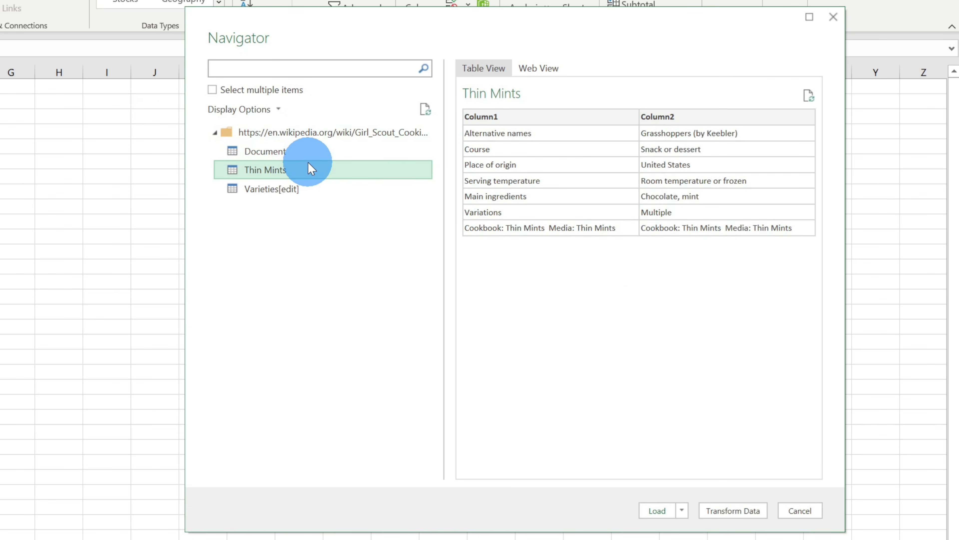
pyautogui.click(306, 188)
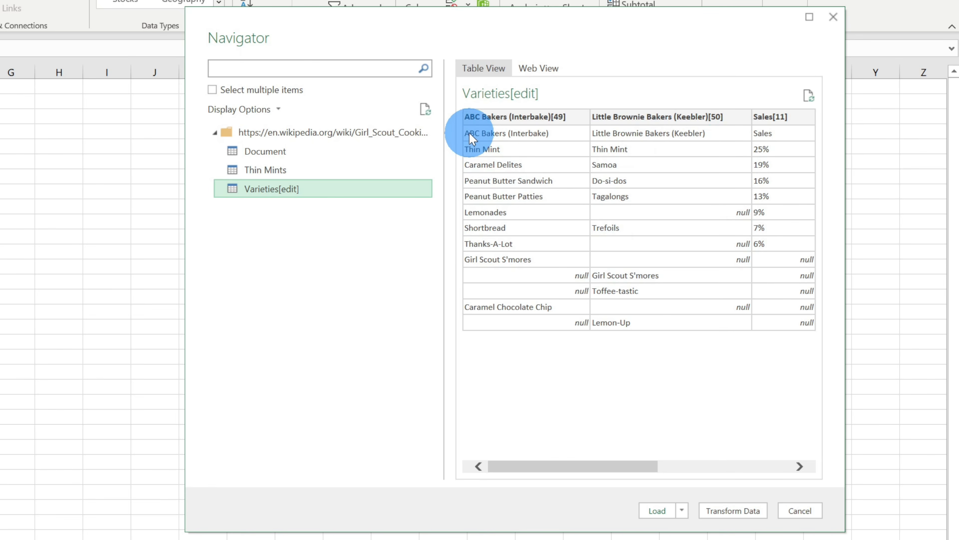
pyautogui.moveTo(616, 469); pyautogui.dragTo(554, 462)
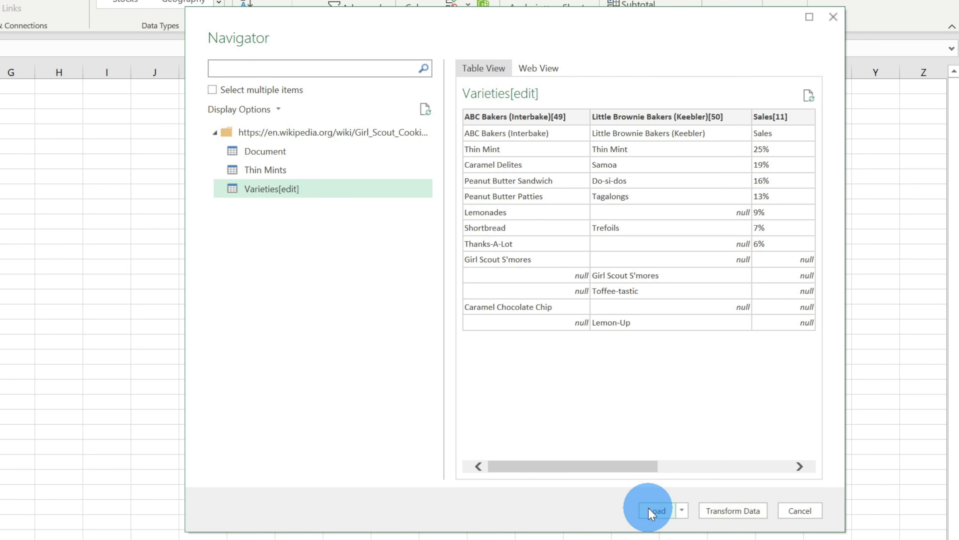
# Open the Varieties[edit] table for transformation in Power Query and remove its top 1 row, which repeats the column headers
pyautogui.click(742, 511)
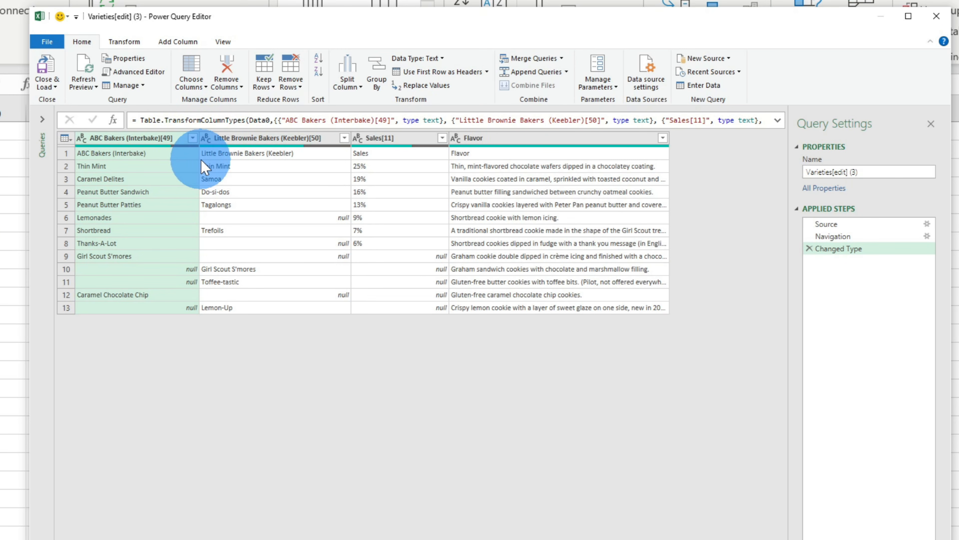
pyautogui.click(66, 153)
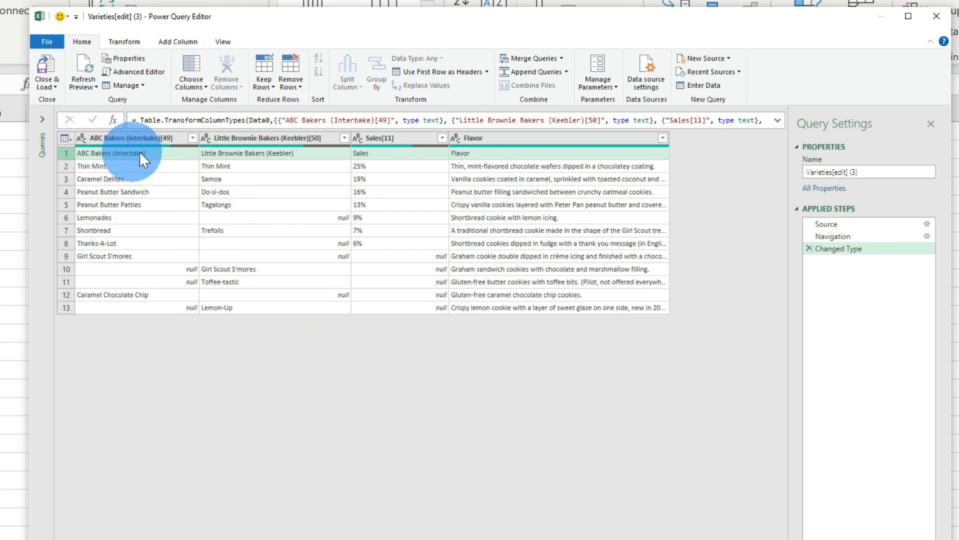
pyautogui.click(295, 85)
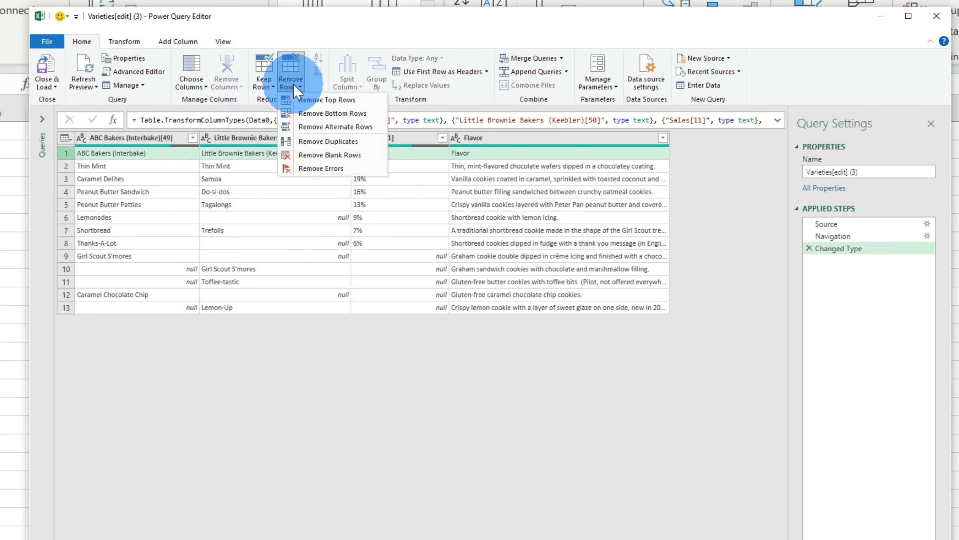
pyautogui.click(307, 98)
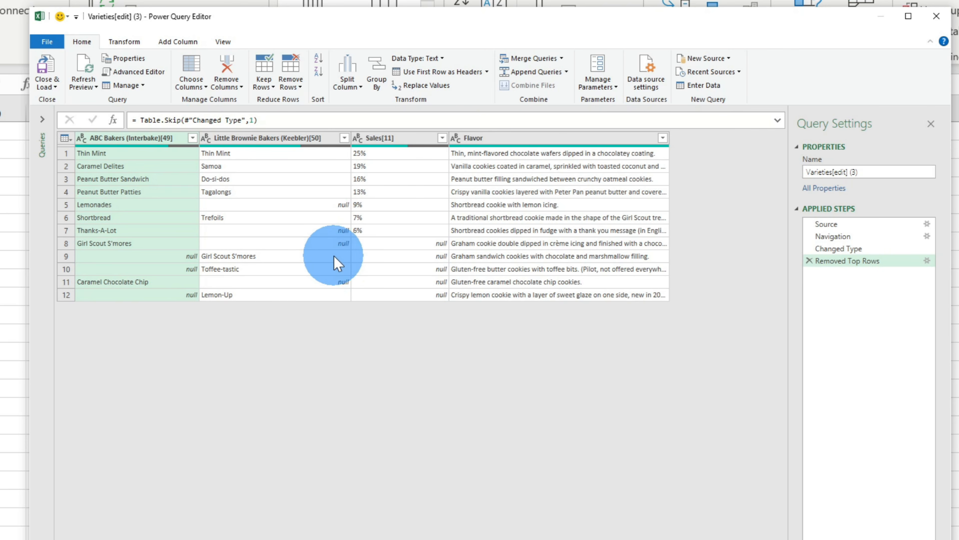
# Remove the Flavor column from the query and load the cleaned table into the workbook
pyautogui.click(502, 140)
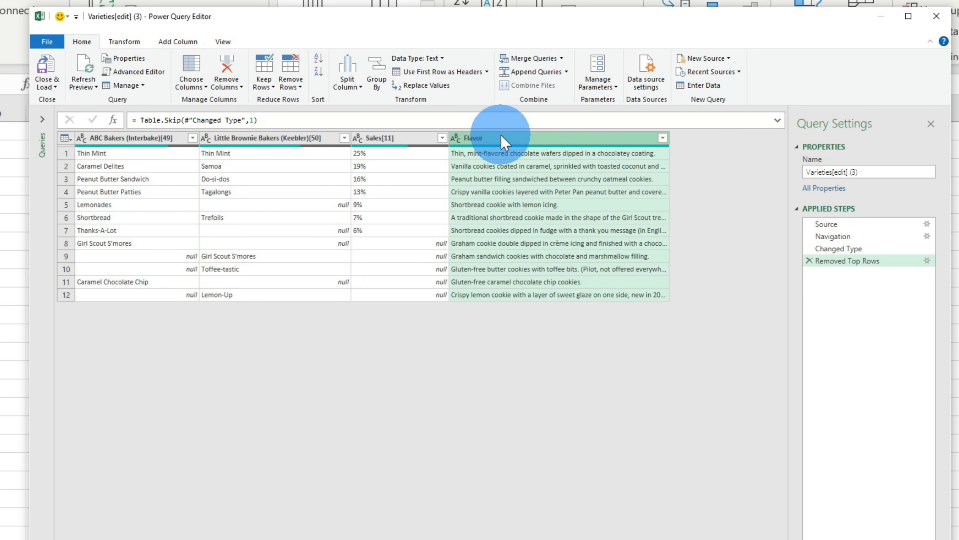
pyautogui.rightClick(504, 143)
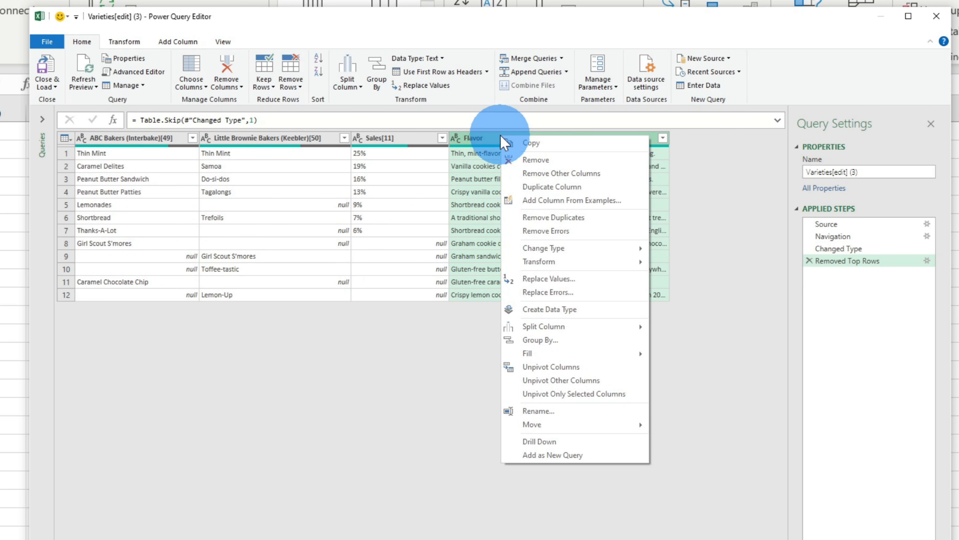
pyautogui.click(541, 160)
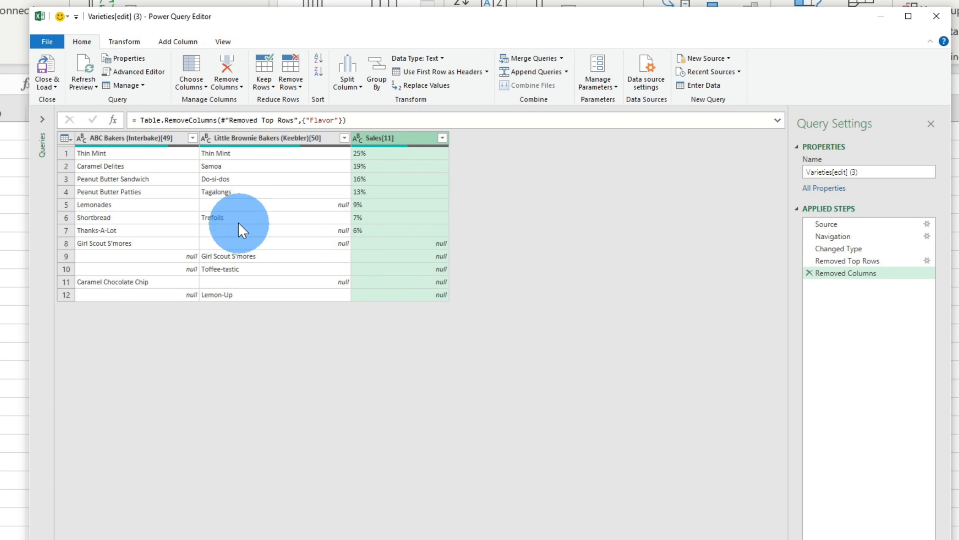
pyautogui.click(44, 63)
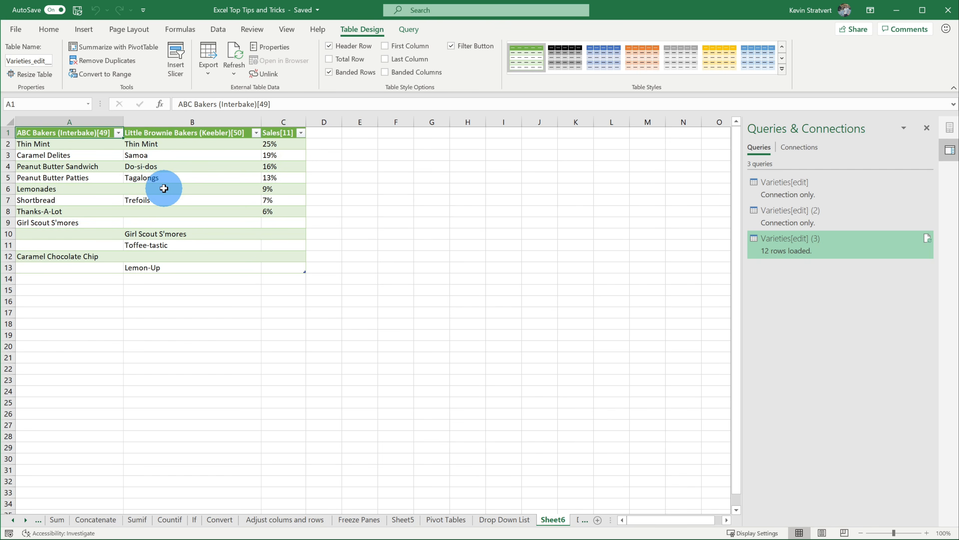
# In the query's properties, try the 60-minute refresh interval, turn it off again, and enable refreshing data when opening the file
pyautogui.click(412, 31)
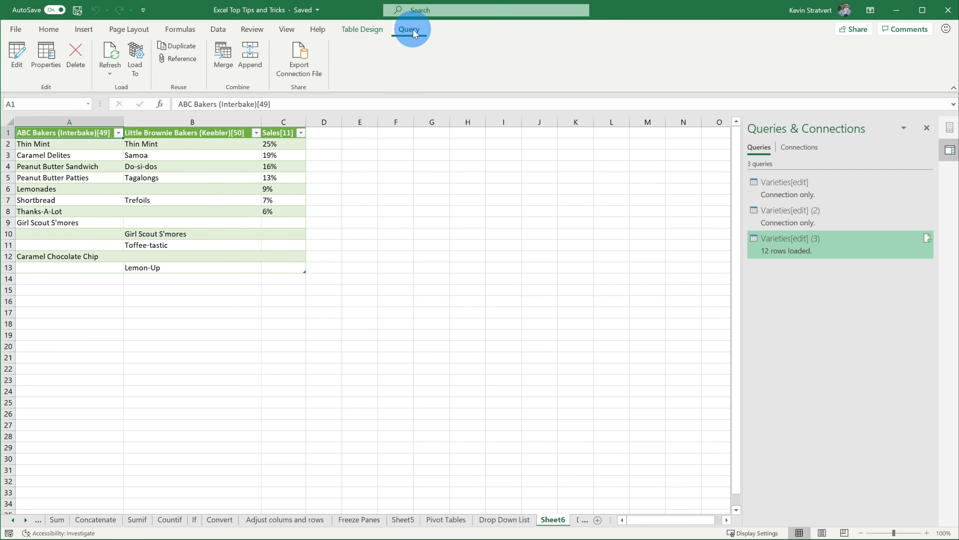
pyautogui.click(43, 65)
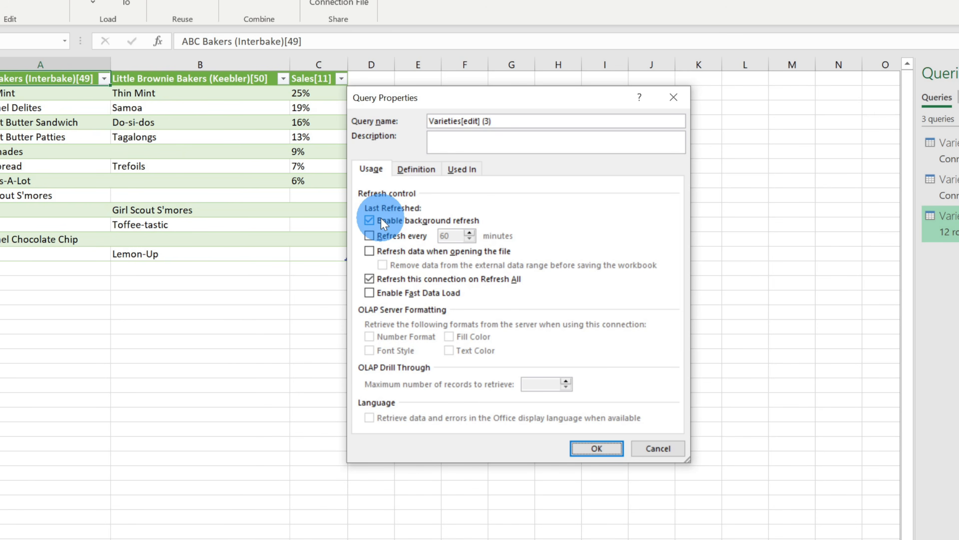
pyautogui.click(395, 238)
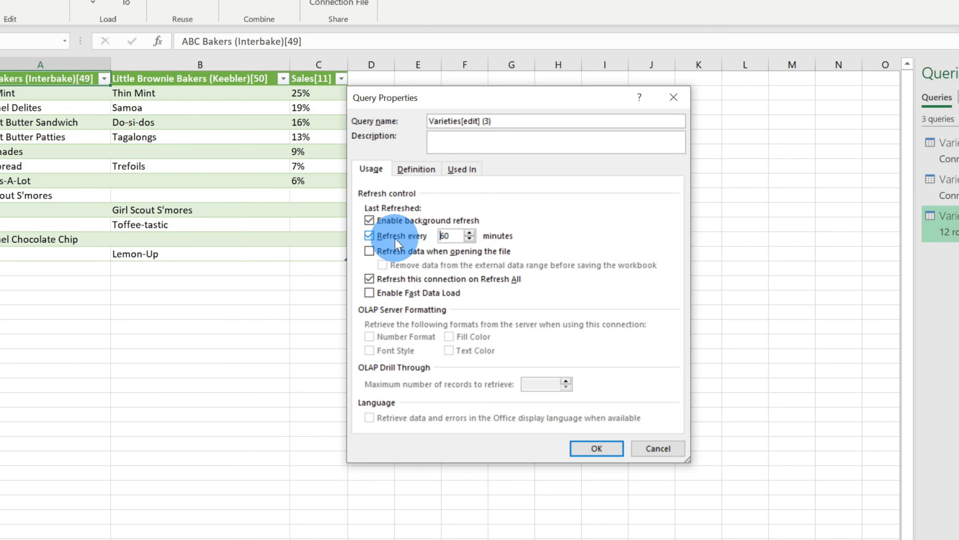
pyautogui.click(395, 238)
pyautogui.click(395, 252)
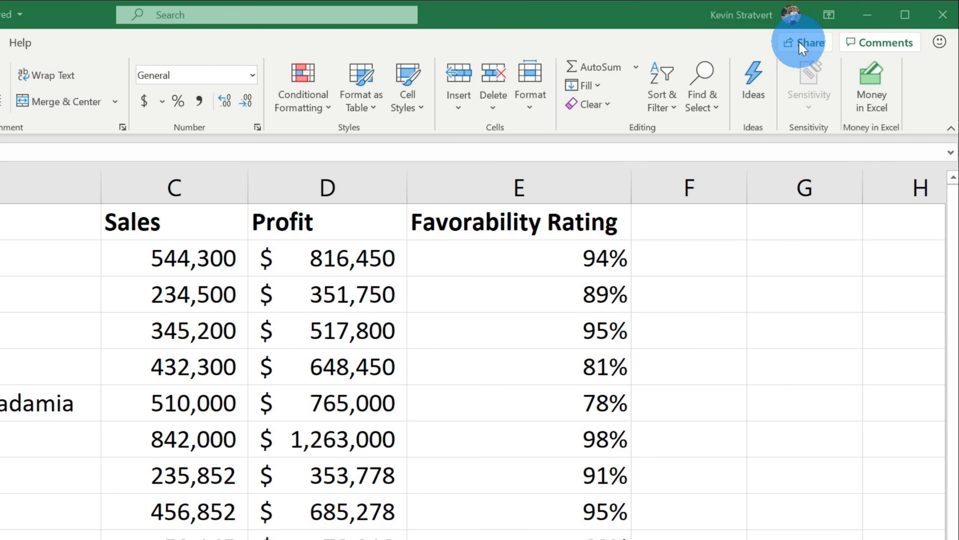
# Open the workbook's sharing options and review the link settings for editing permission, expiration date and password without applying changes
pyautogui.click(803, 47)
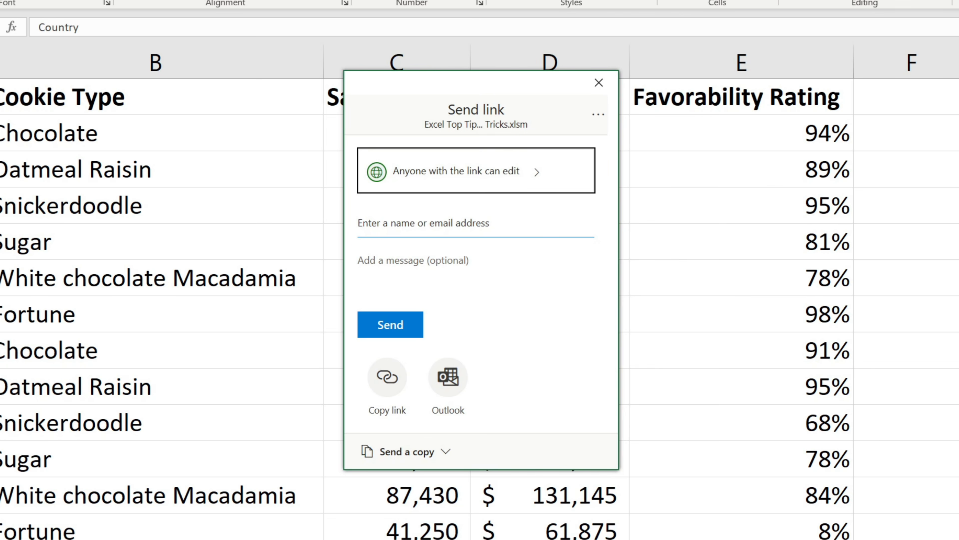
pyautogui.click(536, 177)
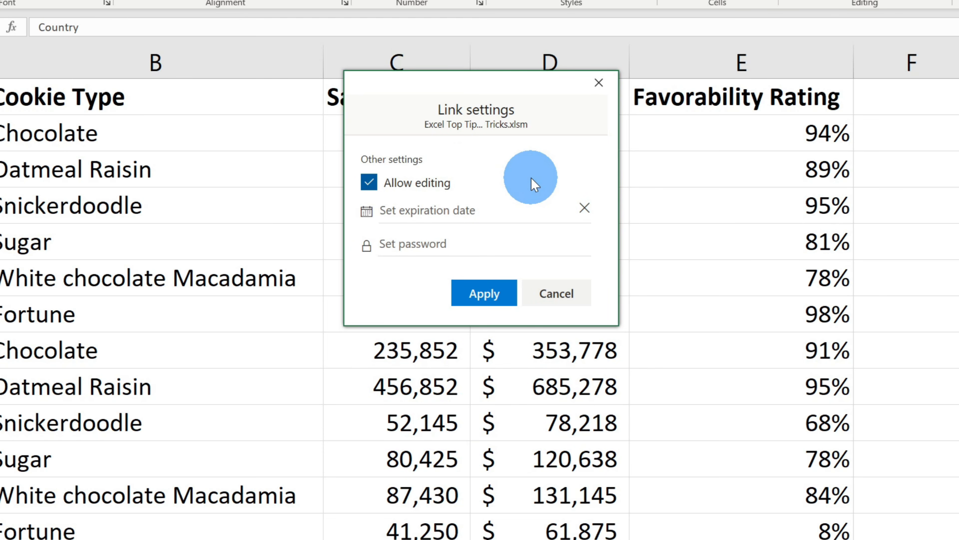
pyautogui.click(420, 184)
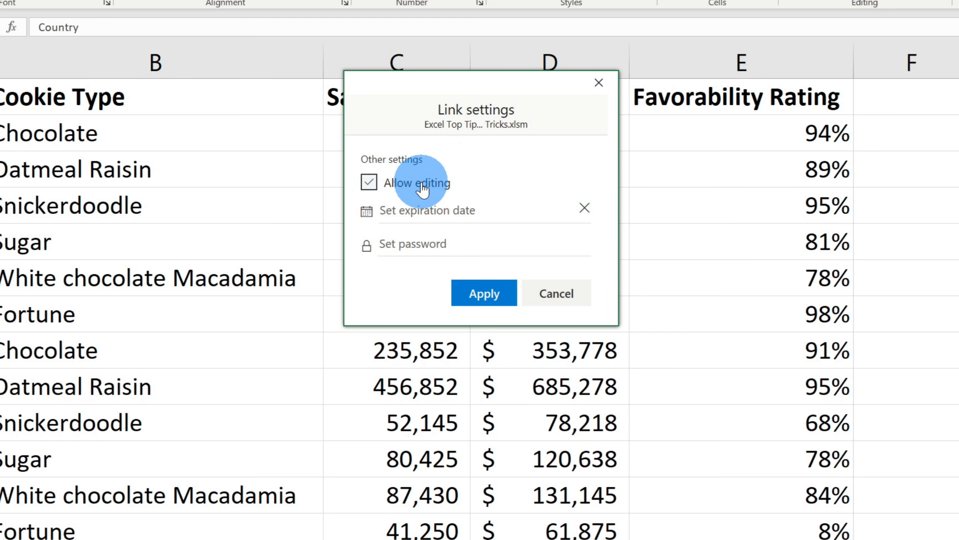
pyautogui.click(422, 185)
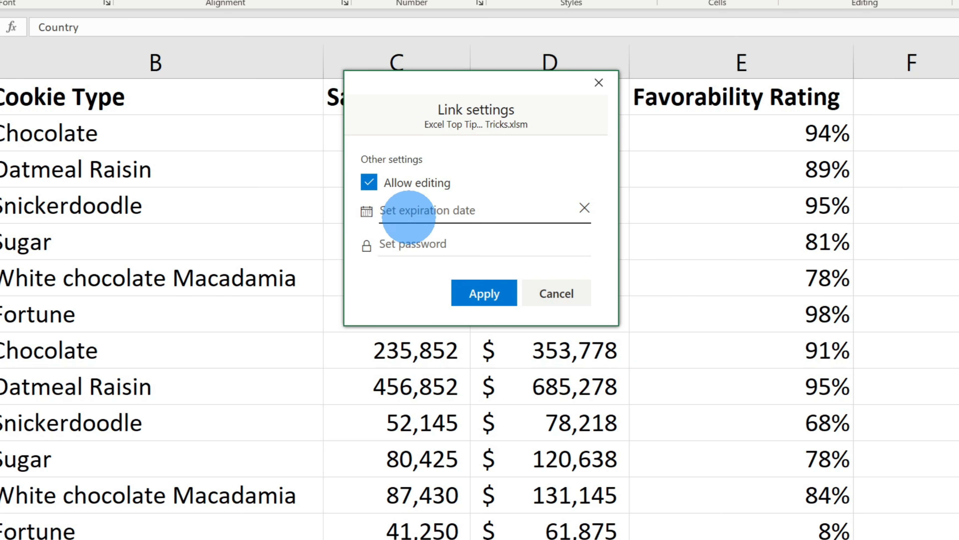
pyautogui.click(557, 294)
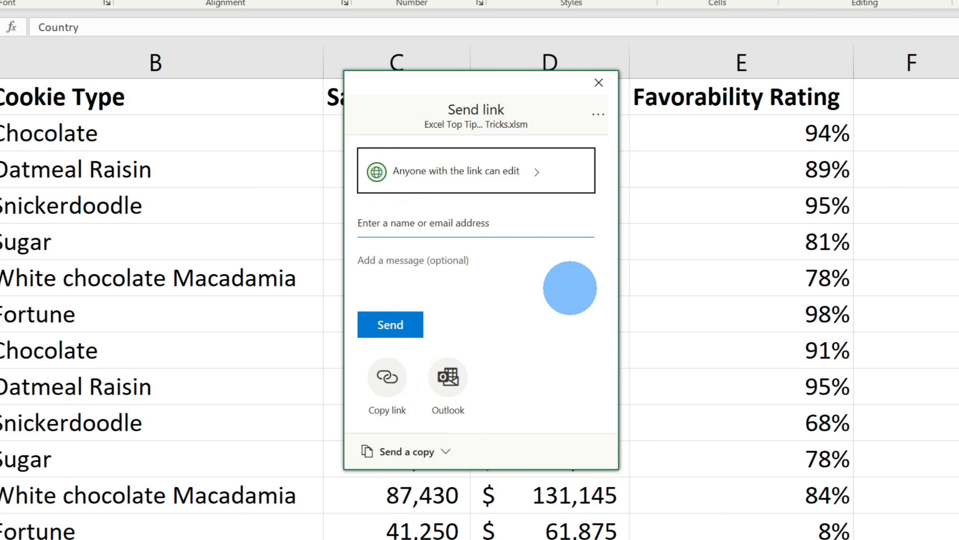
# Copy a sharing link to the workbook that lets anyone with the link edit, and close the sharing dialog
pyautogui.click(427, 222)
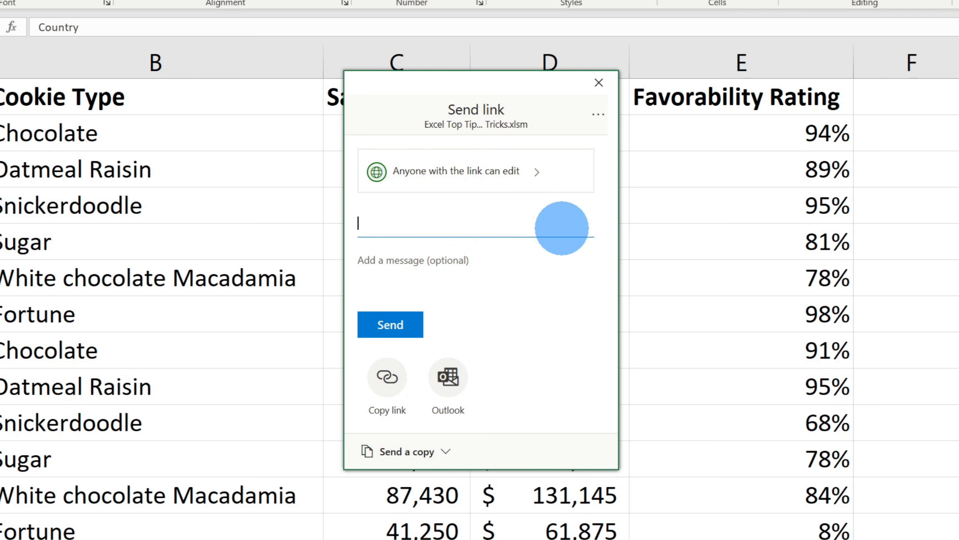
pyautogui.click(387, 377)
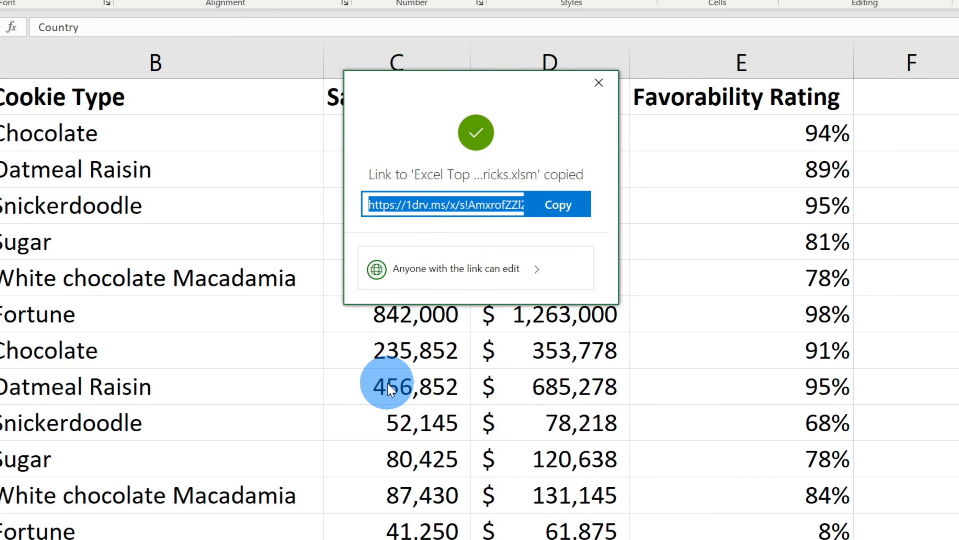
pyautogui.click(599, 83)
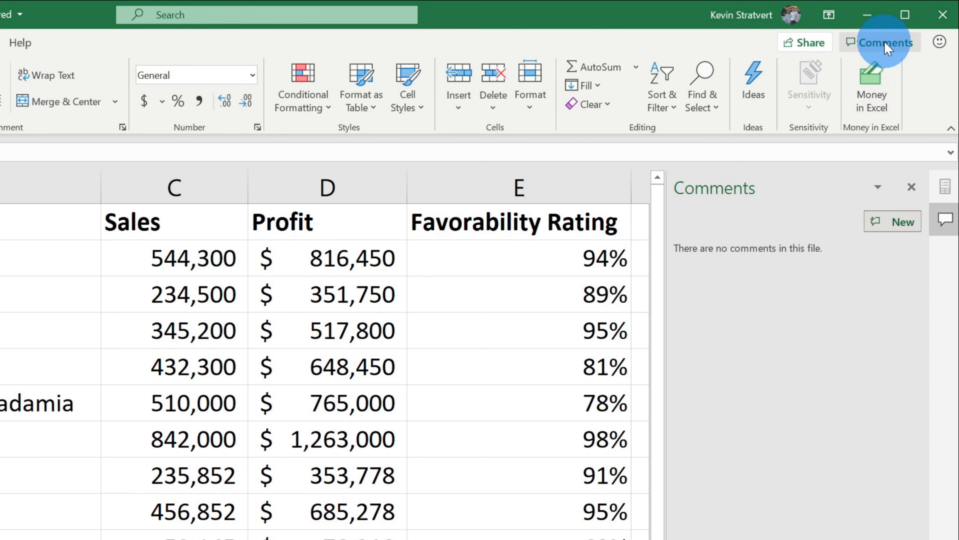
# Start a new comment on cell A1
pyautogui.click(897, 223)
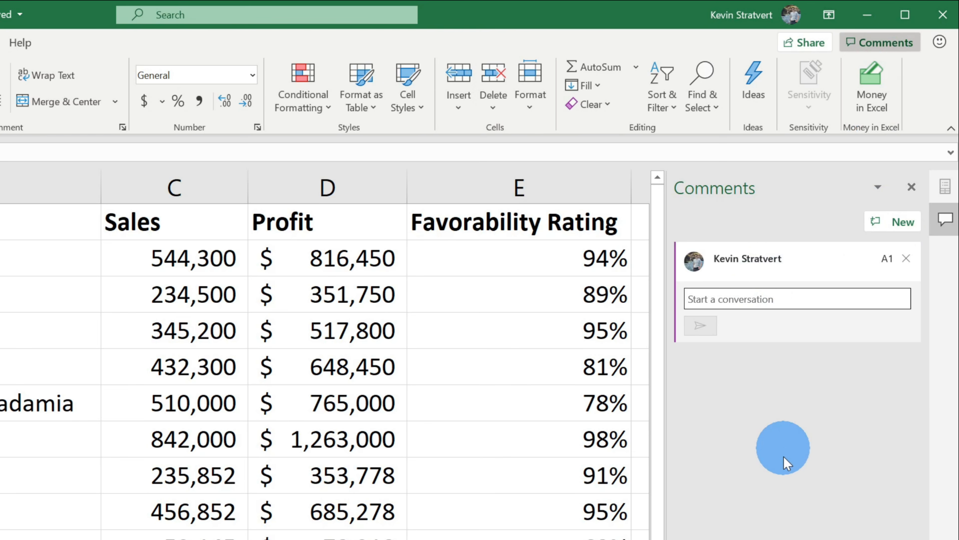